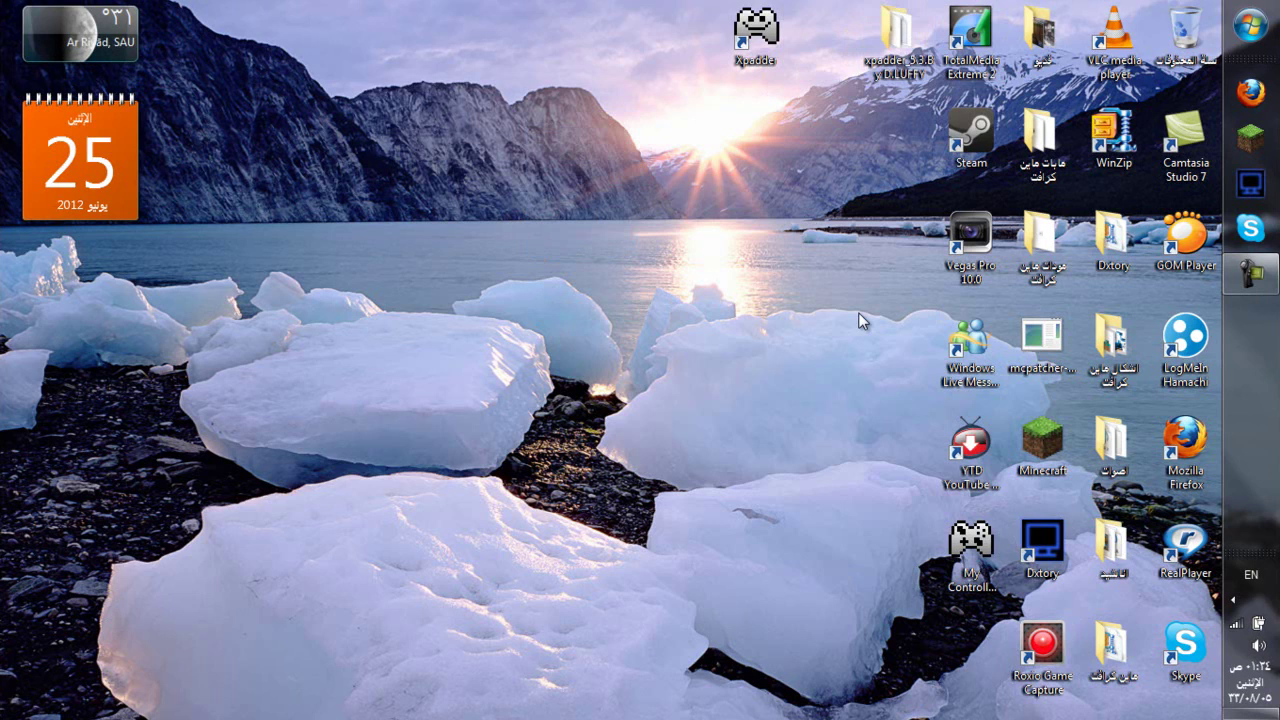
Step: Open the properties of the Xpadder application in the xpadder_gamepad_profiler folder inside the xpadder_5.3 desktop folder
{"action": "double_click", "coordinate": [895, 35]}
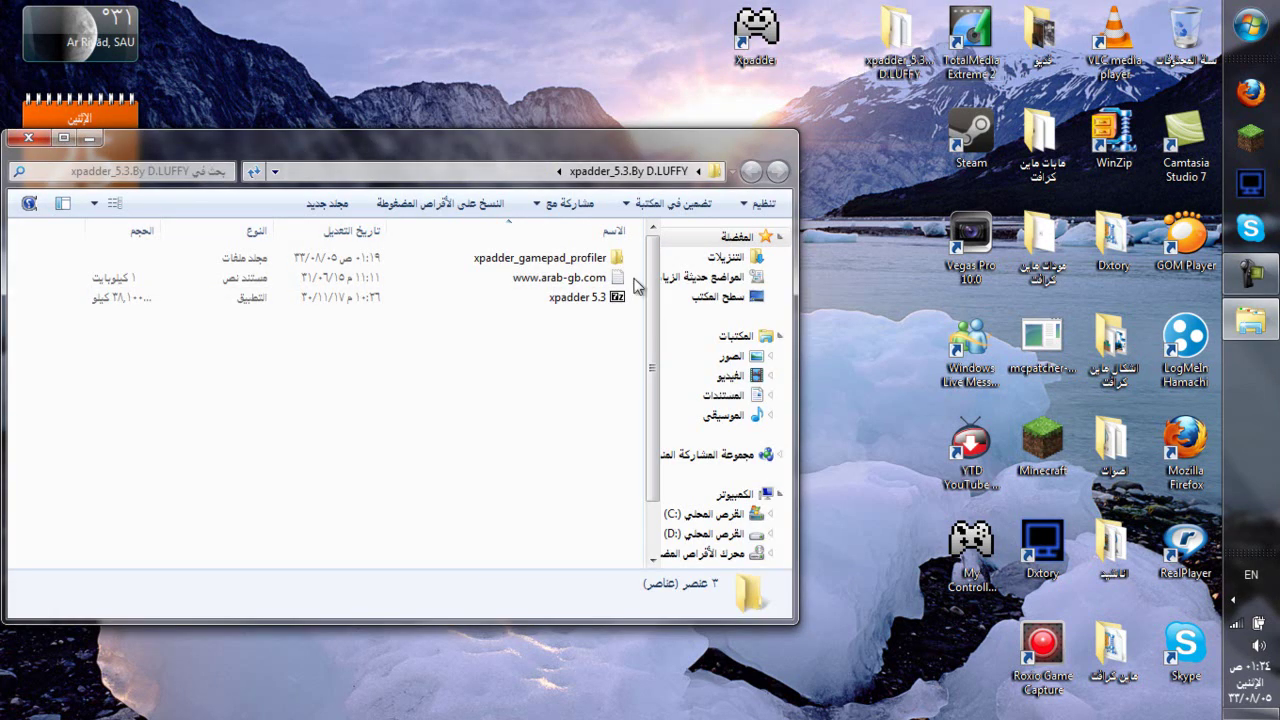
{"action": "mouse_move", "coordinate": [590, 316]}
{"action": "left_mouse_down"}
{"action": "mouse_move", "coordinate": [600, 290]}
{"action": "mouse_move", "coordinate": [604, 302]}
{"action": "left_mouse_up"}
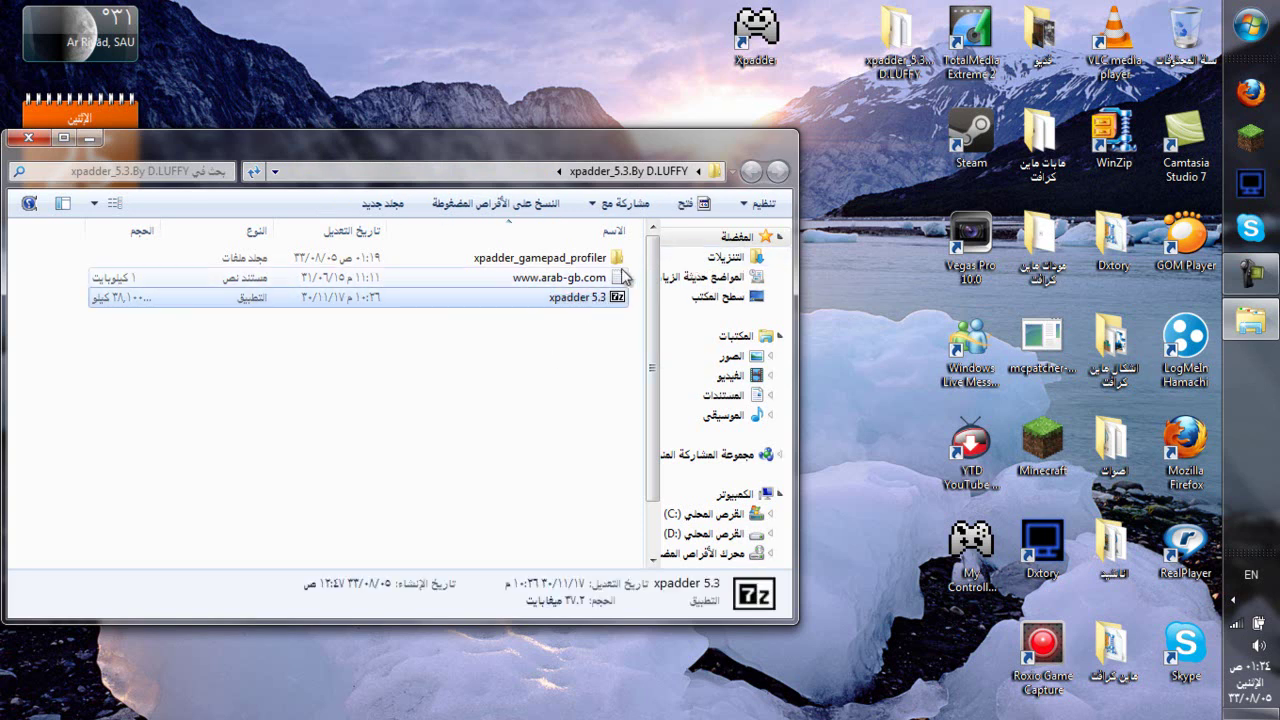
{"action": "double_click", "coordinate": [618, 260]}
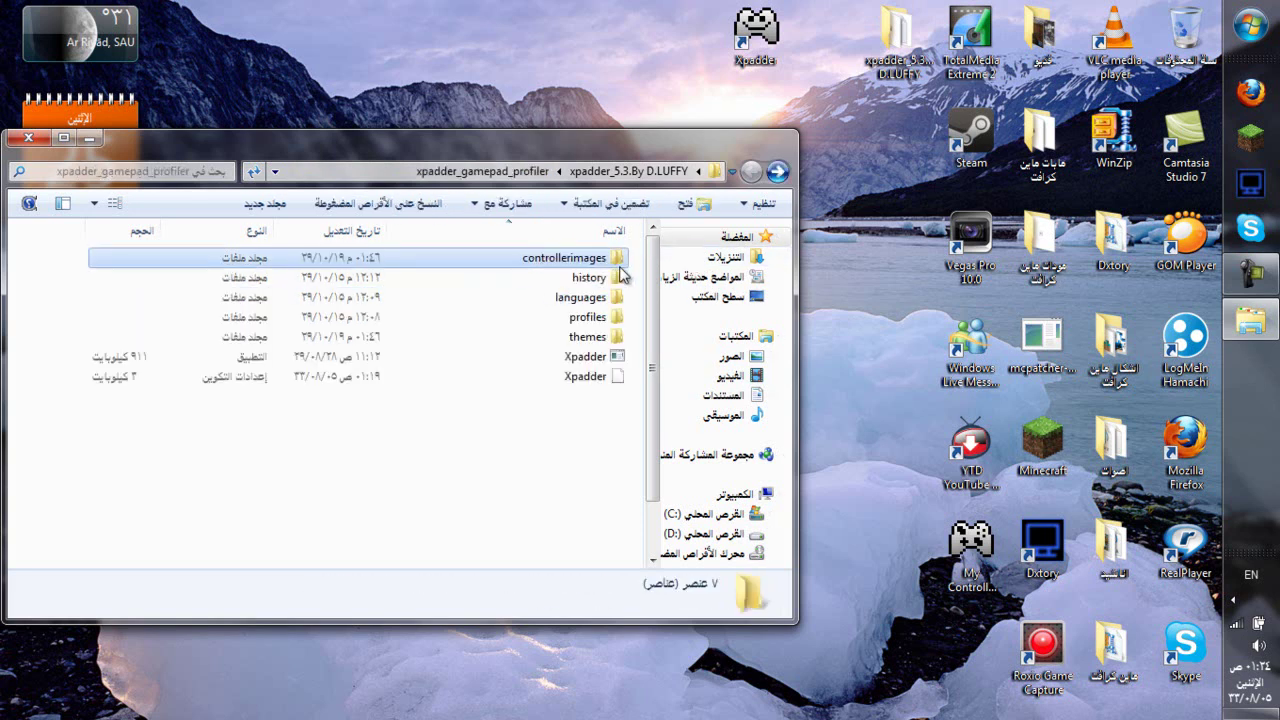
{"action": "left_click", "coordinate": [592, 361]}
{"action": "right_click", "coordinate": [592, 362]}
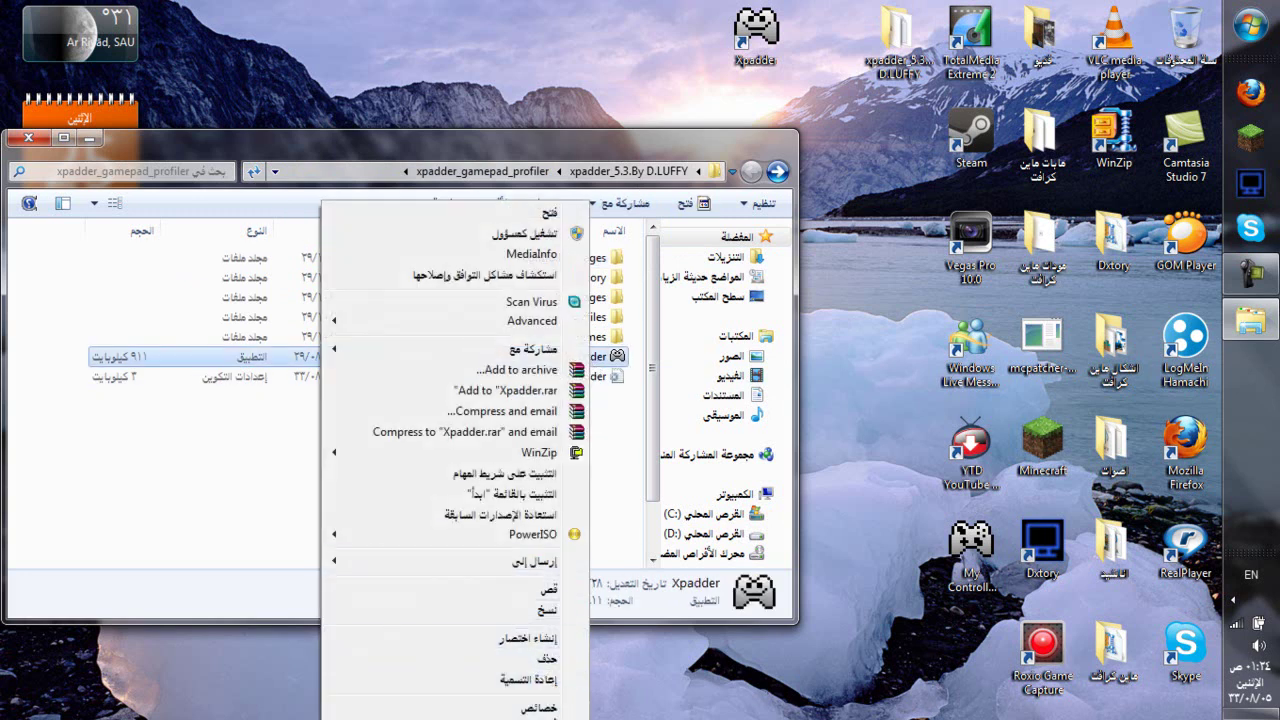
{"action": "left_click", "coordinate": [538, 707]}
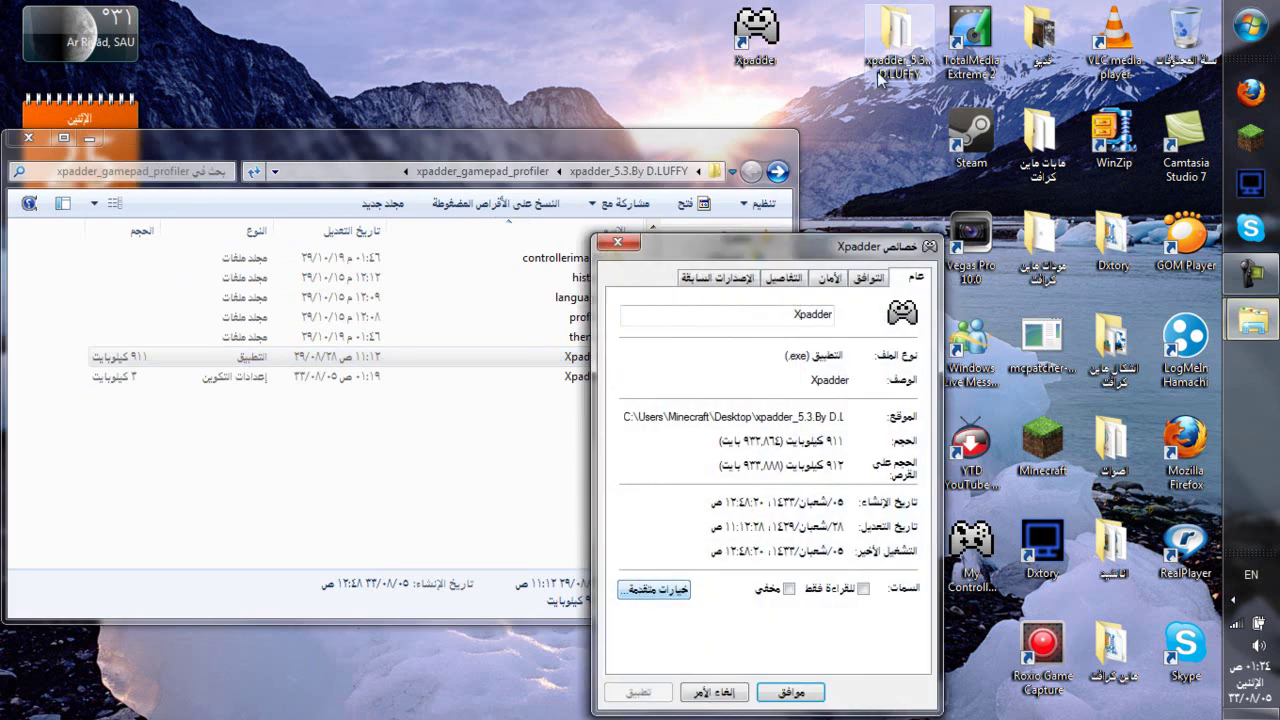
Step: Try out Windows XP (Service Pack 3) compatibility mode for Xpadder, leaving its properties without applying and closing the folder
{"action": "left_click", "coordinate": [866, 278]}
{"action": "left_click", "coordinate": [897, 385]}
{"action": "left_click", "coordinate": [873, 409]}
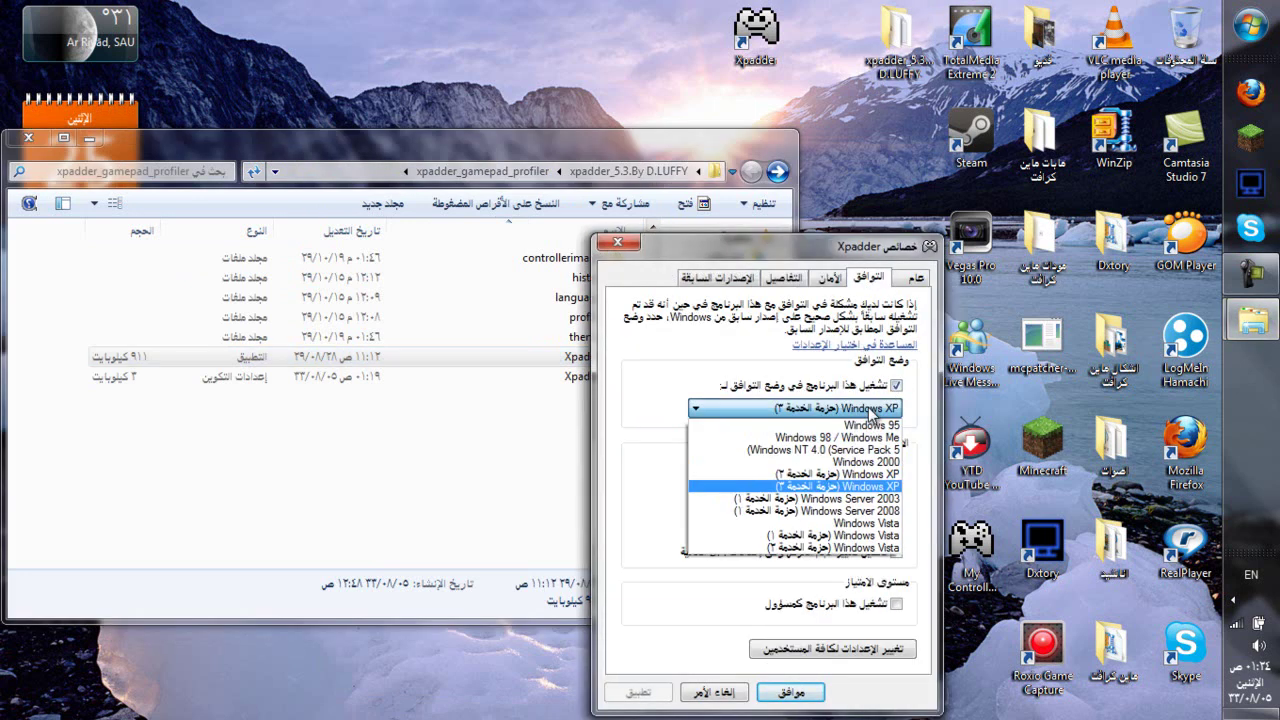
{"action": "left_click", "coordinate": [869, 490]}
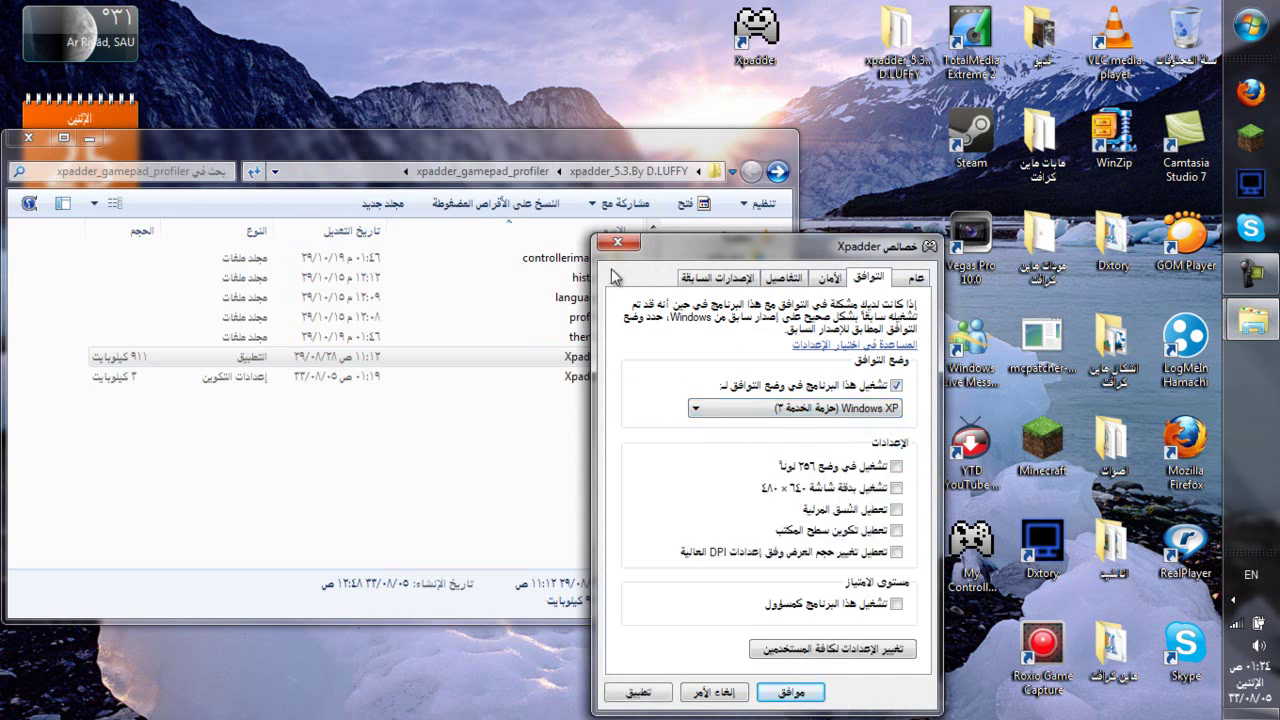
{"action": "left_click", "coordinate": [618, 242]}
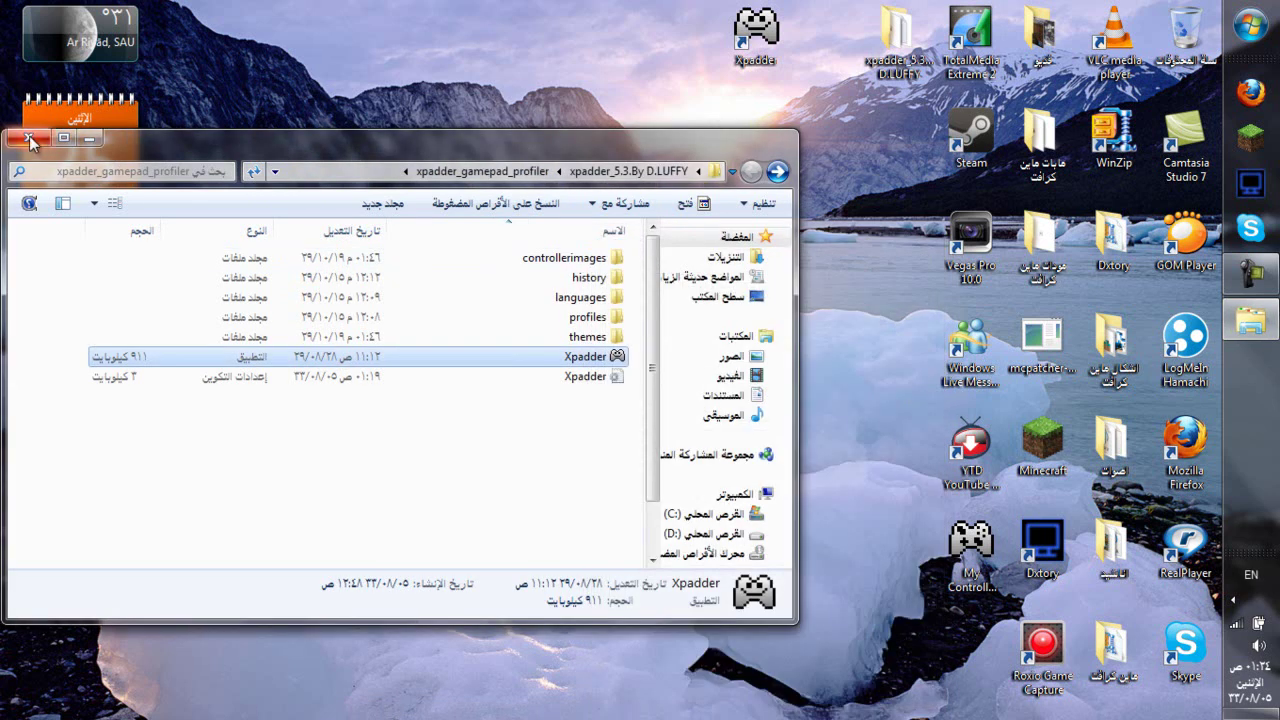
{"action": "left_click", "coordinate": [29, 139]}
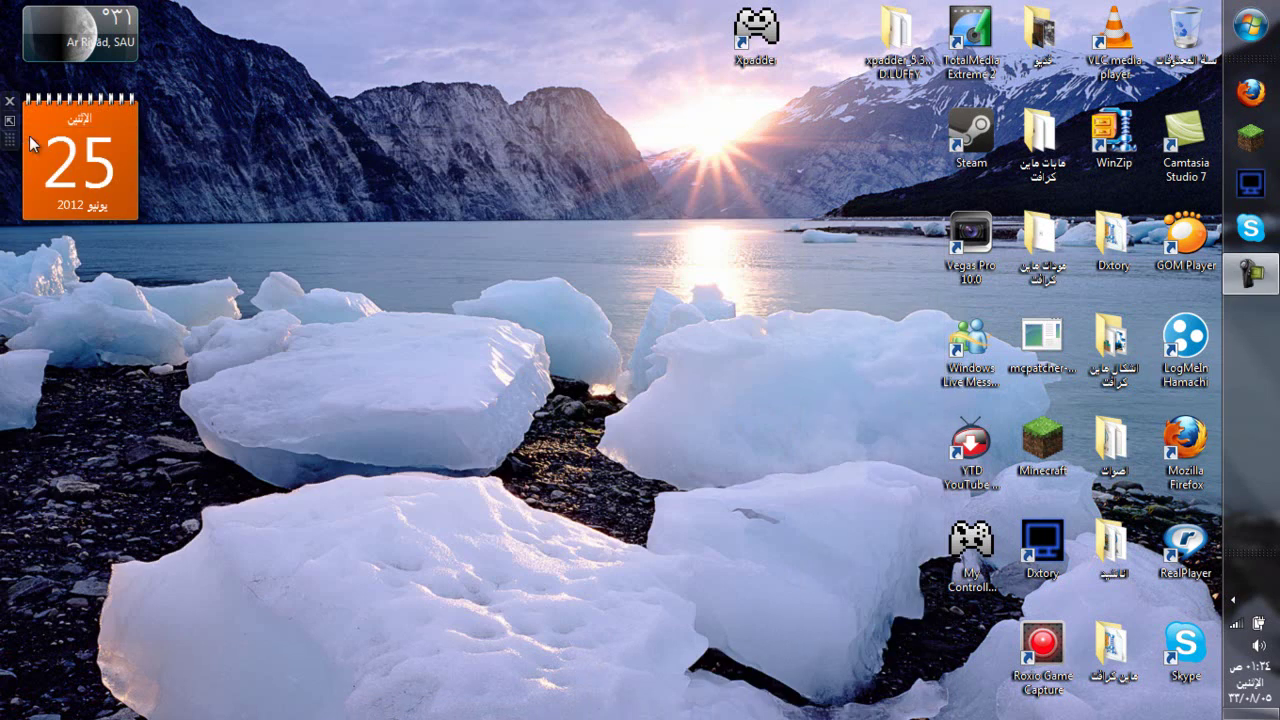
Step: Locate the Xpadder application in the xpadder_gamepad_profiler folder again and close the folder
{"action": "double_click", "coordinate": [891, 50]}
{"action": "double_click", "coordinate": [582, 254]}
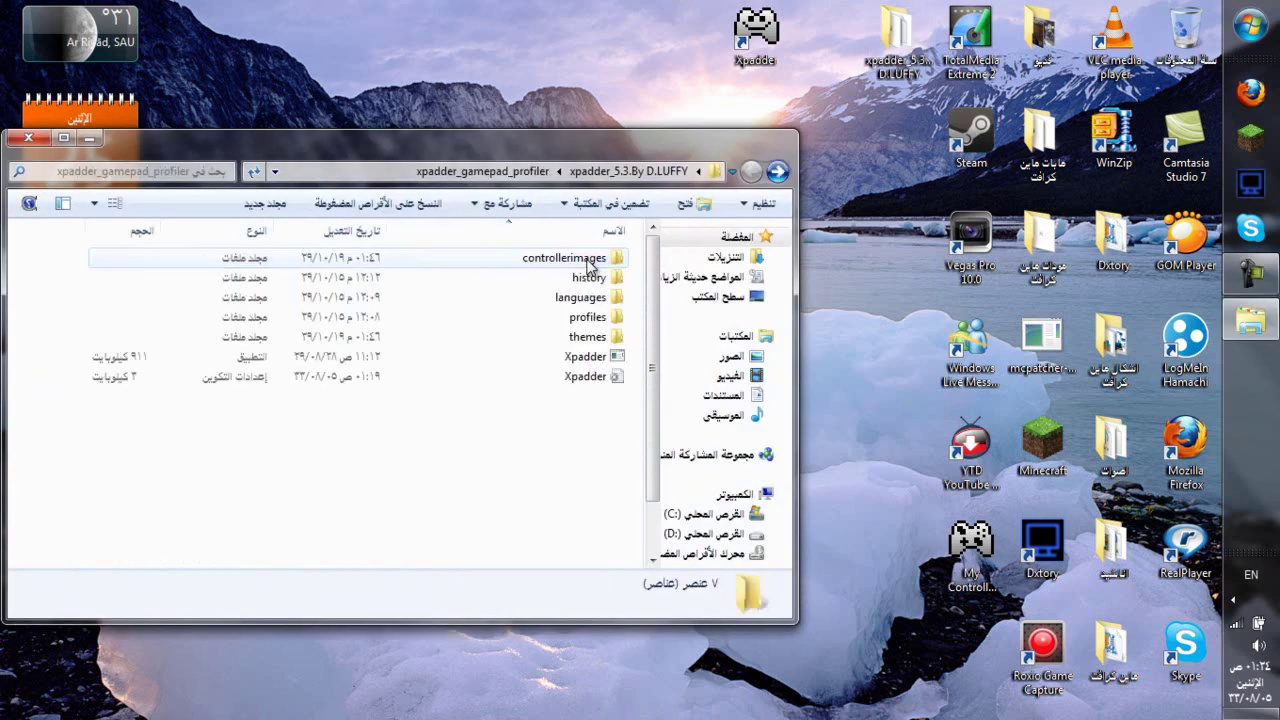
{"action": "left_click", "coordinate": [575, 357]}
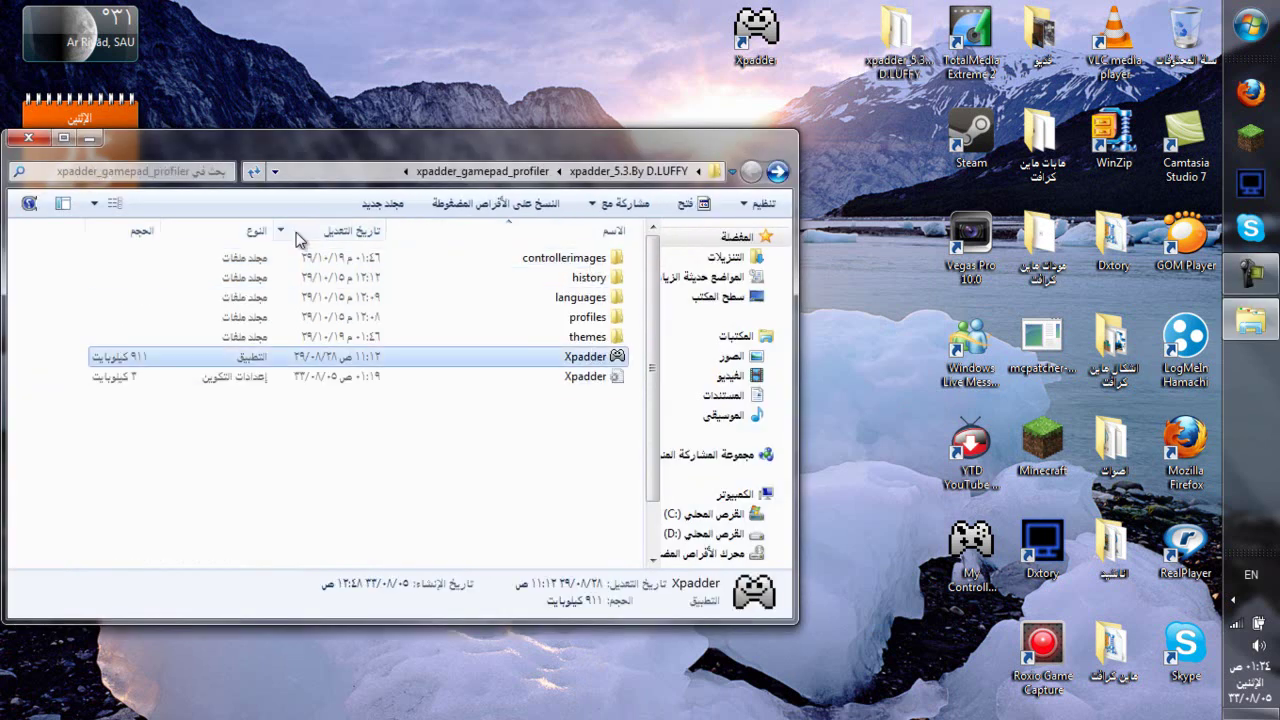
{"action": "left_click", "coordinate": [29, 138]}
Step: Launch Xpadder from its desktop shortcut, close its window and check the hidden notification icons
{"action": "double_click", "coordinate": [755, 35]}
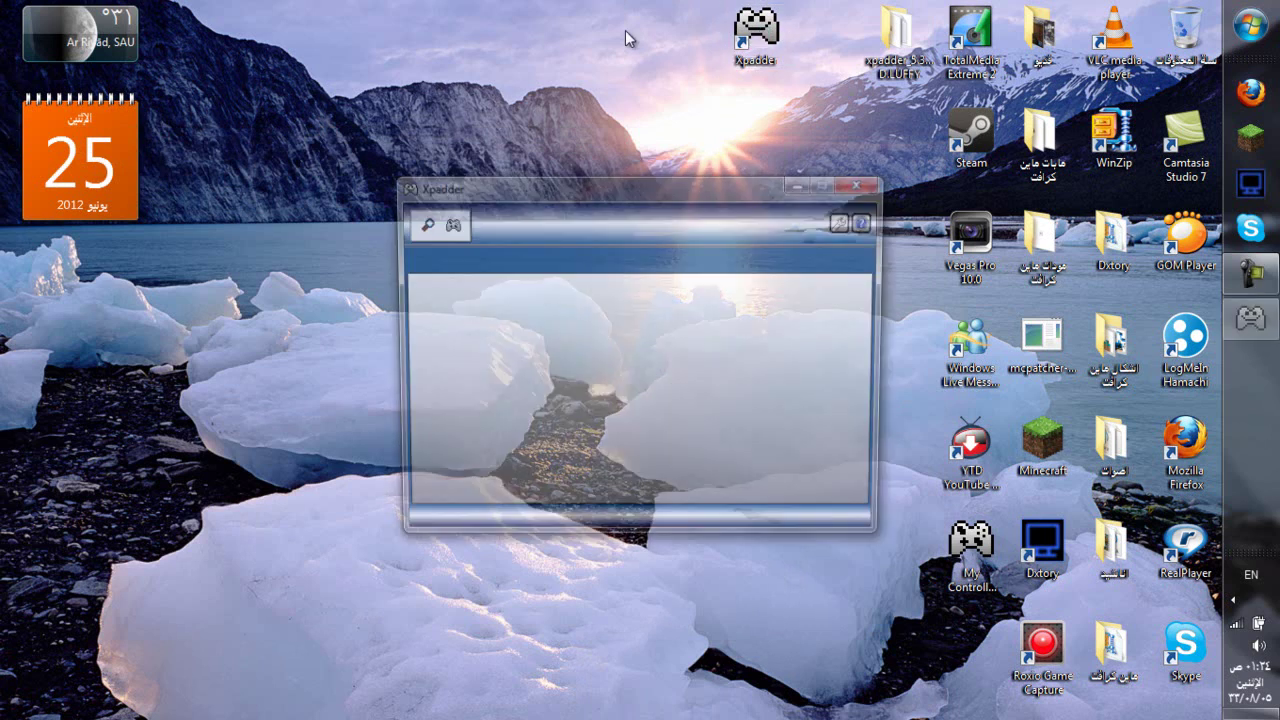
{"action": "left_click", "coordinate": [862, 184]}
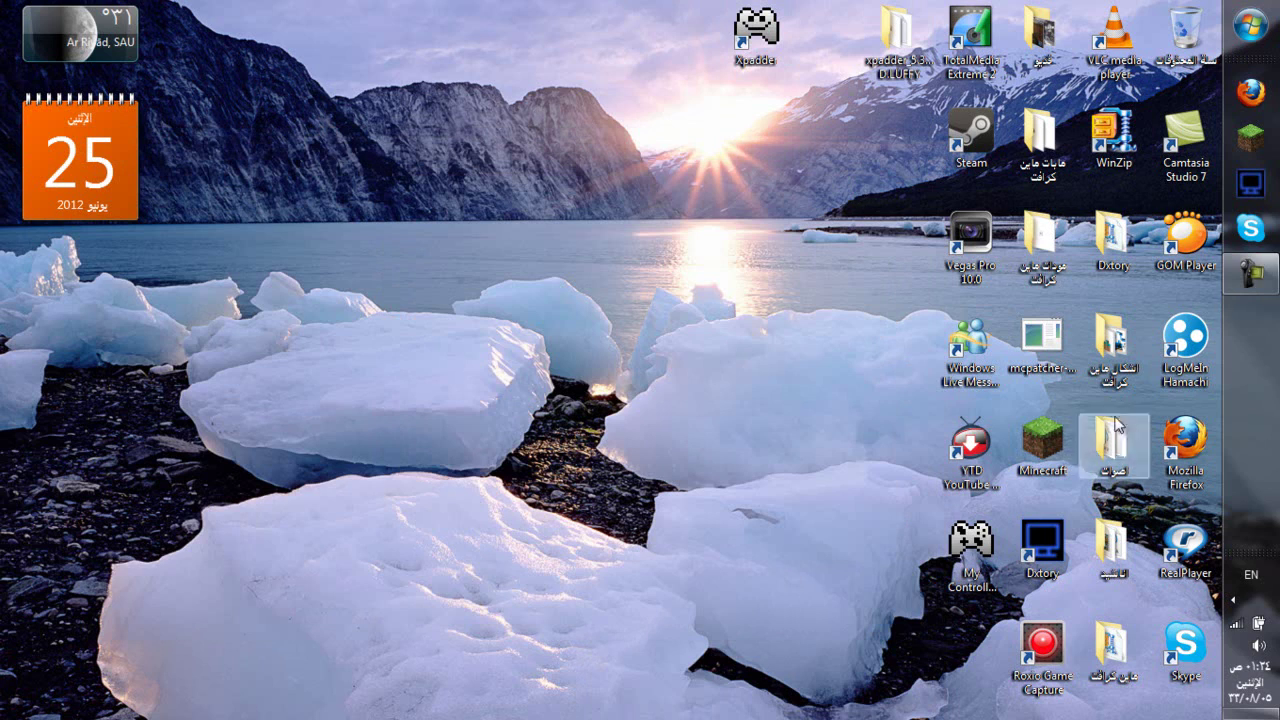
{"action": "left_click", "coordinate": [1234, 599]}
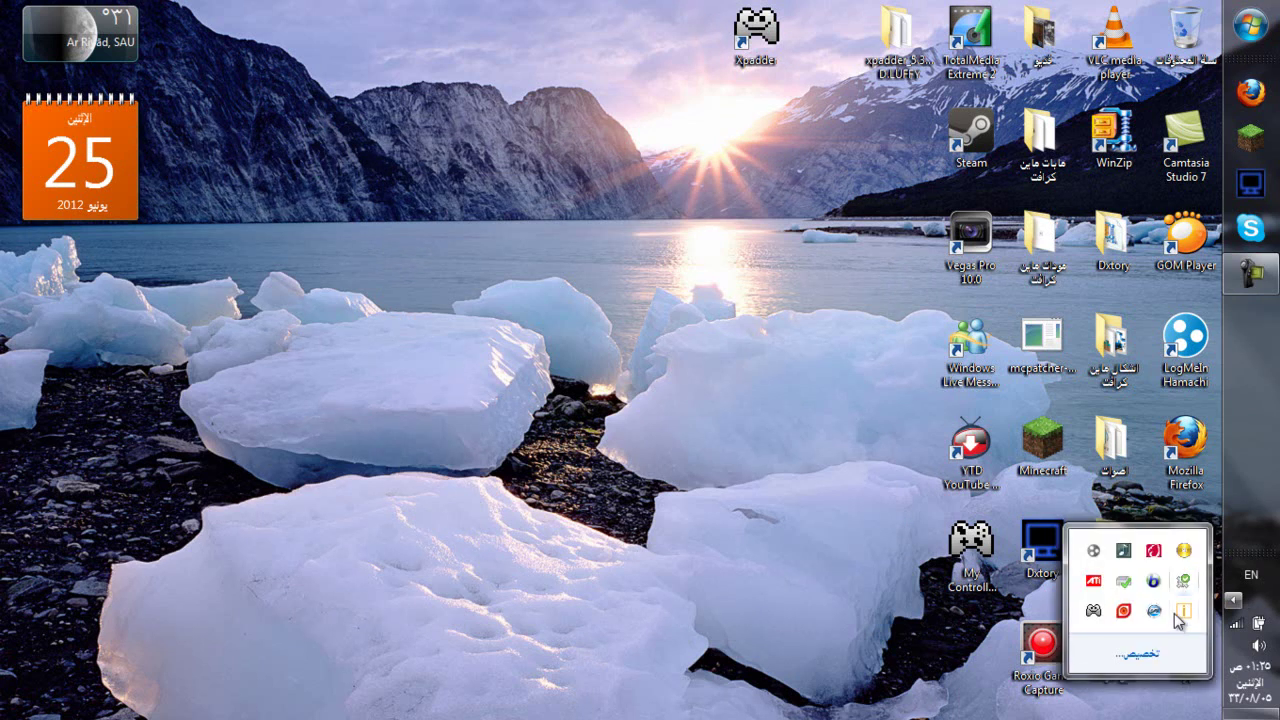
{"action": "left_click", "coordinate": [657, 366]}
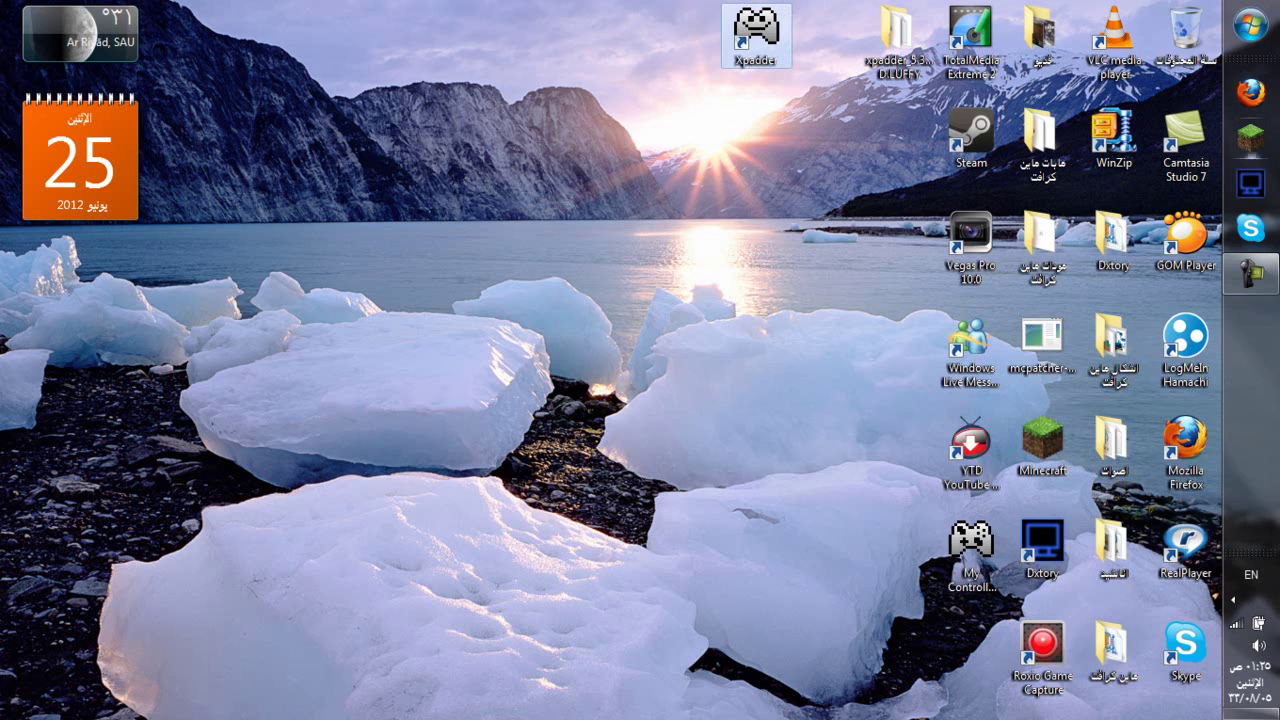
Step: Examine the Xbox 360 Controller for Windows hardware properties in Devices and Printers, and close both windows
{"action": "left_click", "coordinate": [1250, 24]}
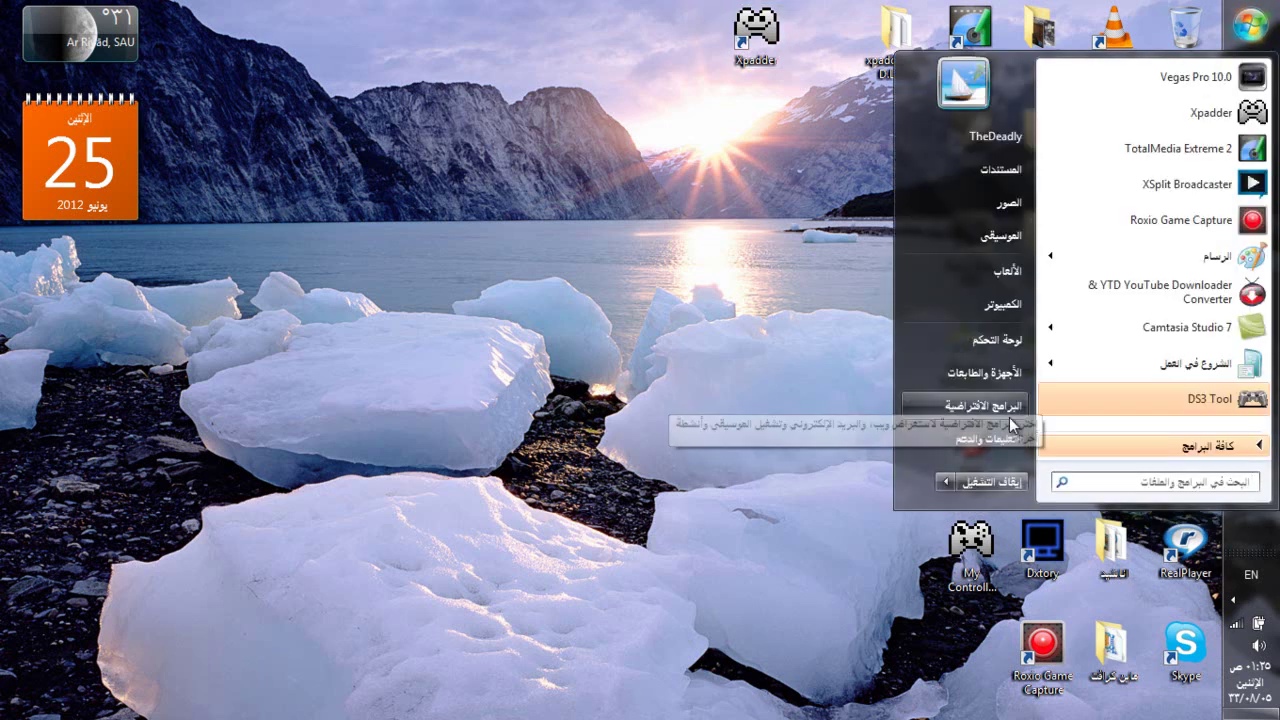
{"action": "left_click", "coordinate": [1016, 380]}
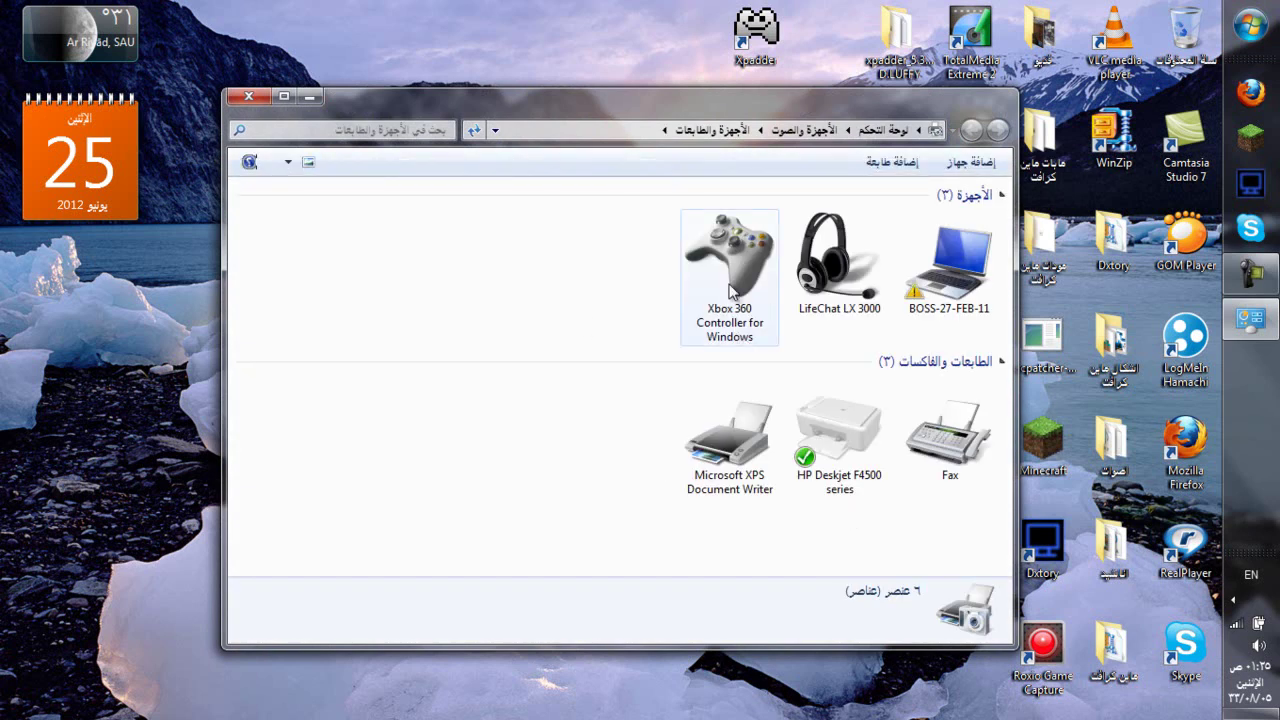
{"action": "double_click", "coordinate": [731, 290]}
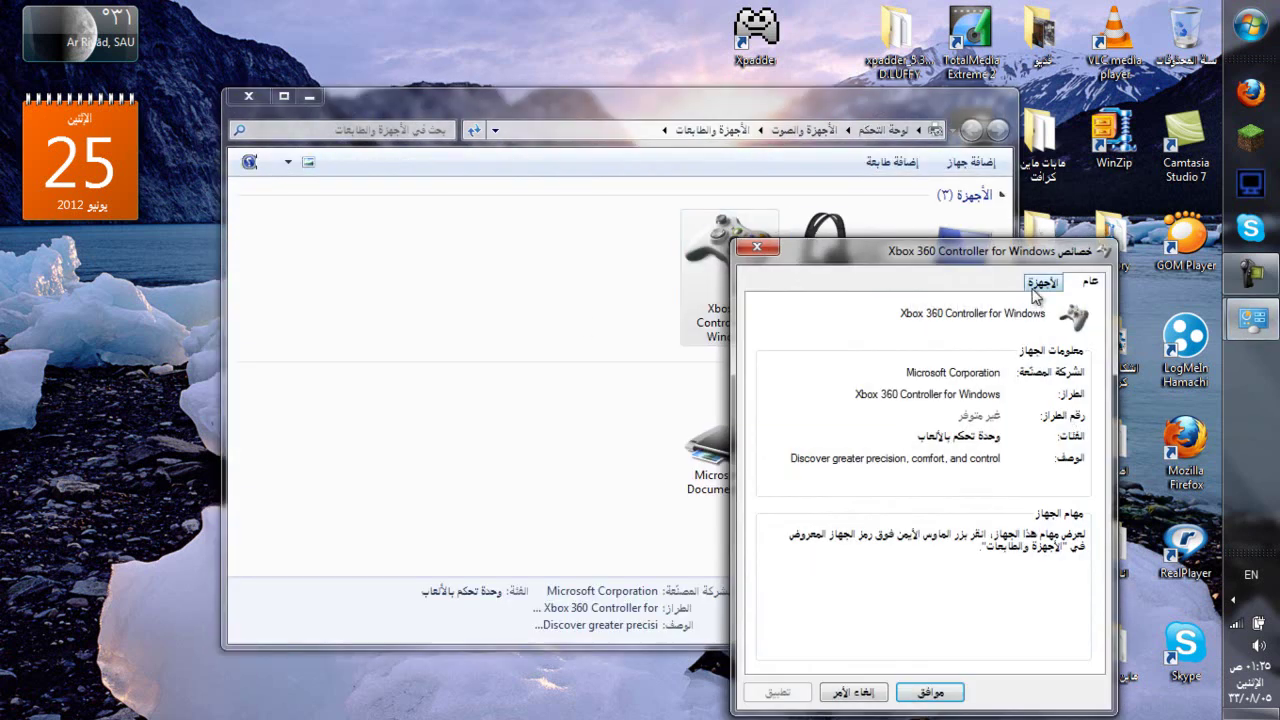
{"action": "left_click", "coordinate": [1039, 287]}
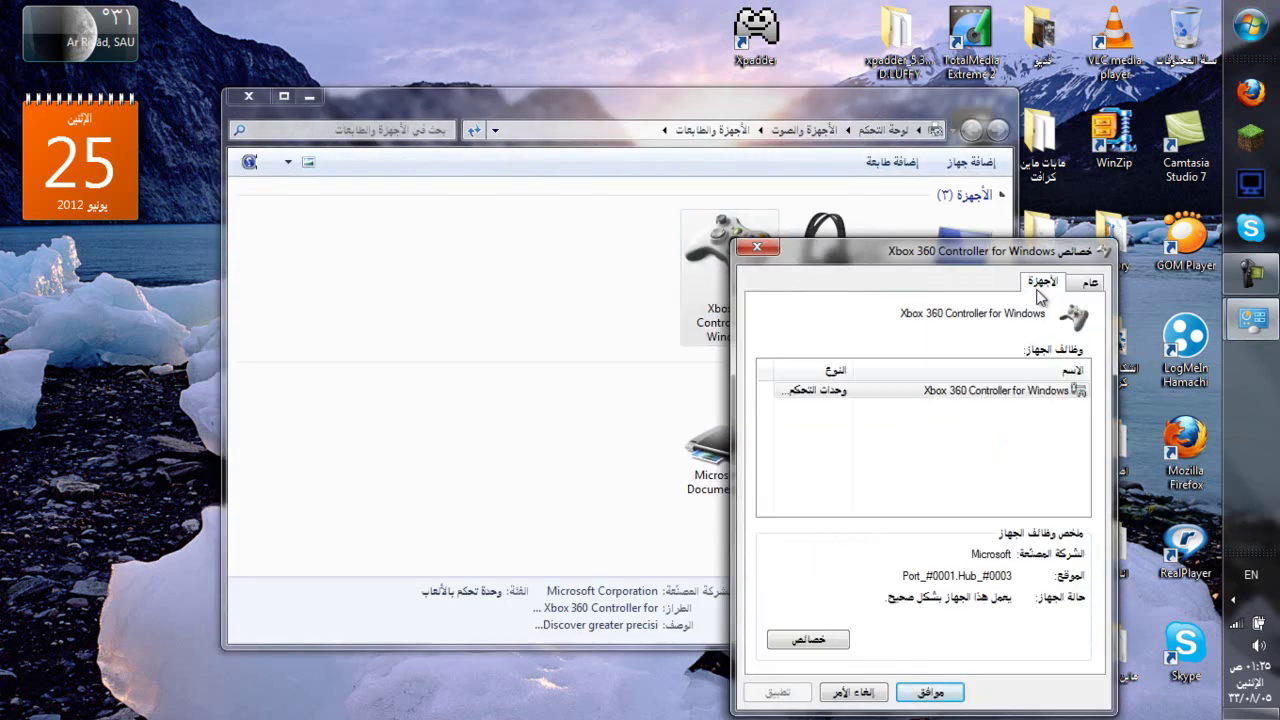
{"action": "left_click", "coordinate": [762, 246]}
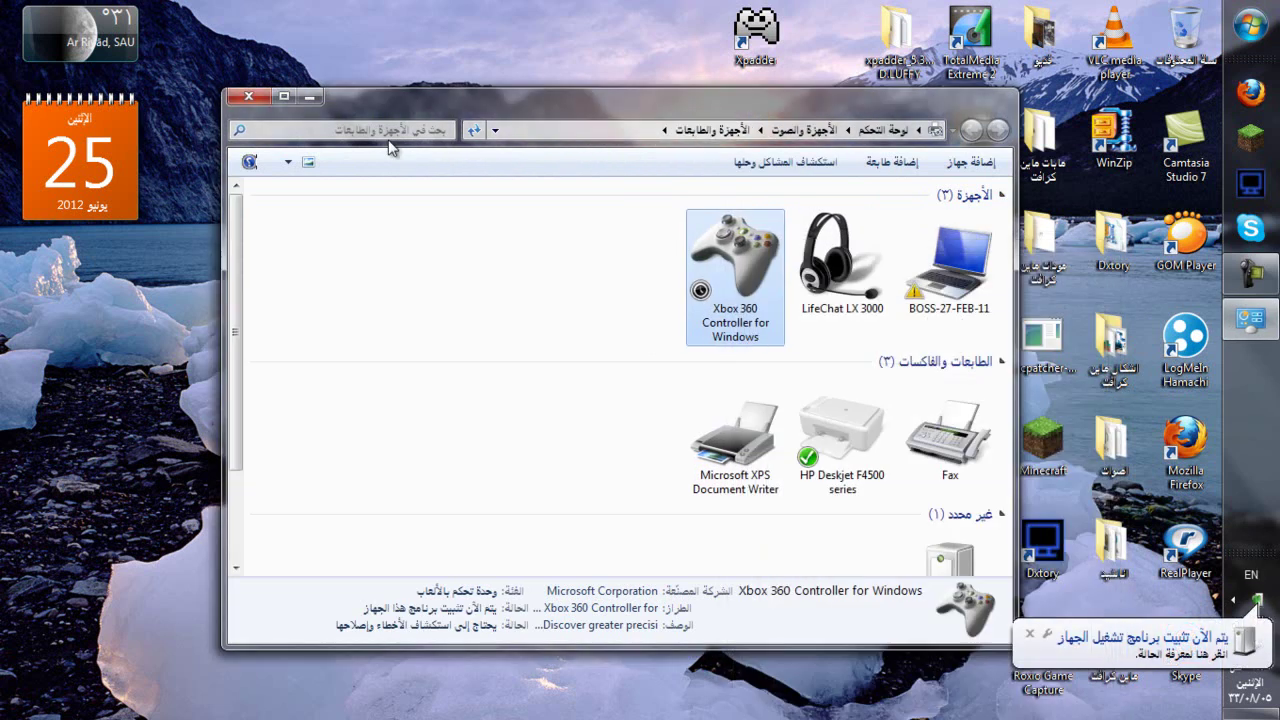
{"action": "left_click", "coordinate": [255, 95]}
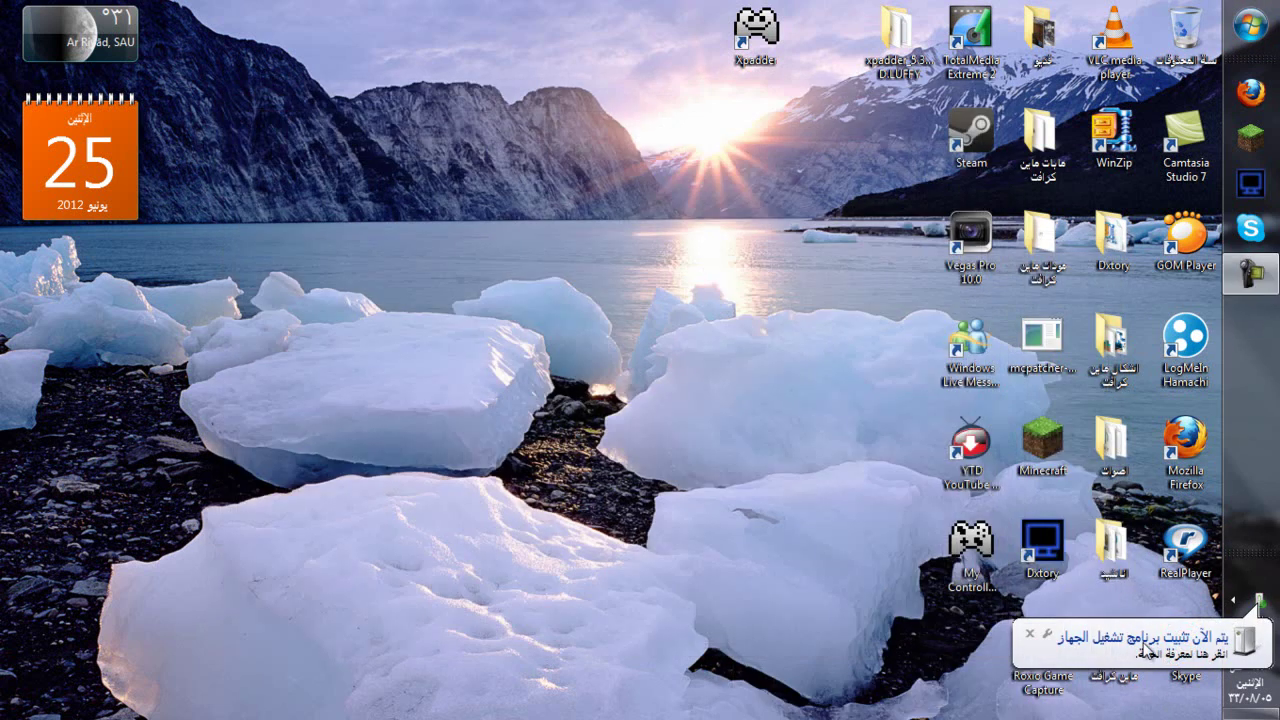
Step: View the controller's driver installation status, and launch Xpadder from the desktop in front of it
{"action": "left_click", "coordinate": [1147, 648]}
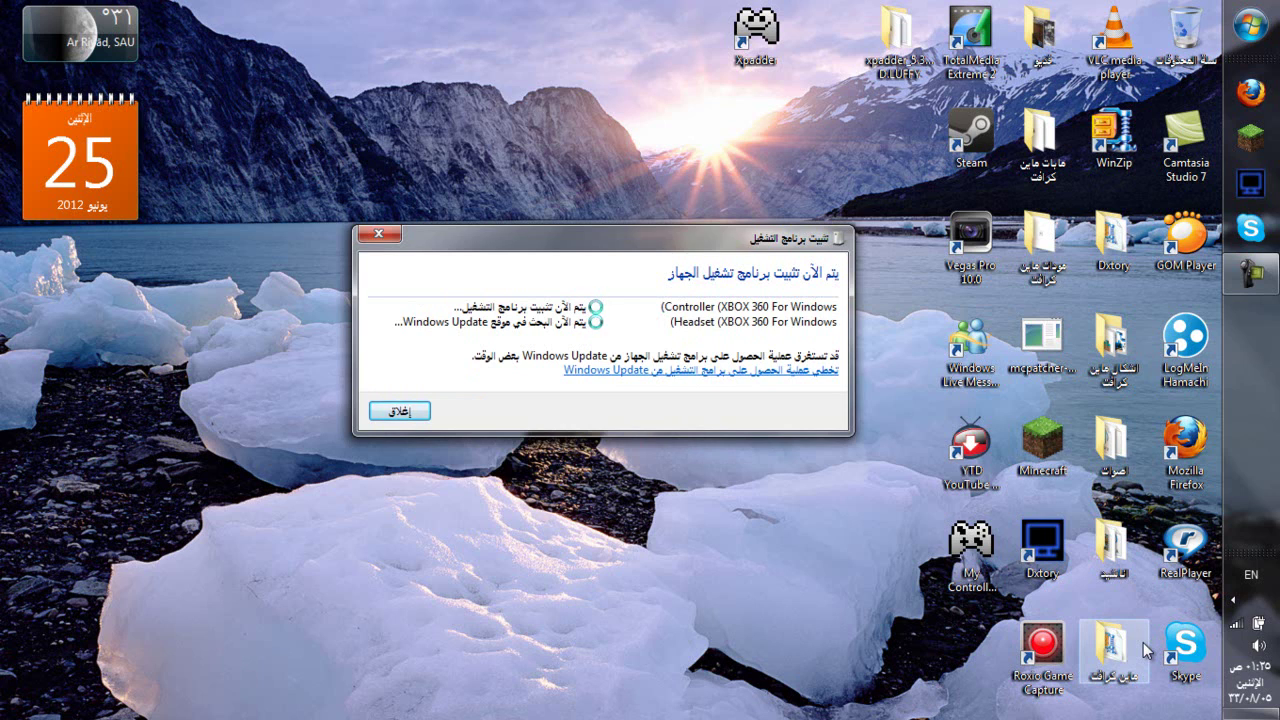
{"action": "double_click", "coordinate": [758, 35]}
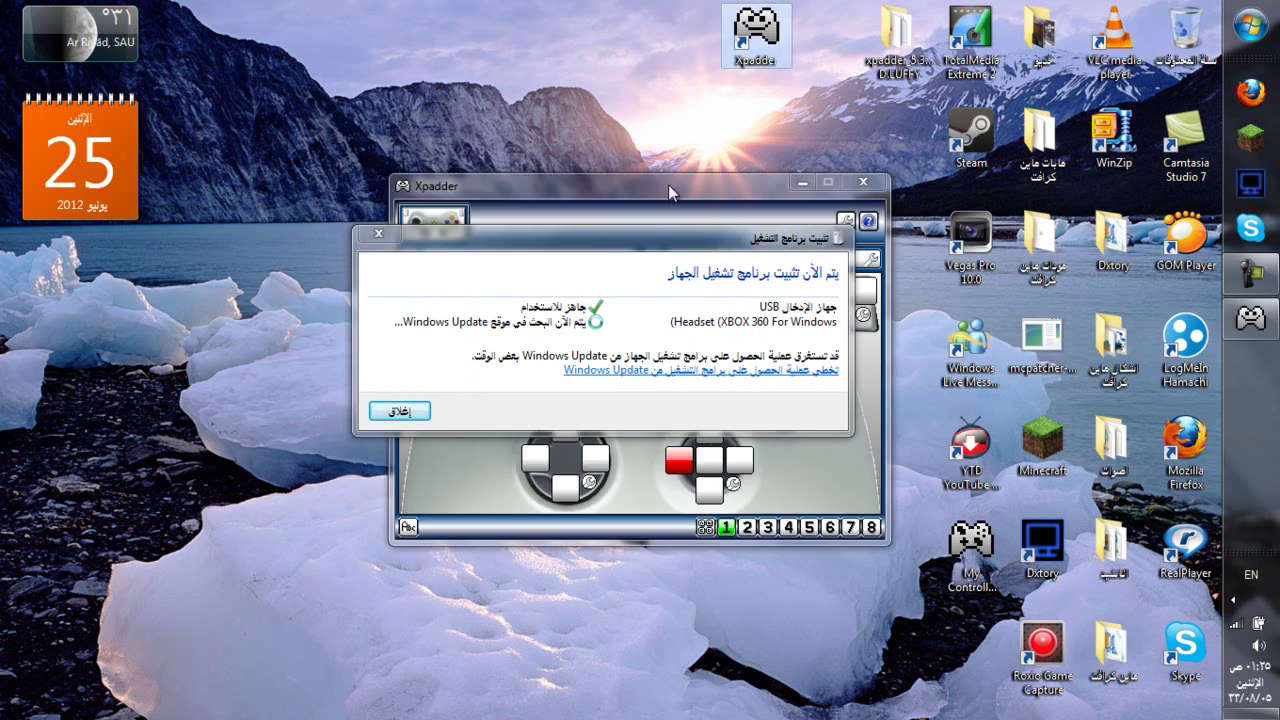
{"action": "left_click", "coordinate": [661, 189]}
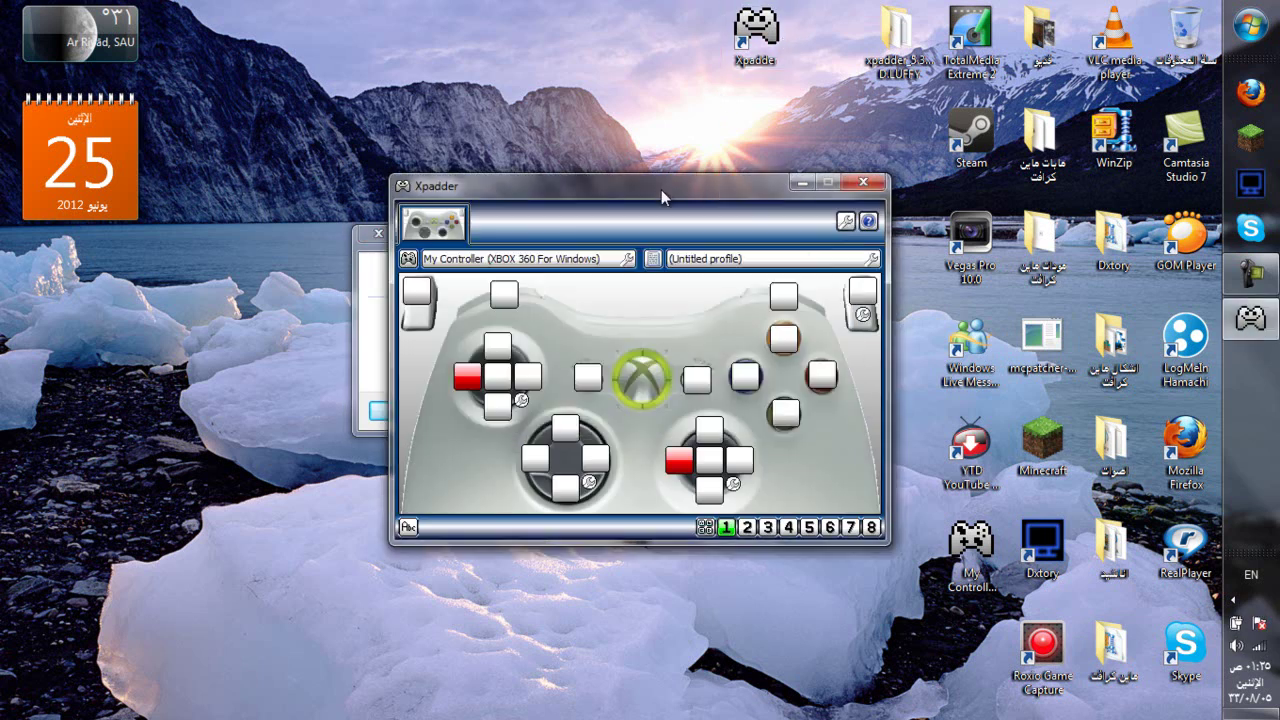
Step: Check the connected controller's properties in Xpadder and start a new controller layout
{"action": "left_click", "coordinate": [430, 228]}
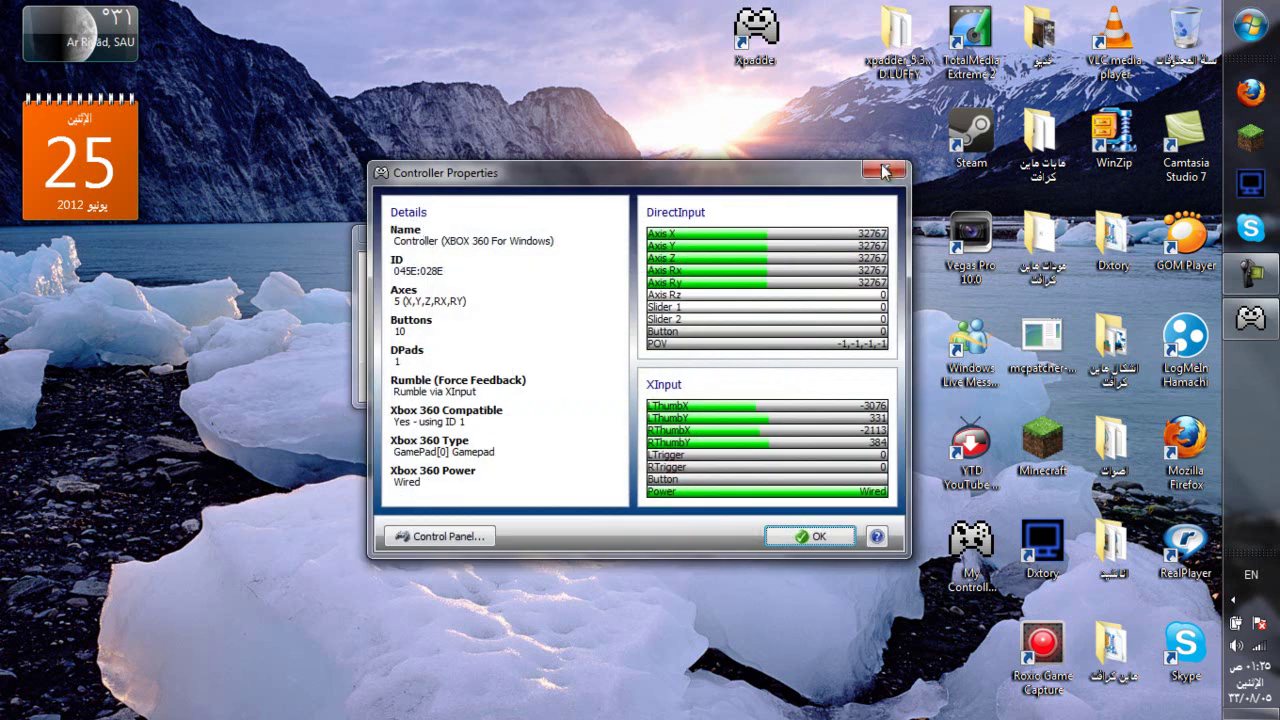
{"action": "left_click", "coordinate": [883, 168]}
{"action": "left_click", "coordinate": [409, 258]}
{"action": "left_click", "coordinate": [420, 281]}
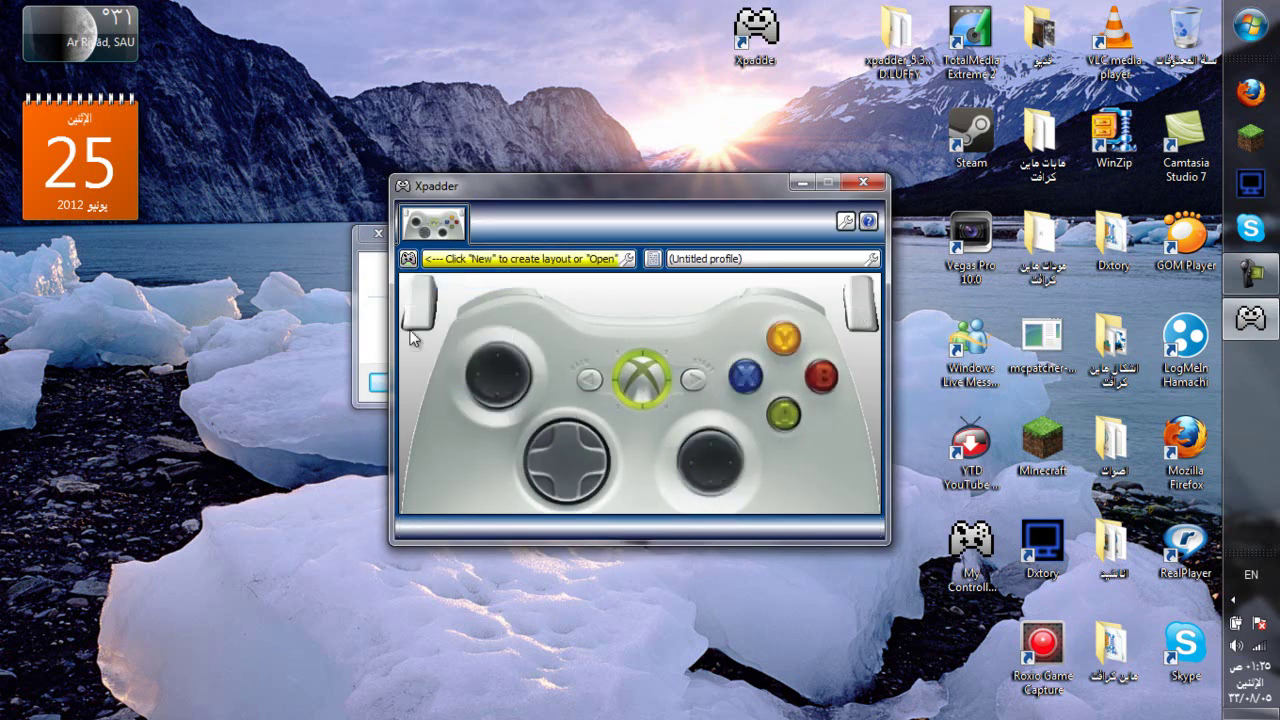
Step: Open the controllerimages folder inside xpadder_gamepad_profiler from the desktop and maximize its window
{"action": "double_click", "coordinate": [908, 30]}
{"action": "double_click", "coordinate": [562, 258]}
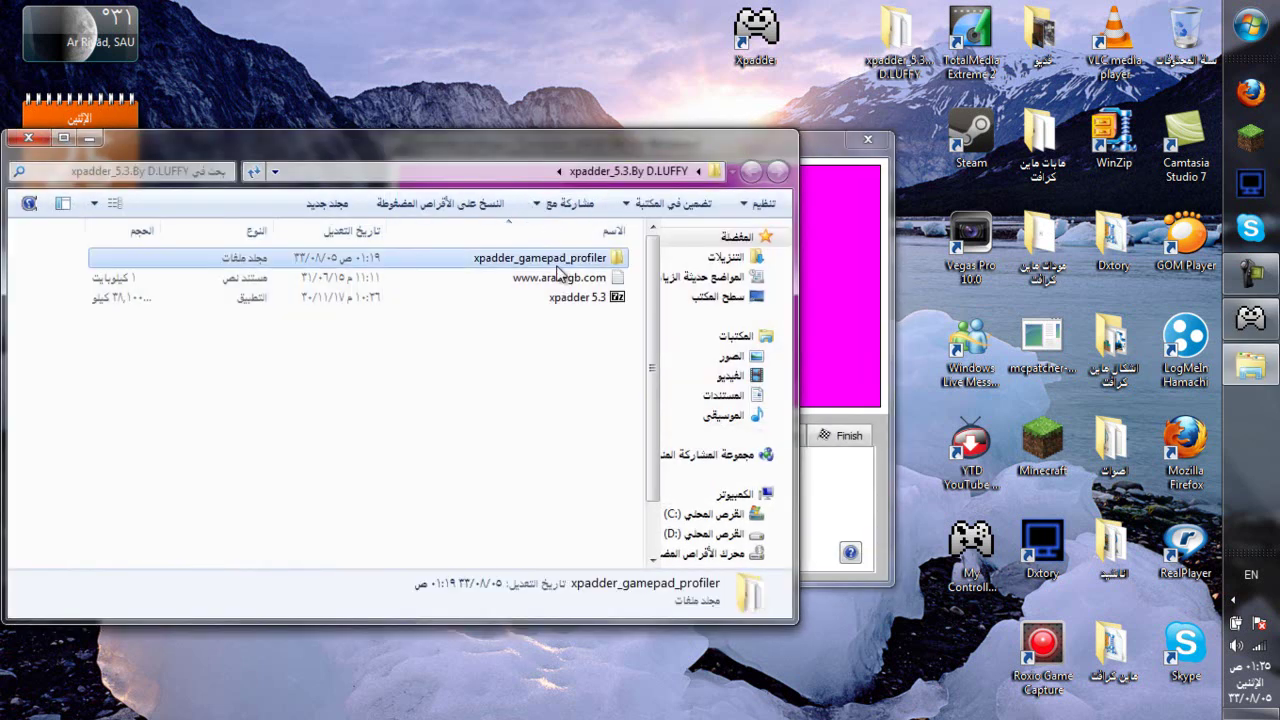
{"action": "double_click", "coordinate": [612, 262]}
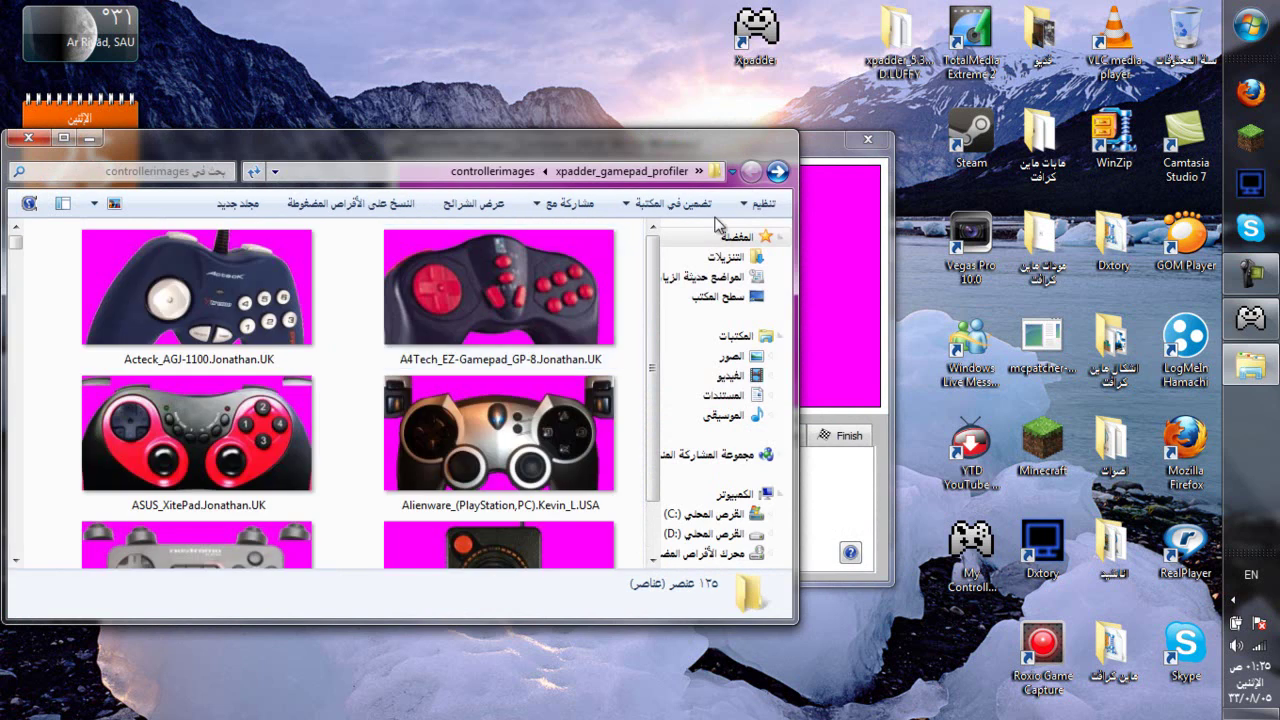
{"action": "left_click", "coordinate": [777, 173]}
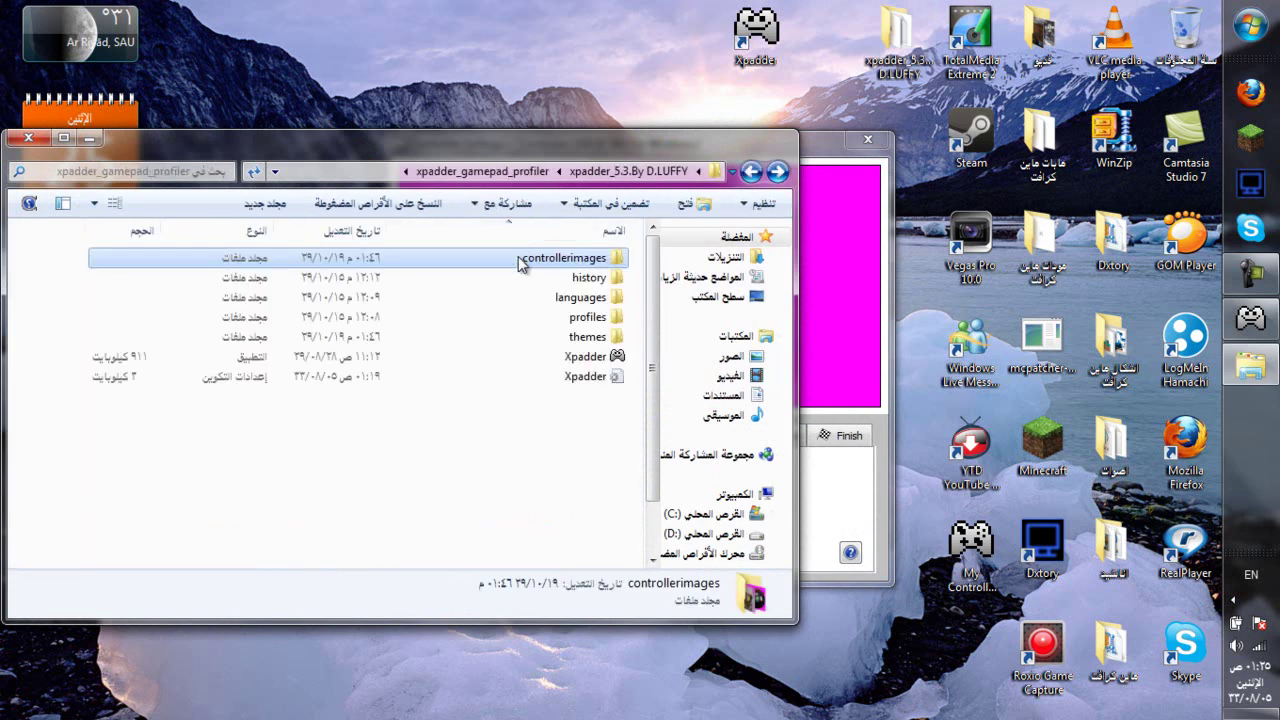
{"action": "double_click", "coordinate": [520, 260]}
{"action": "left_click_drag", "start_coordinate": [616, 148], "coordinate": [830, 128]}
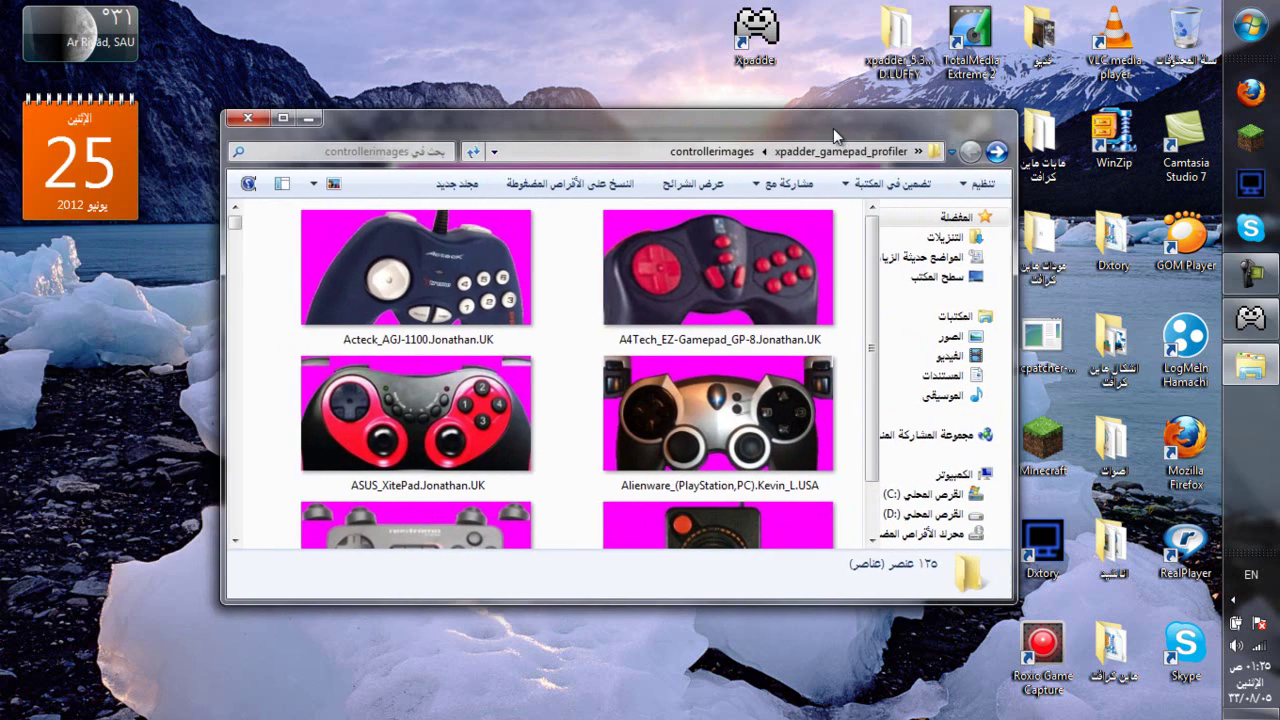
{"action": "double_click", "coordinate": [833, 127]}
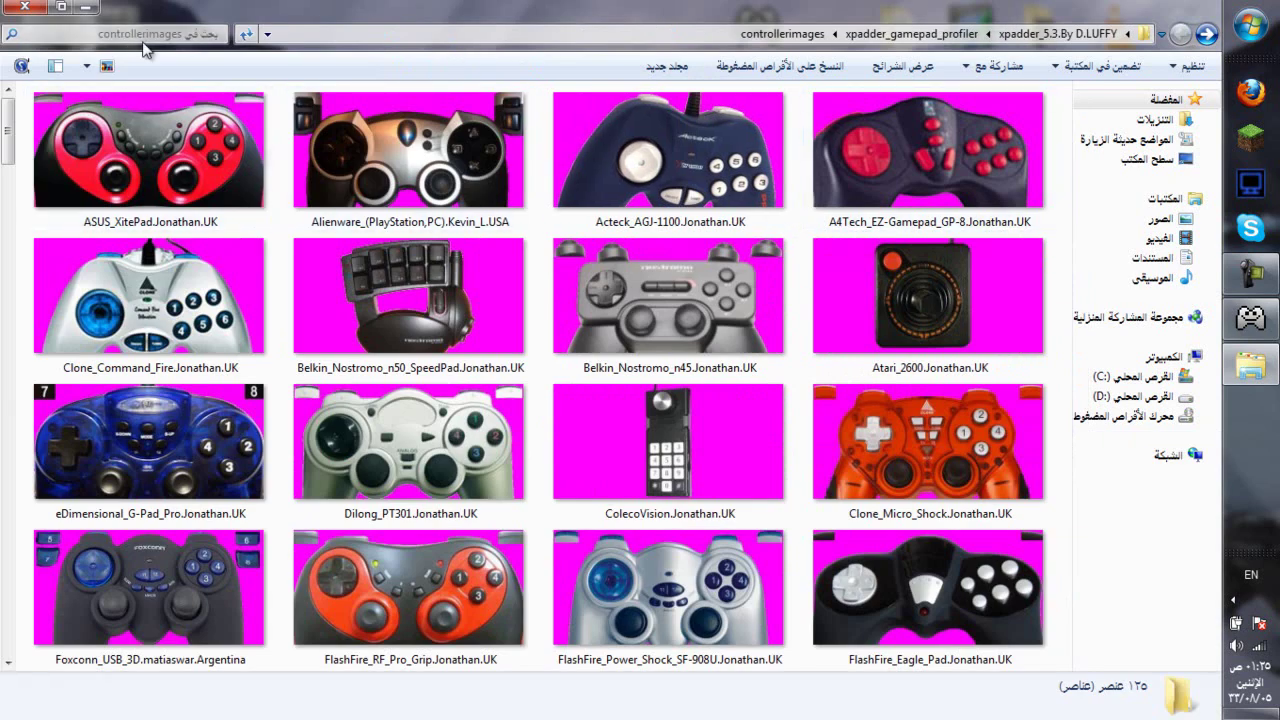
Step: Find the white Microsoft_Xbox_360 controller image in the folder, copy its file name, and close the folder window
{"action": "left_click_drag", "start_coordinate": [5, 122], "coordinate": [5, 250]}
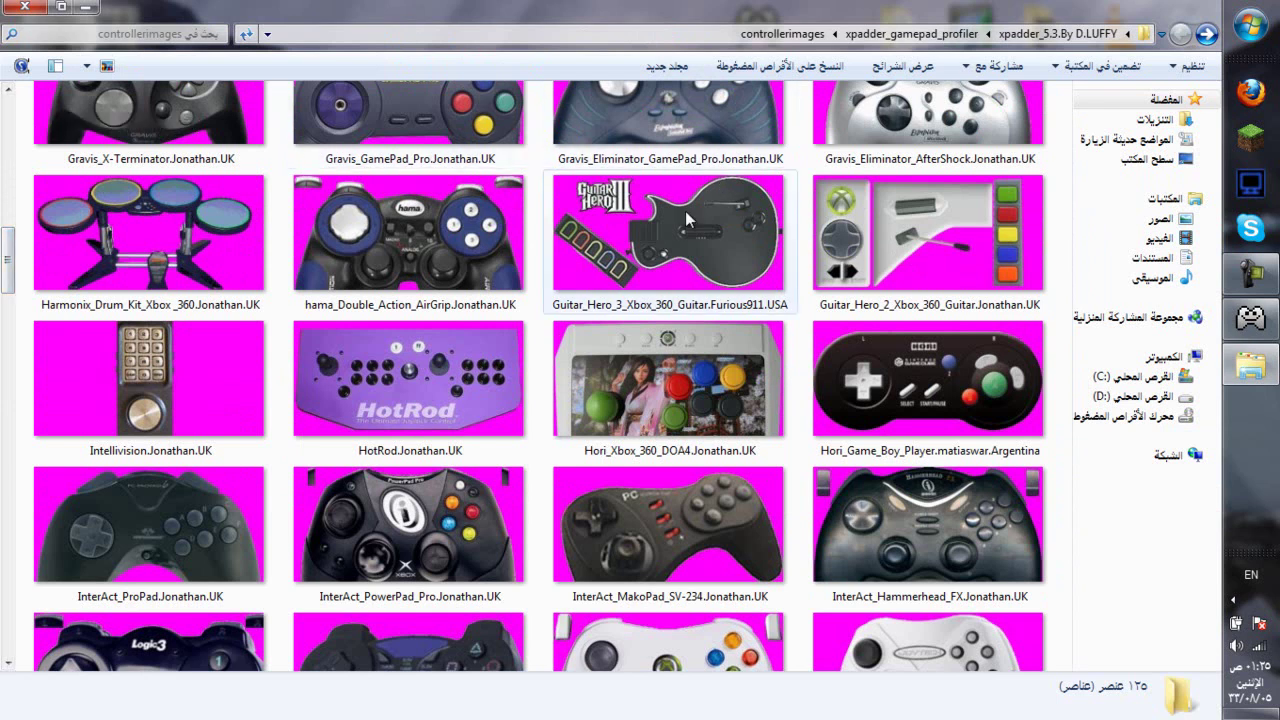
{"action": "left_click_drag", "start_coordinate": [8, 262], "coordinate": [8, 438]}
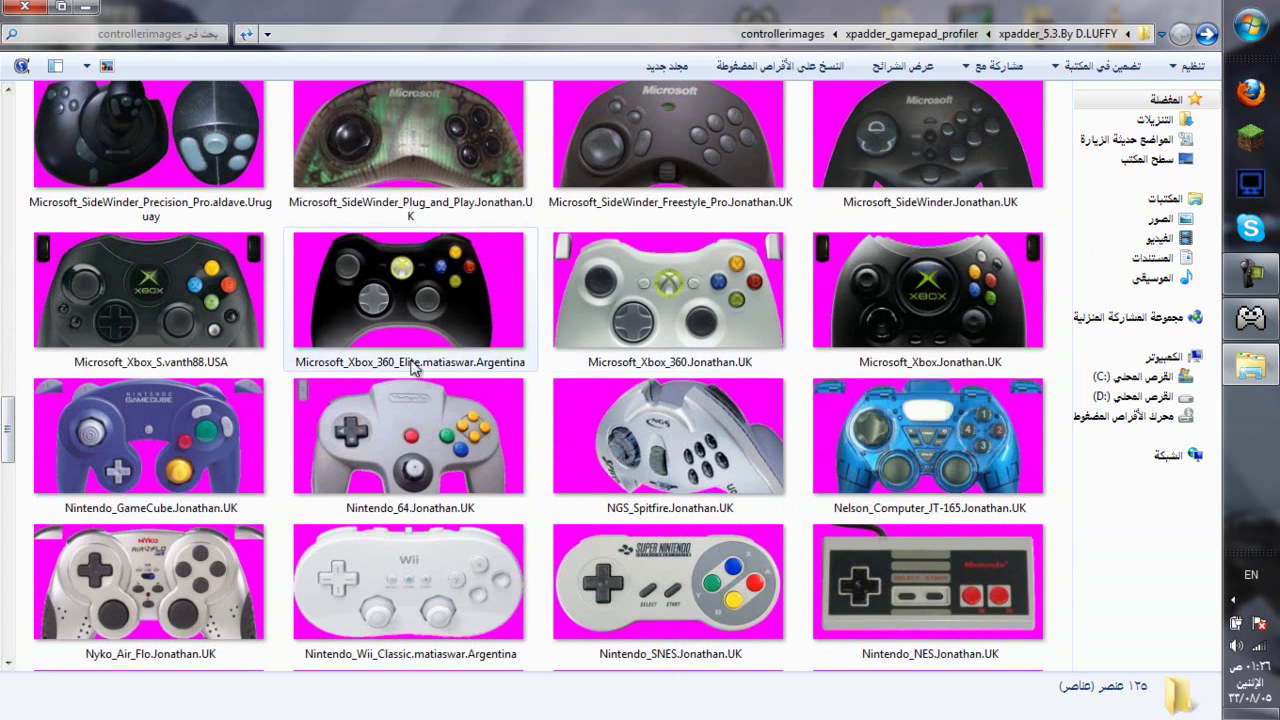
{"action": "left_click", "coordinate": [615, 287]}
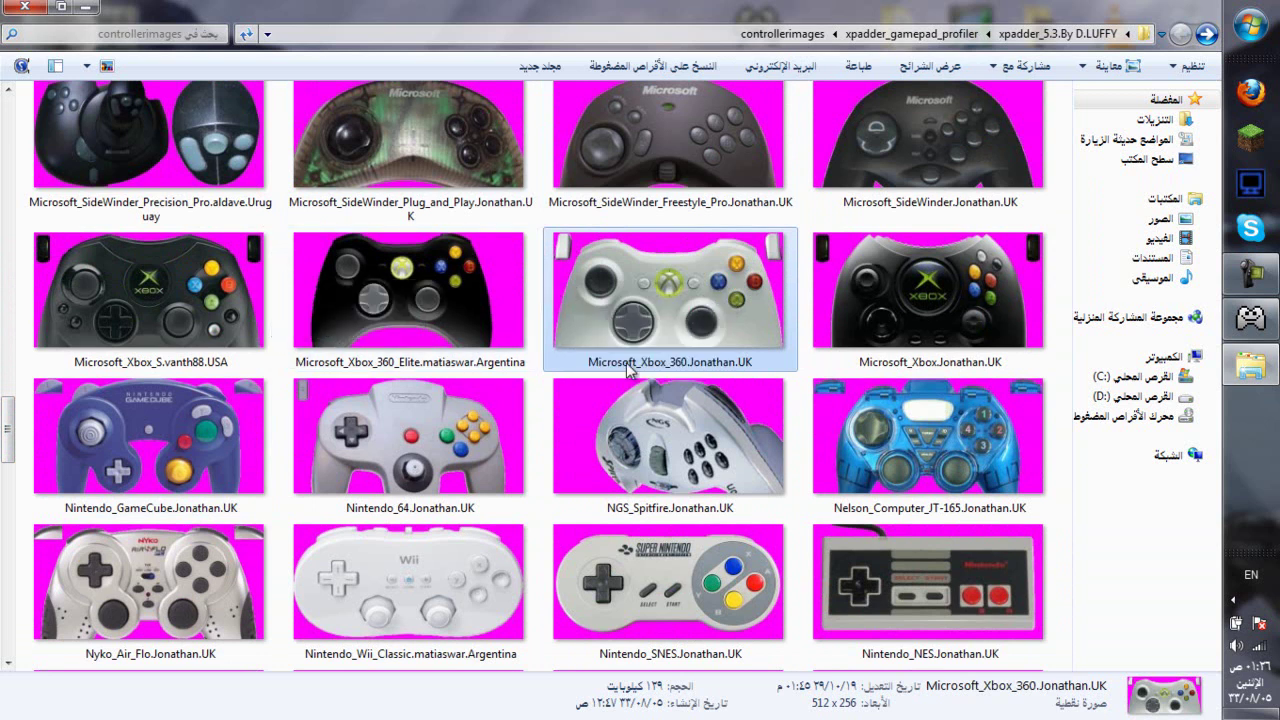
{"action": "right_click", "coordinate": [659, 340]}
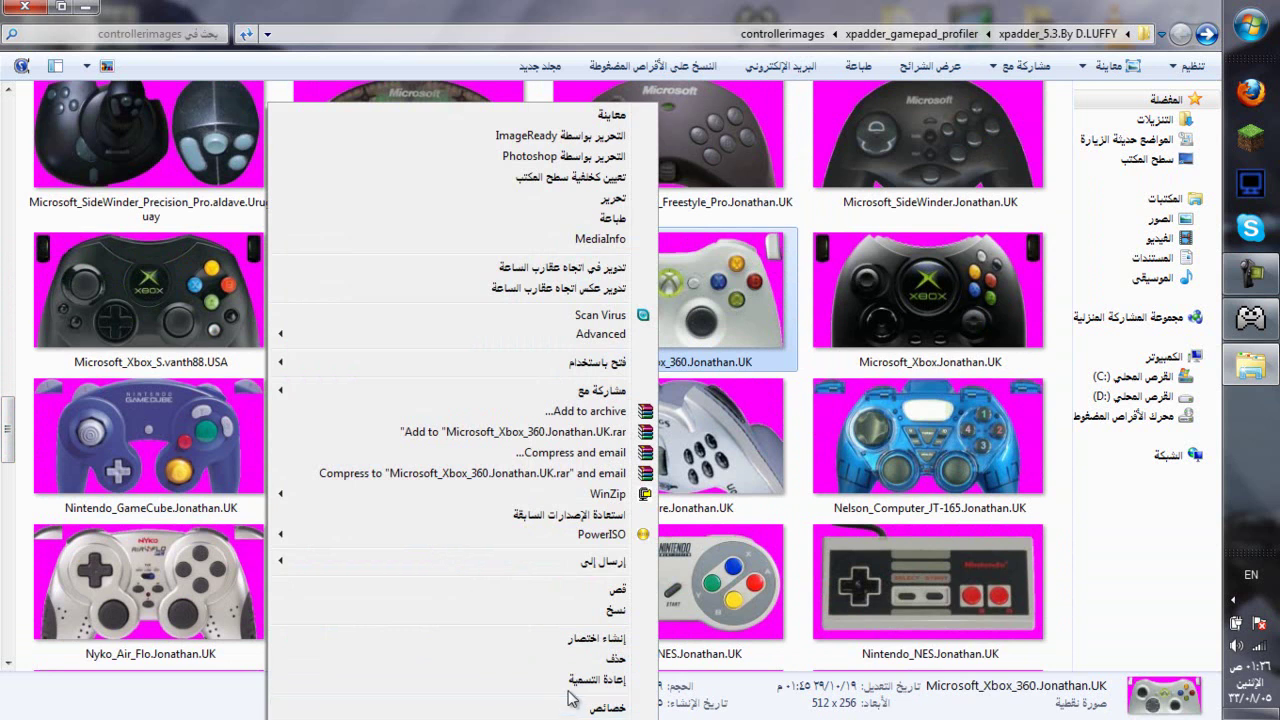
{"action": "left_click", "coordinate": [567, 684]}
{"action": "key", "text": "ctrl+c"}
{"action": "left_click", "coordinate": [27, 6]}
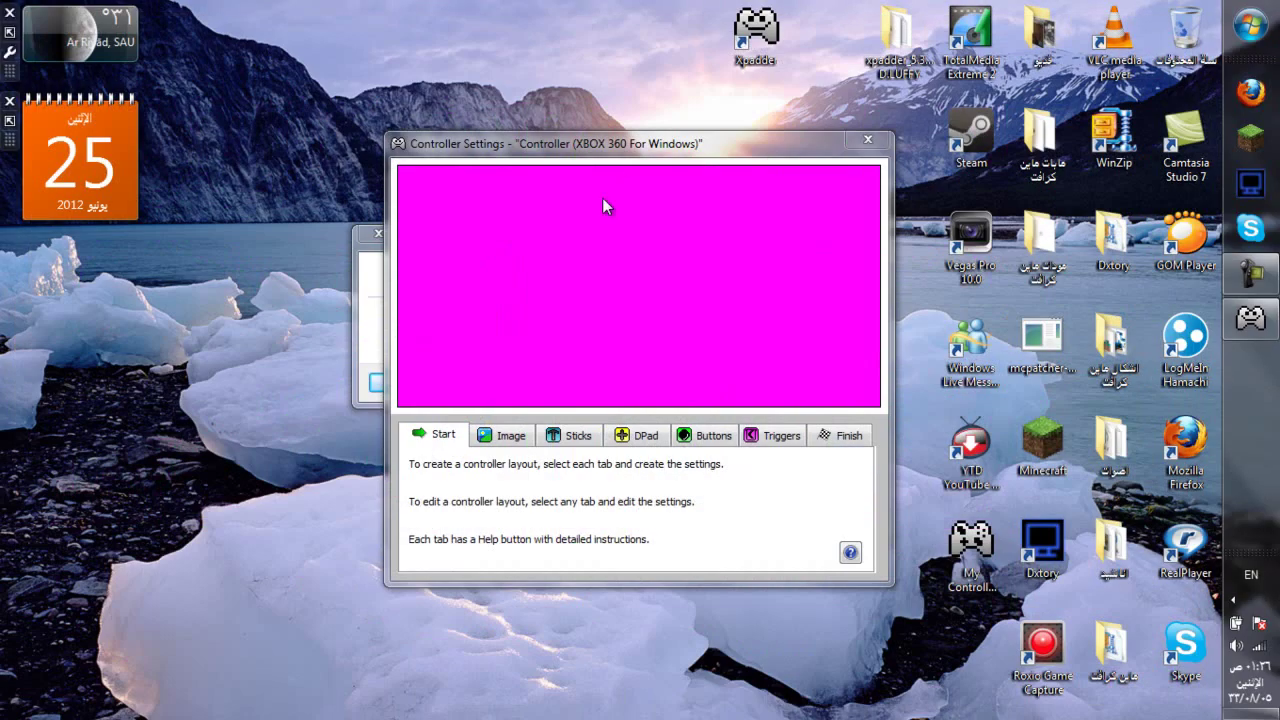
Step: Load the Microsoft_Xbox_360 bitmap as the layout's controller image using the copied file name, and close the driver installation window
{"action": "left_click", "coordinate": [506, 433]}
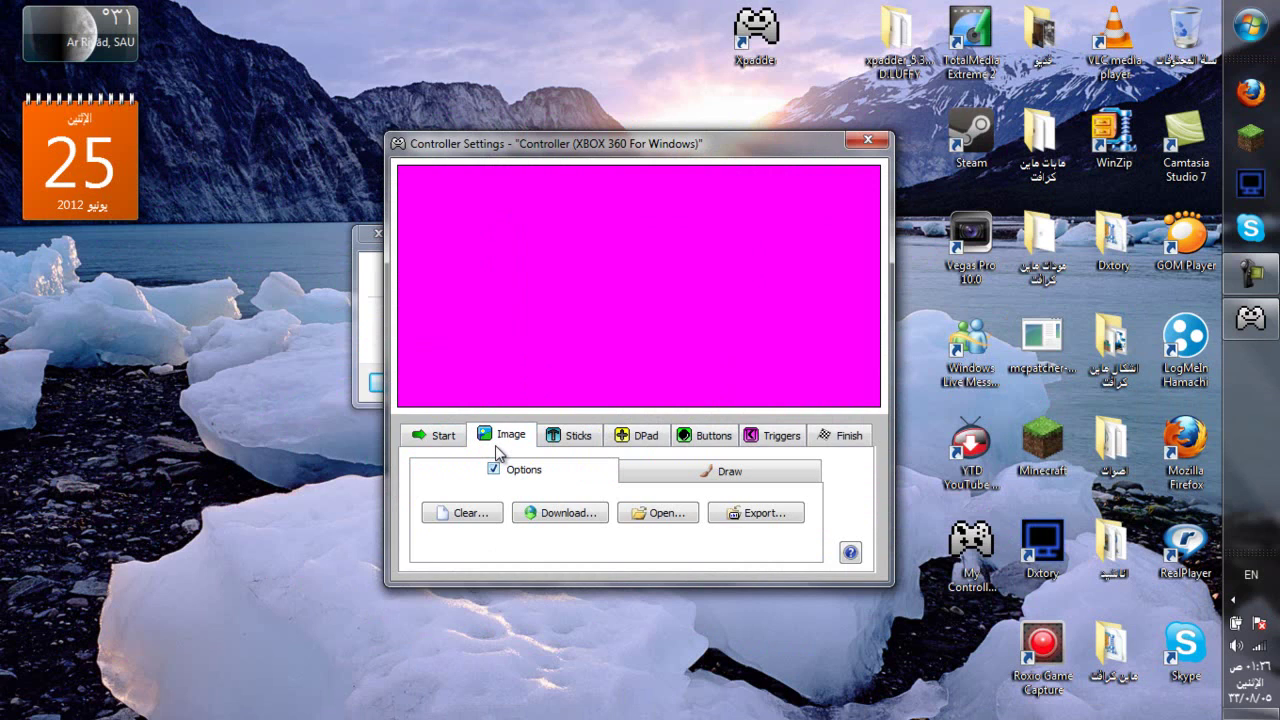
{"action": "left_click", "coordinate": [673, 512]}
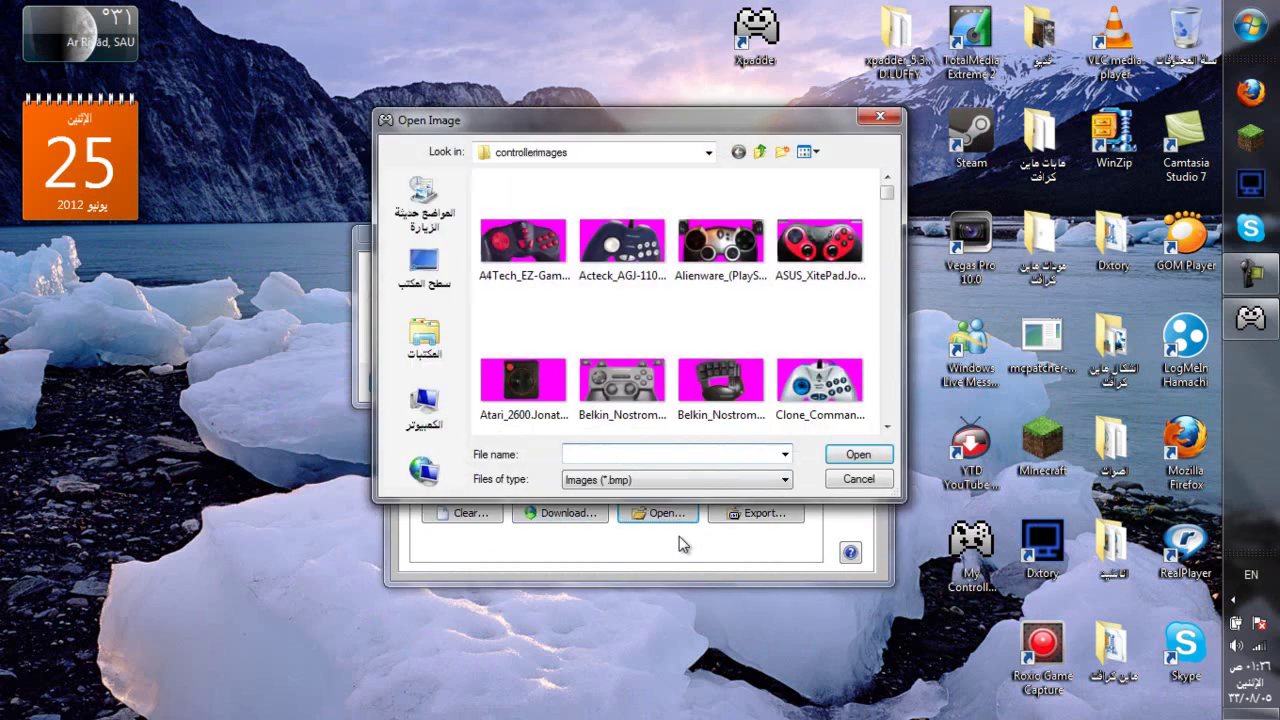
{"action": "key", "text": "ctrl+v"}
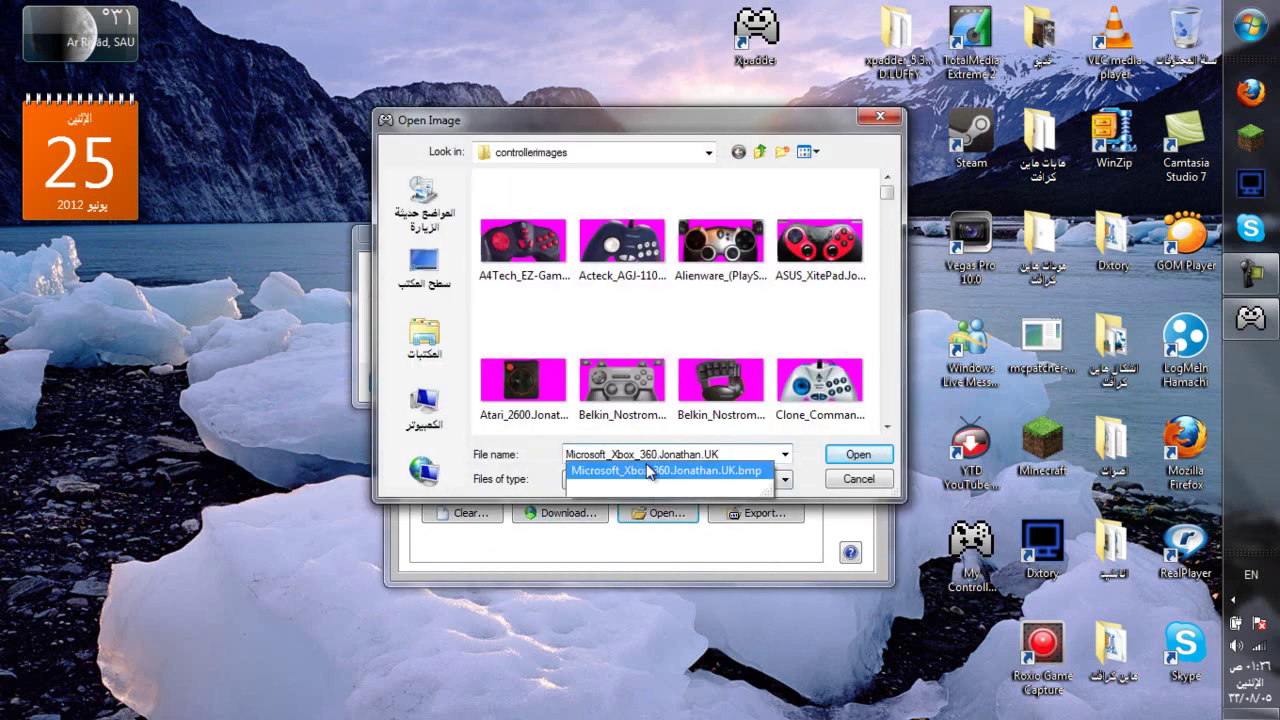
{"action": "left_click", "coordinate": [650, 470]}
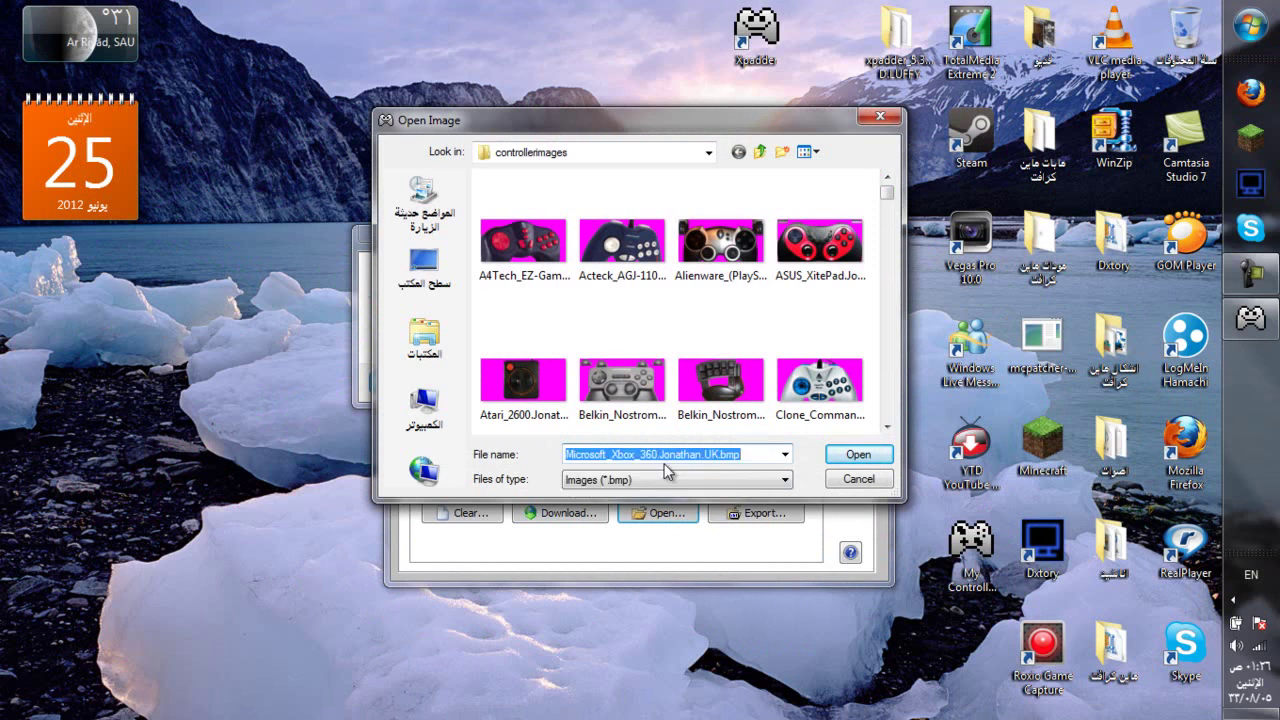
{"action": "mouse_move", "coordinate": [887, 197]}
{"action": "left_mouse_down"}
{"action": "mouse_move", "coordinate": [887, 245]}
{"action": "mouse_move", "coordinate": [887, 190]}
{"action": "left_mouse_up"}
{"action": "left_click", "coordinate": [858, 455]}
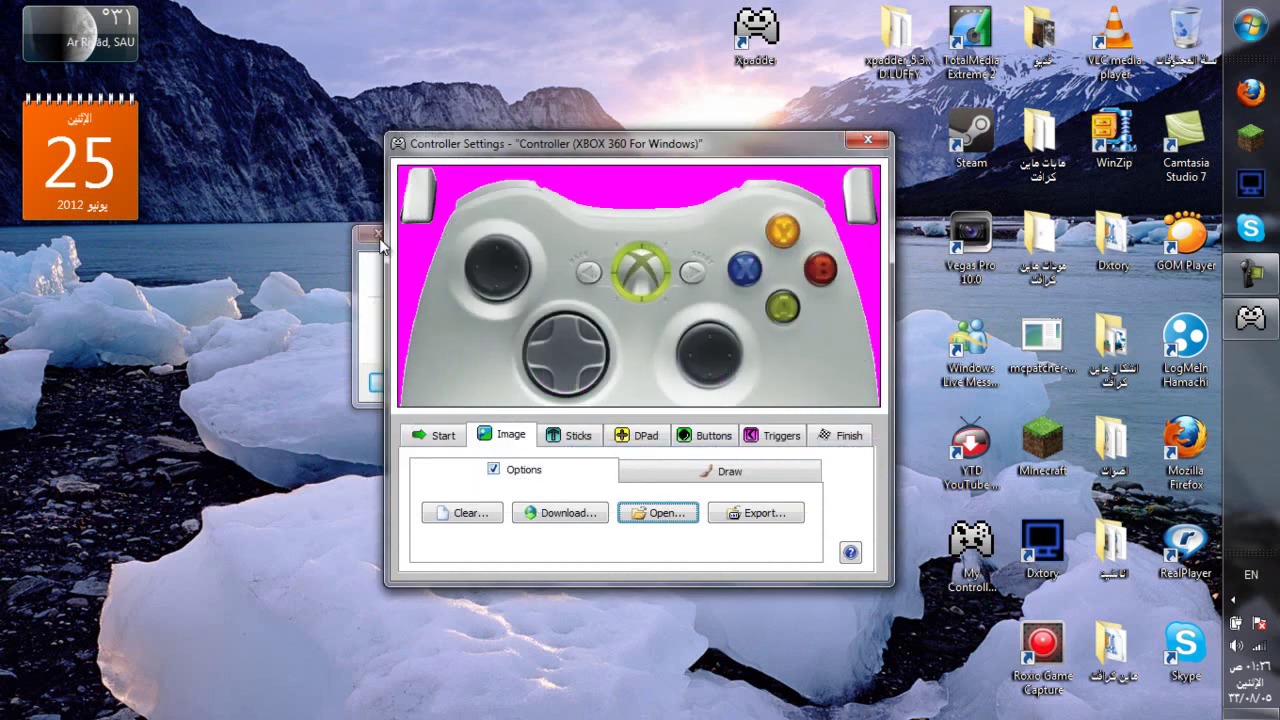
{"action": "left_click", "coordinate": [376, 272]}
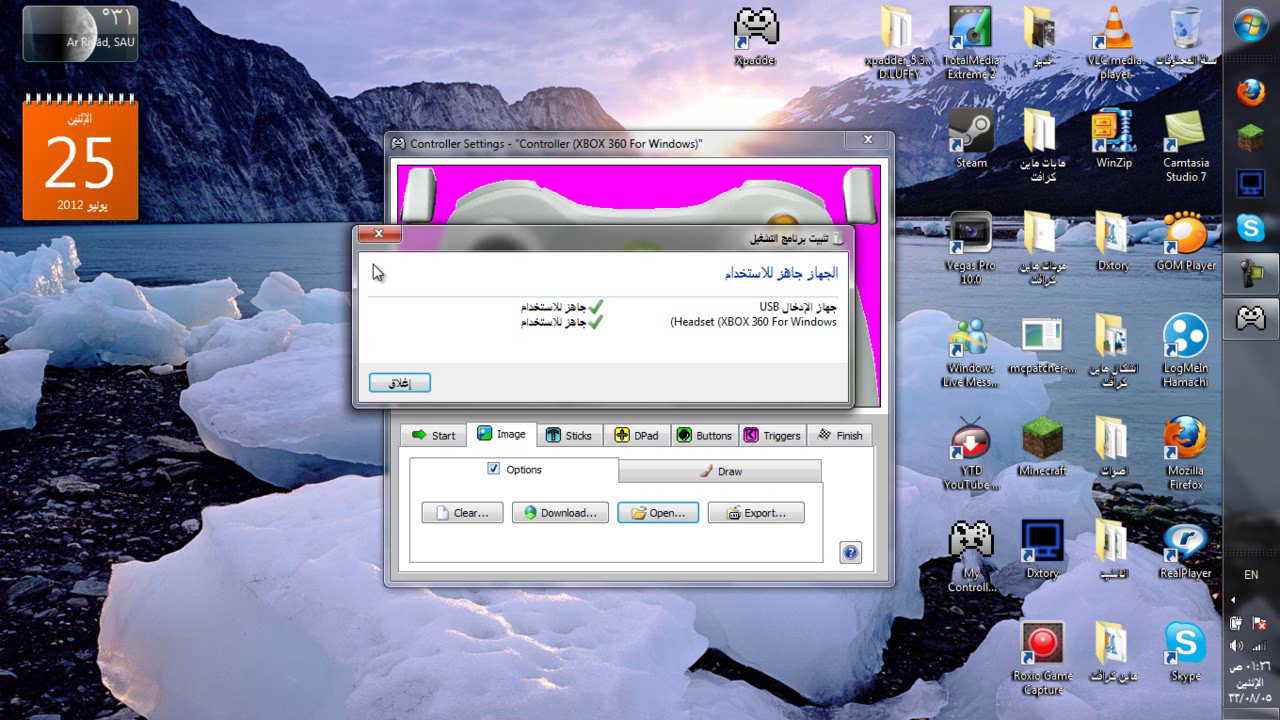
{"action": "left_click", "coordinate": [401, 383]}
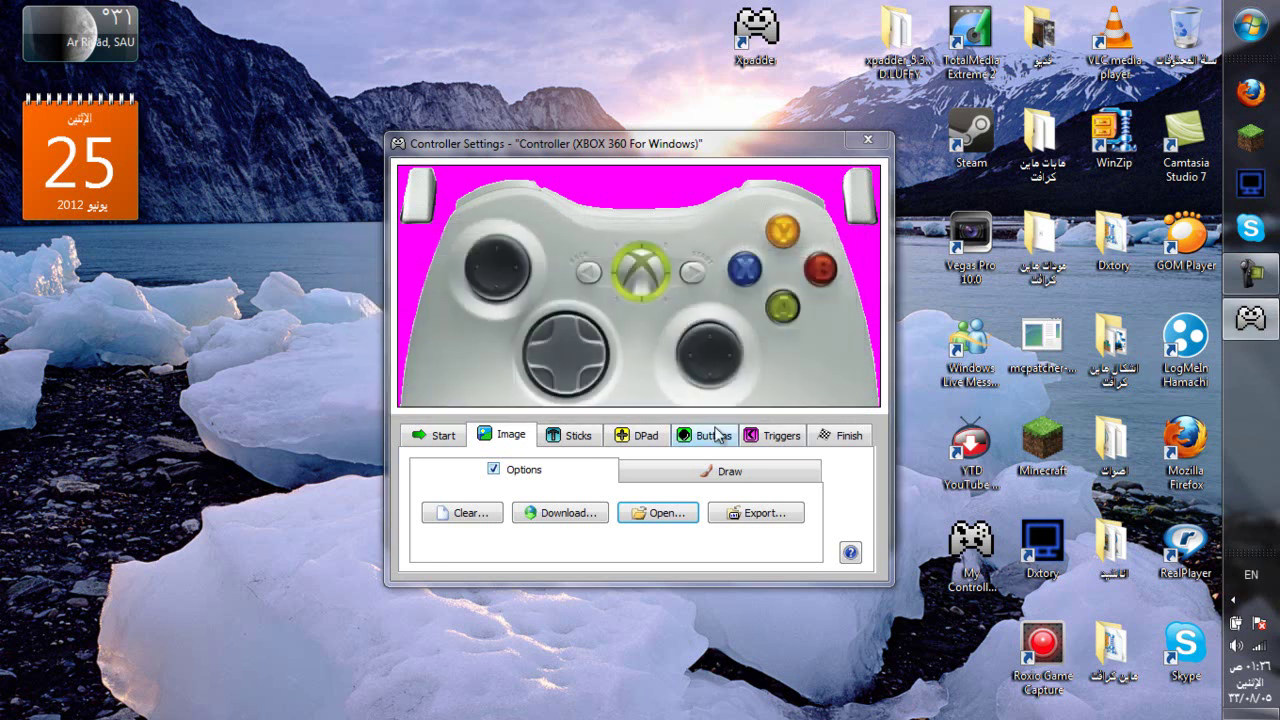
Step: Enable Stick 1 and Stick 2, detect Stick 2's axes, and position them over the left and right sticks in the image
{"action": "left_click", "coordinate": [564, 436]}
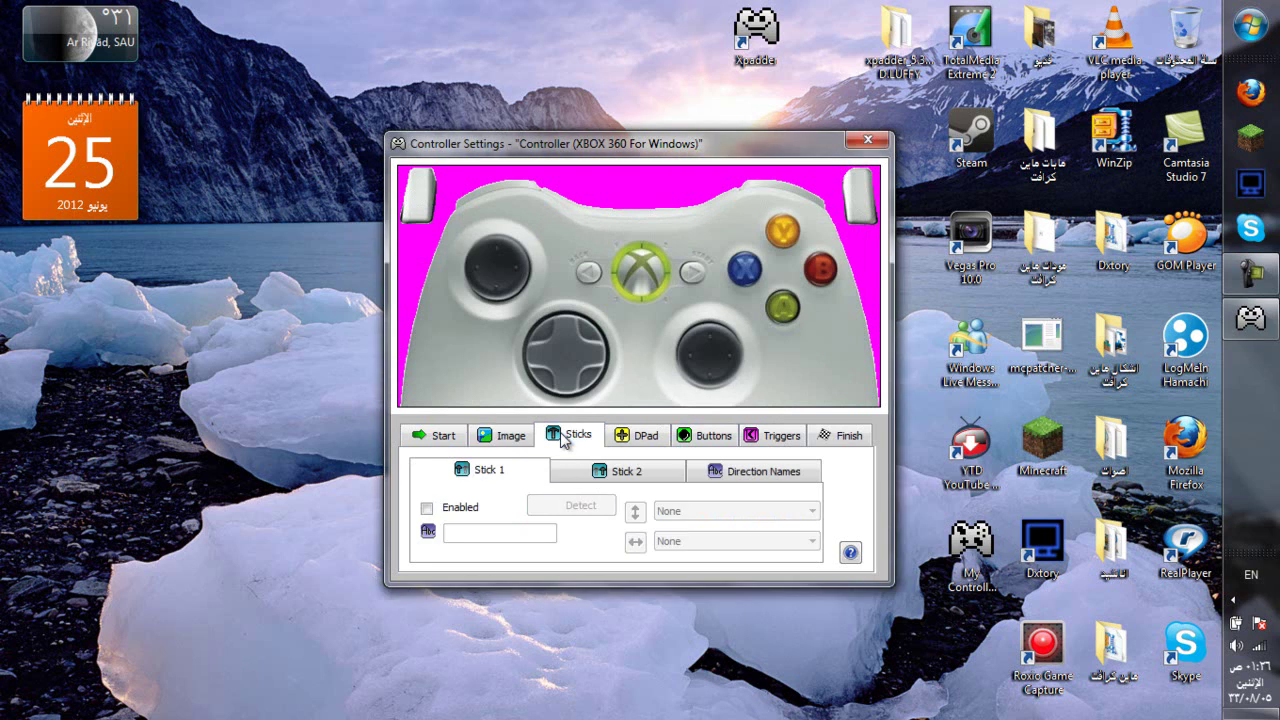
{"action": "left_click", "coordinate": [428, 509]}
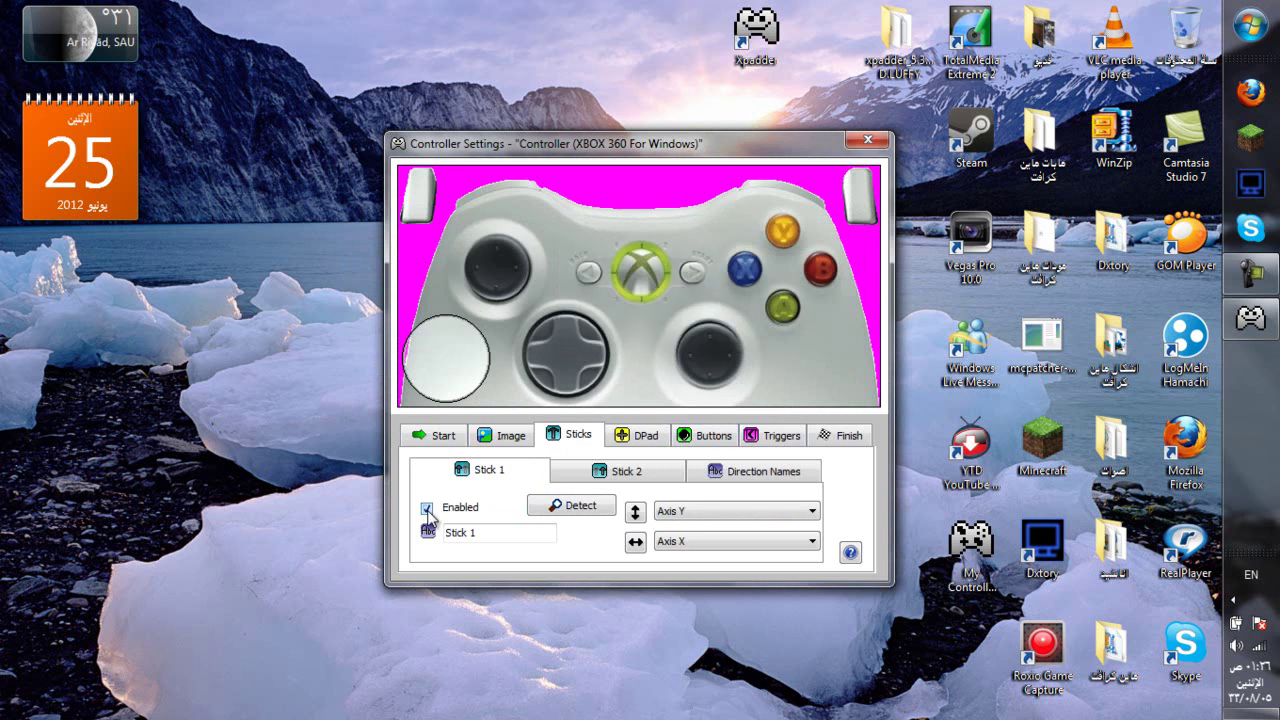
{"action": "left_click_drag", "start_coordinate": [448, 362], "coordinate": [495, 277]}
{"action": "left_click", "coordinate": [612, 474]}
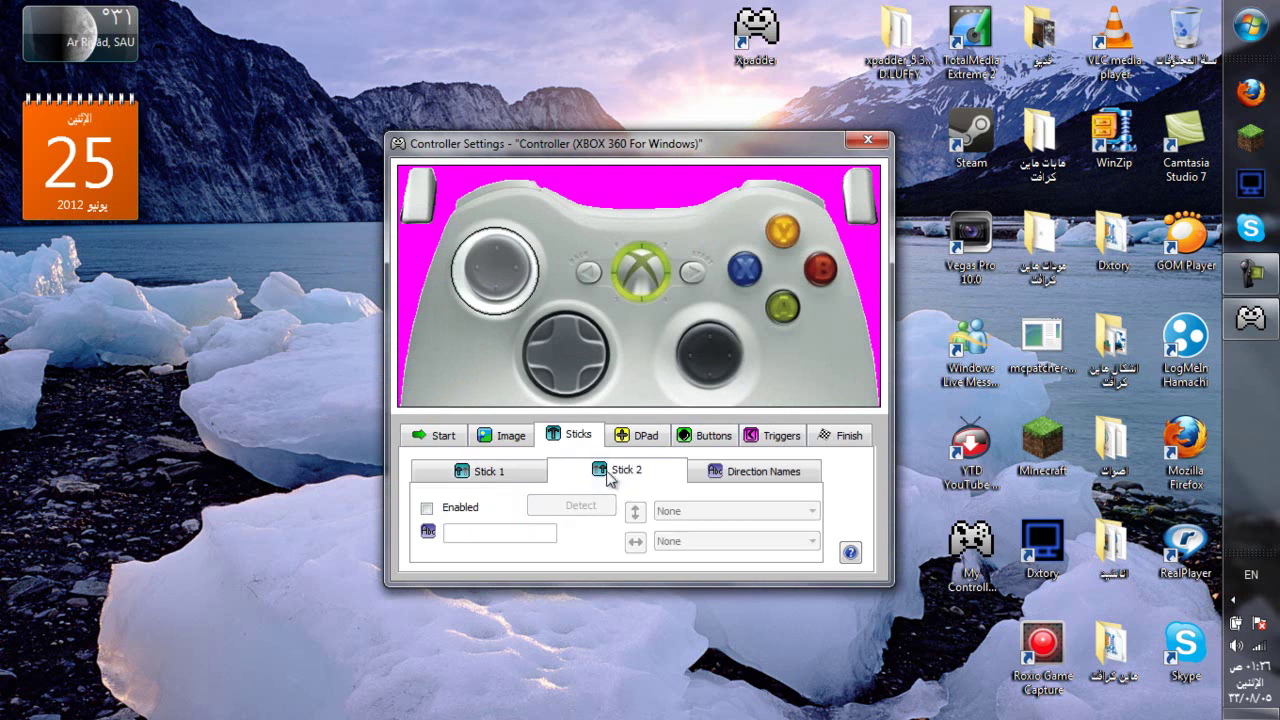
{"action": "left_click", "coordinate": [428, 508]}
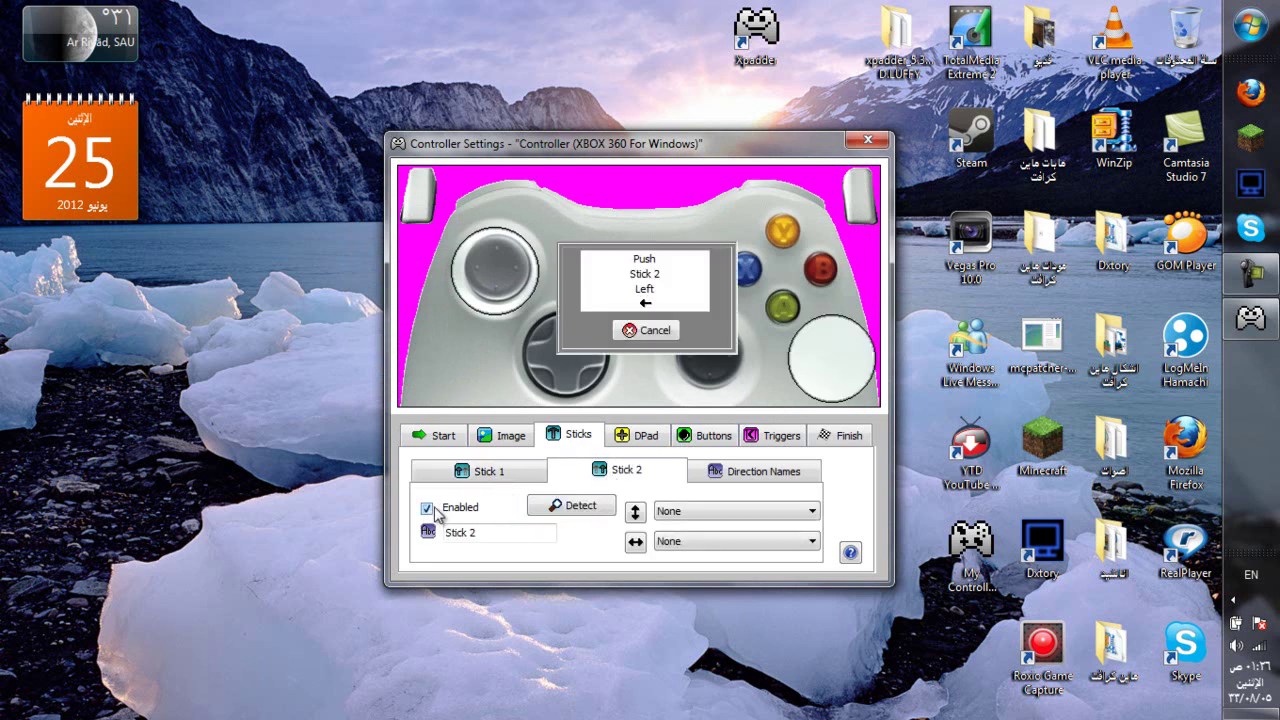
{"action": "left_click_drag", "start_coordinate": [828, 363], "coordinate": [705, 358]}
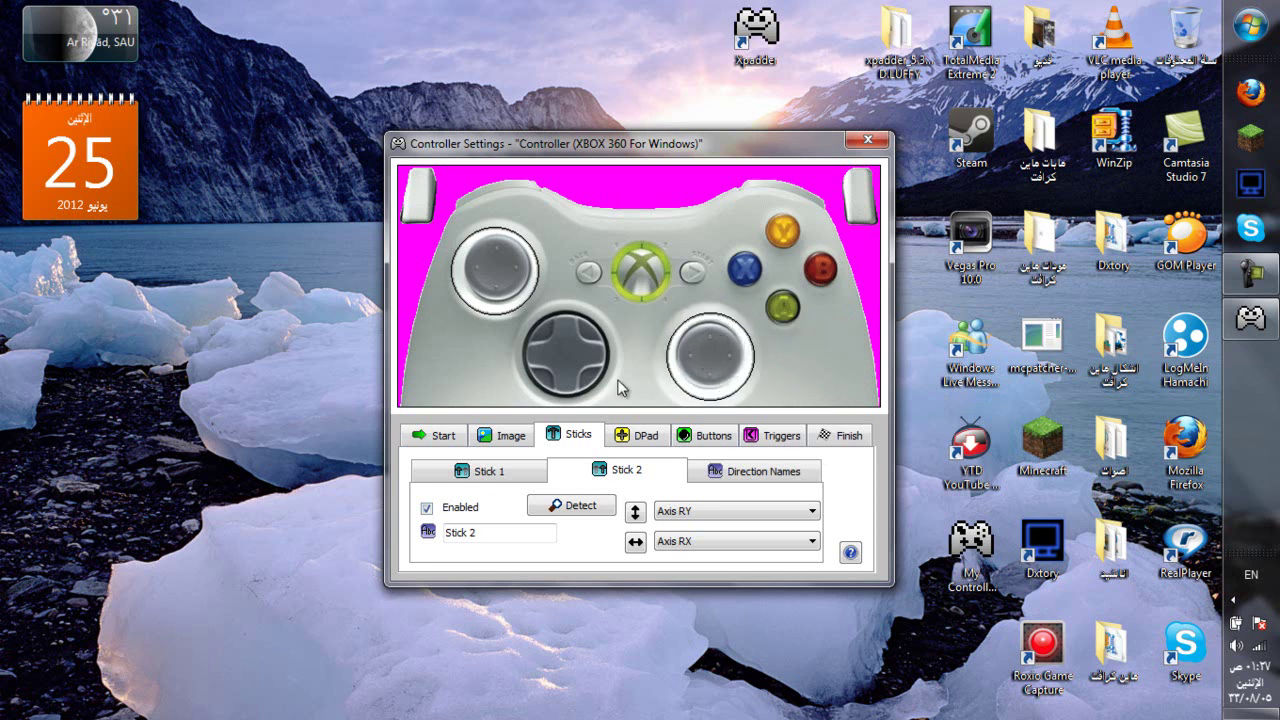
Step: Enable the DPad with POV directions and position its marker over the directional pad in the controller image
{"action": "left_click", "coordinate": [642, 437]}
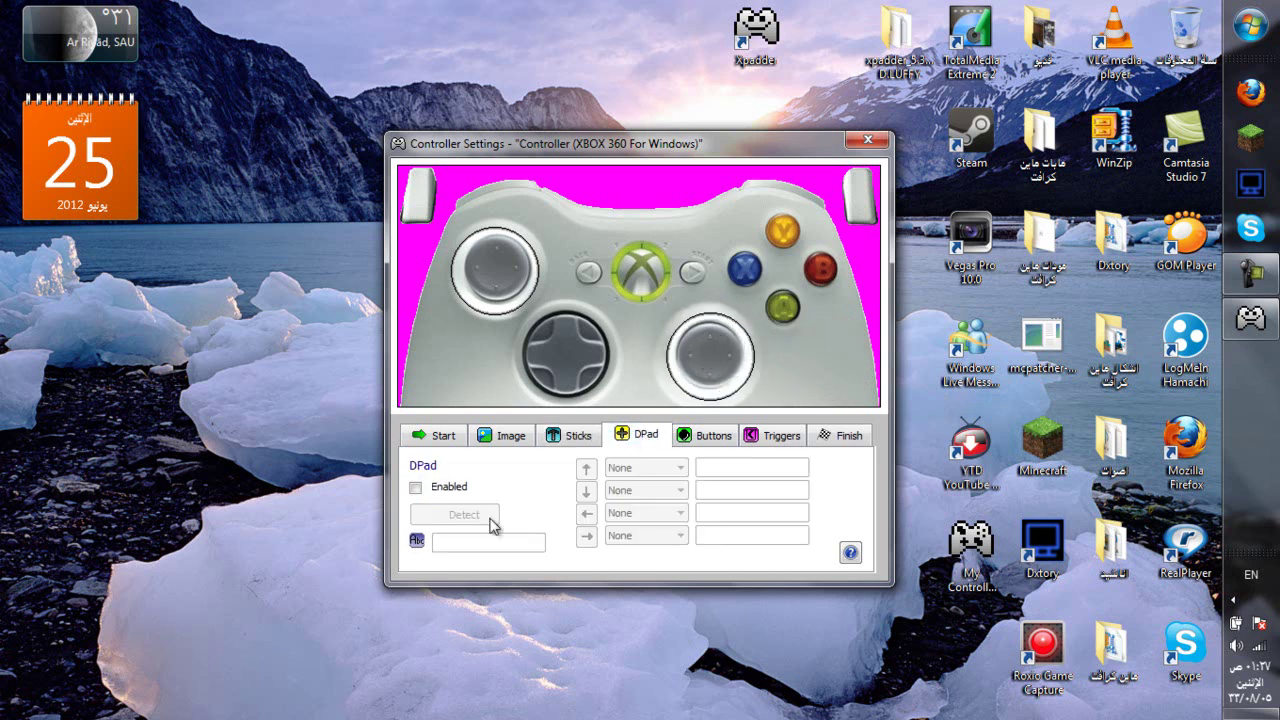
{"action": "left_click", "coordinate": [416, 488]}
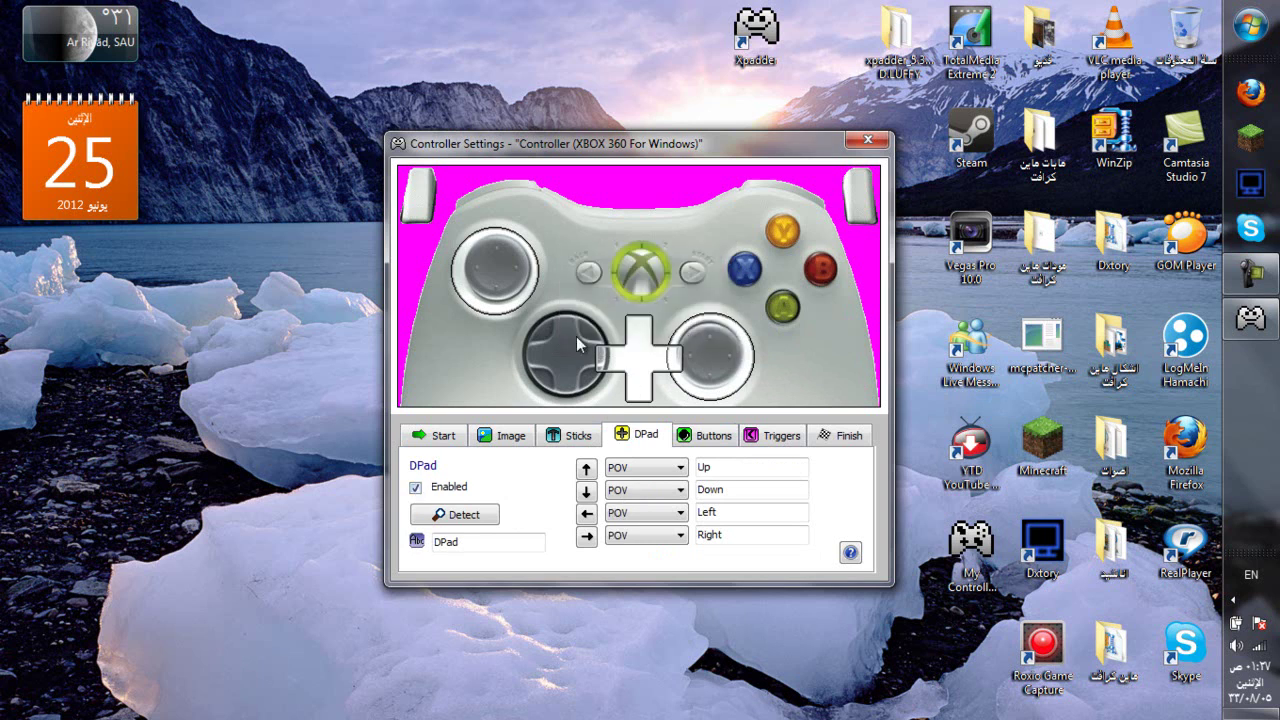
{"action": "left_click_drag", "start_coordinate": [626, 372], "coordinate": [556, 365]}
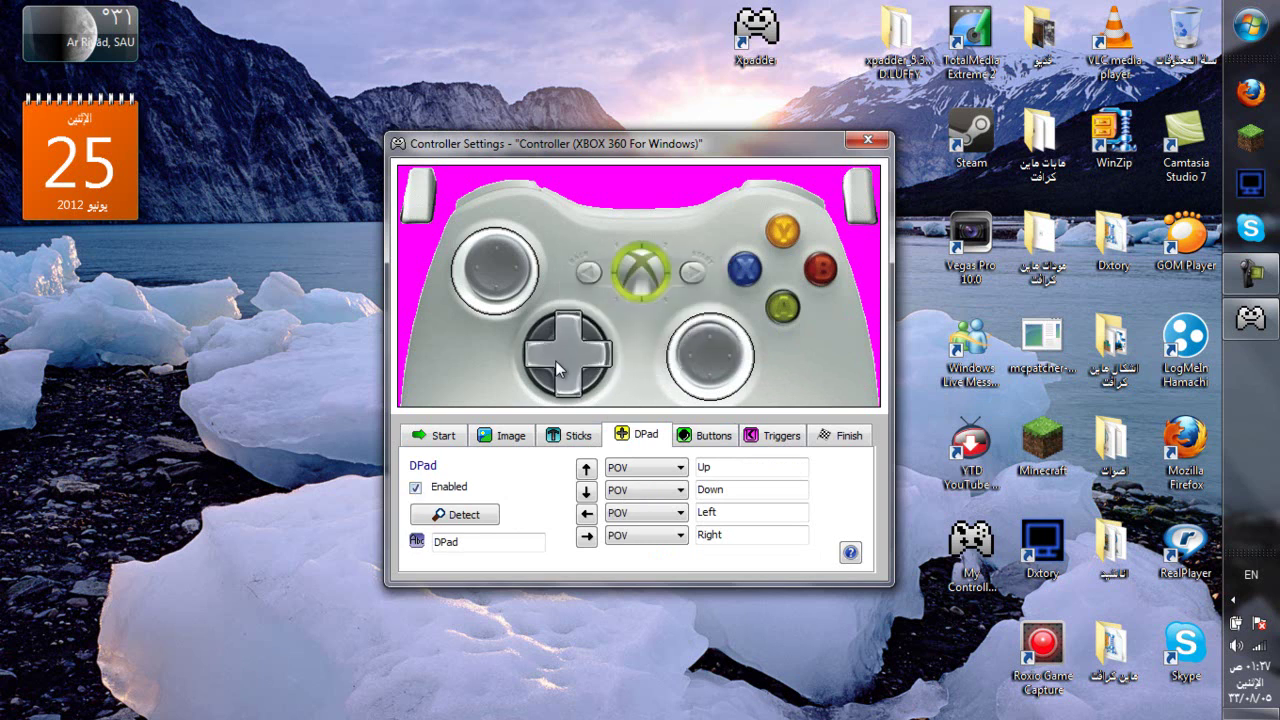
Step: Add the Start, Back, A, X and both stick-click buttons, placing each marker over its control in the image
{"action": "left_click", "coordinate": [702, 434]}
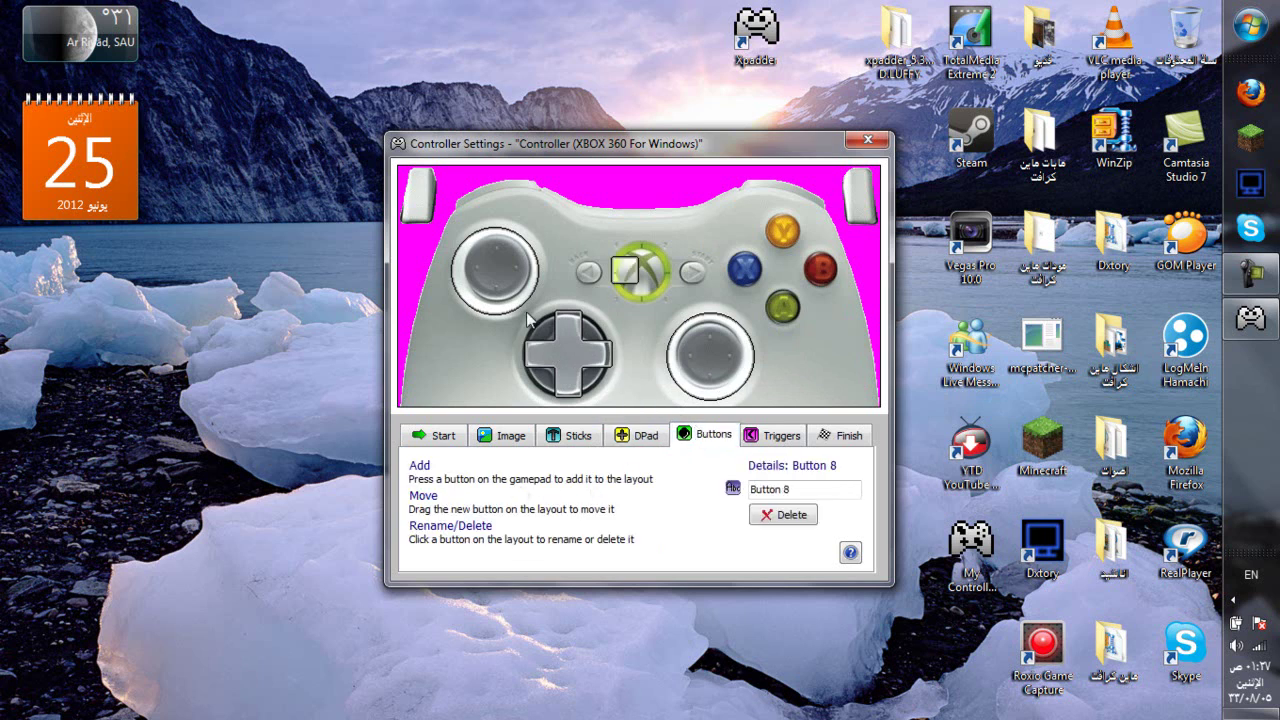
{"action": "mouse_move", "coordinate": [630, 272]}
{"action": "left_mouse_down"}
{"action": "mouse_move", "coordinate": [703, 296]}
{"action": "mouse_move", "coordinate": [695, 272]}
{"action": "left_mouse_up"}
{"action": "left_click_drag", "start_coordinate": [600, 272], "coordinate": [590, 271]}
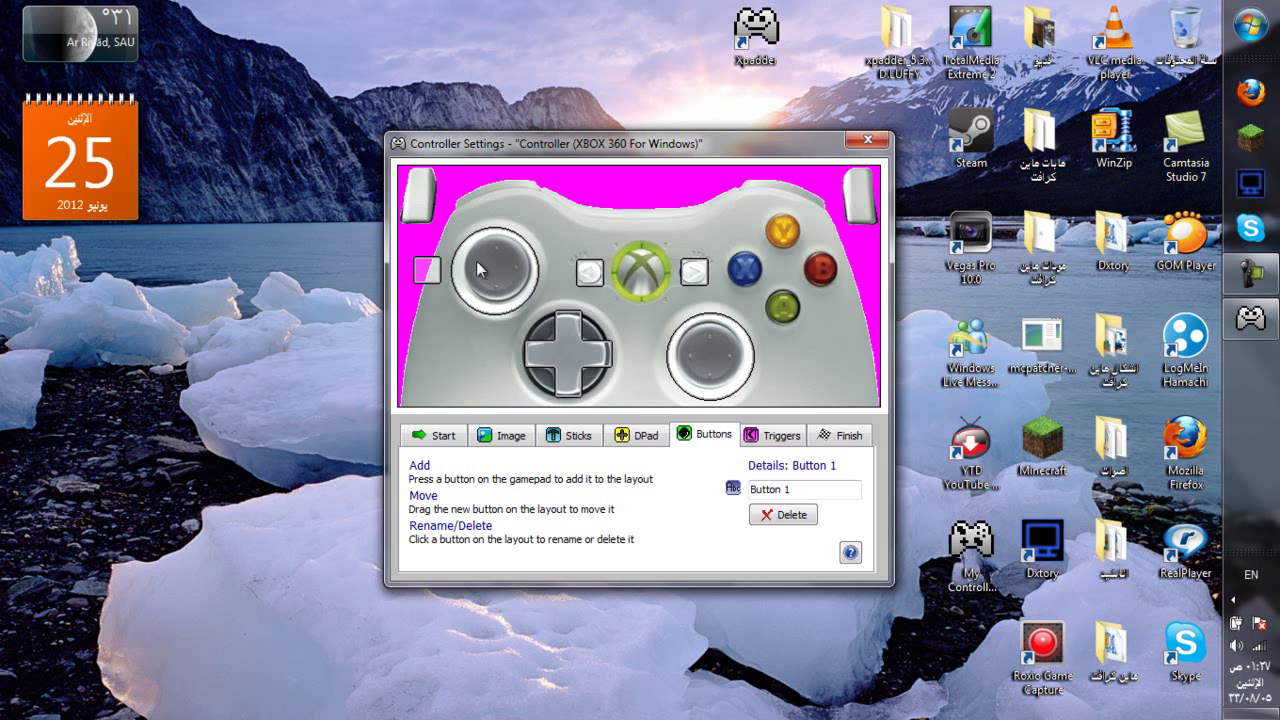
{"action": "left_click_drag", "start_coordinate": [428, 272], "coordinate": [785, 300]}
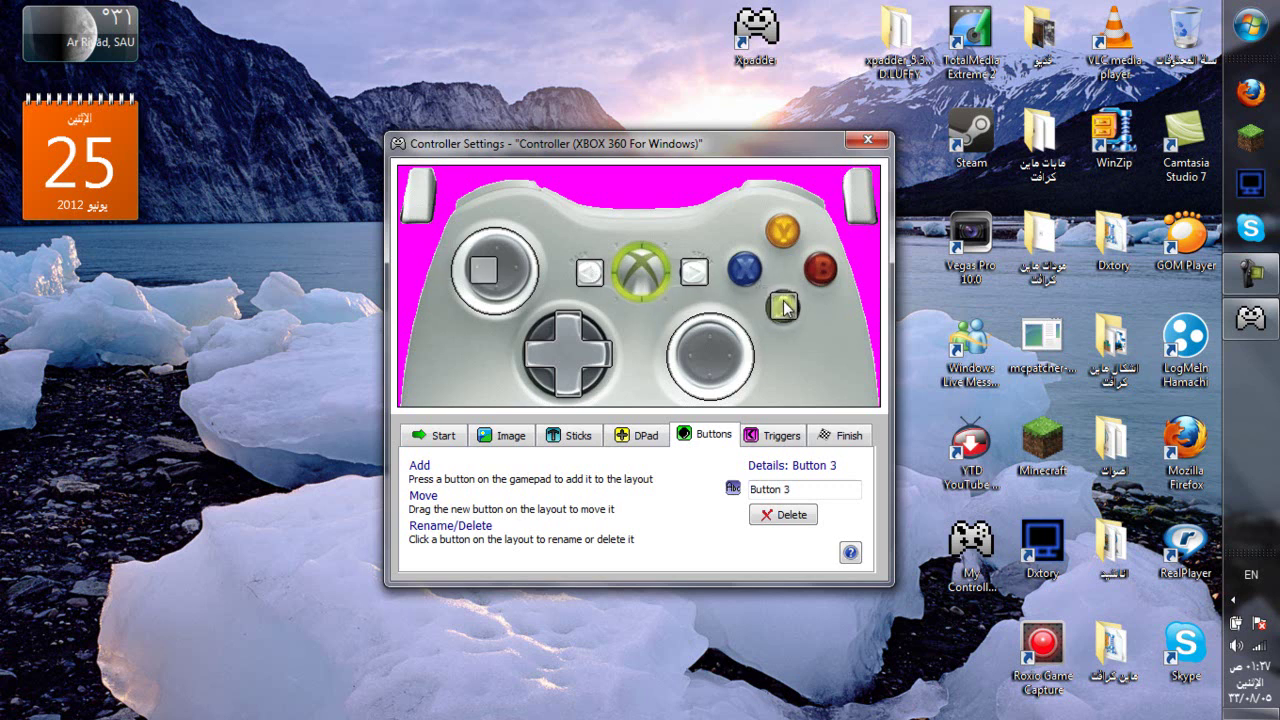
{"action": "left_click_drag", "start_coordinate": [485, 276], "coordinate": [747, 277]}
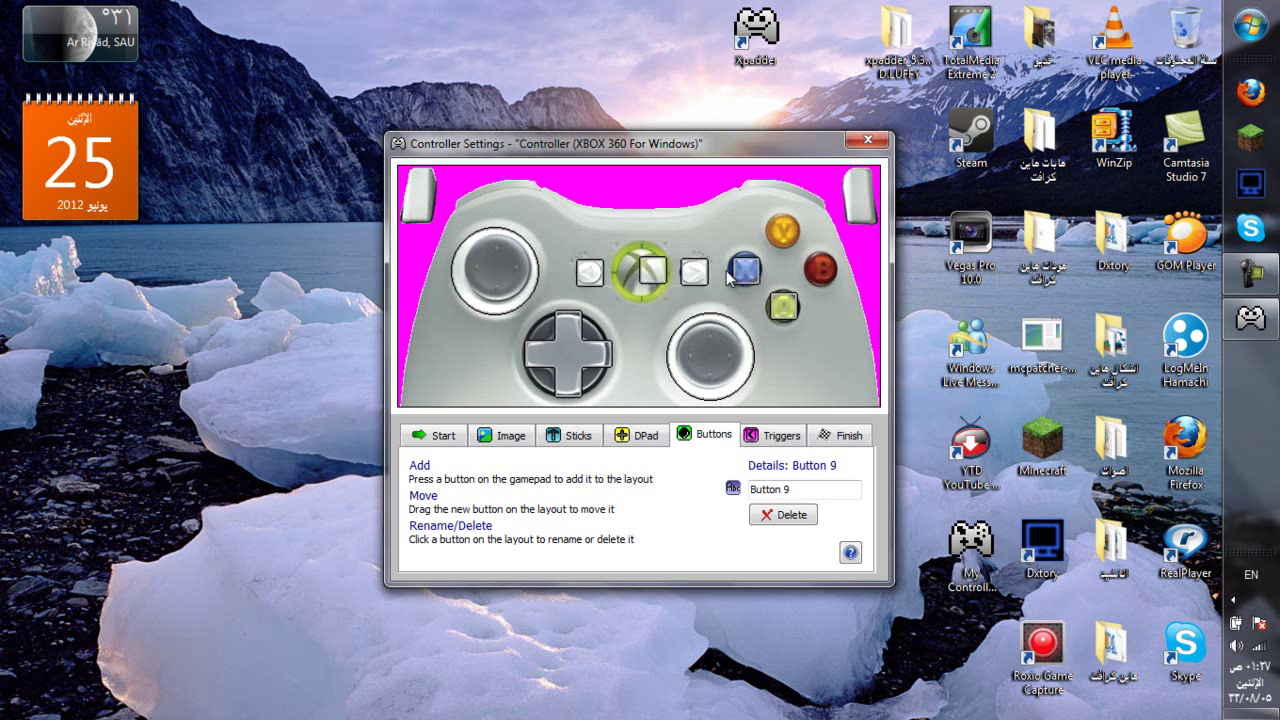
{"action": "left_click_drag", "start_coordinate": [654, 271], "coordinate": [498, 272]}
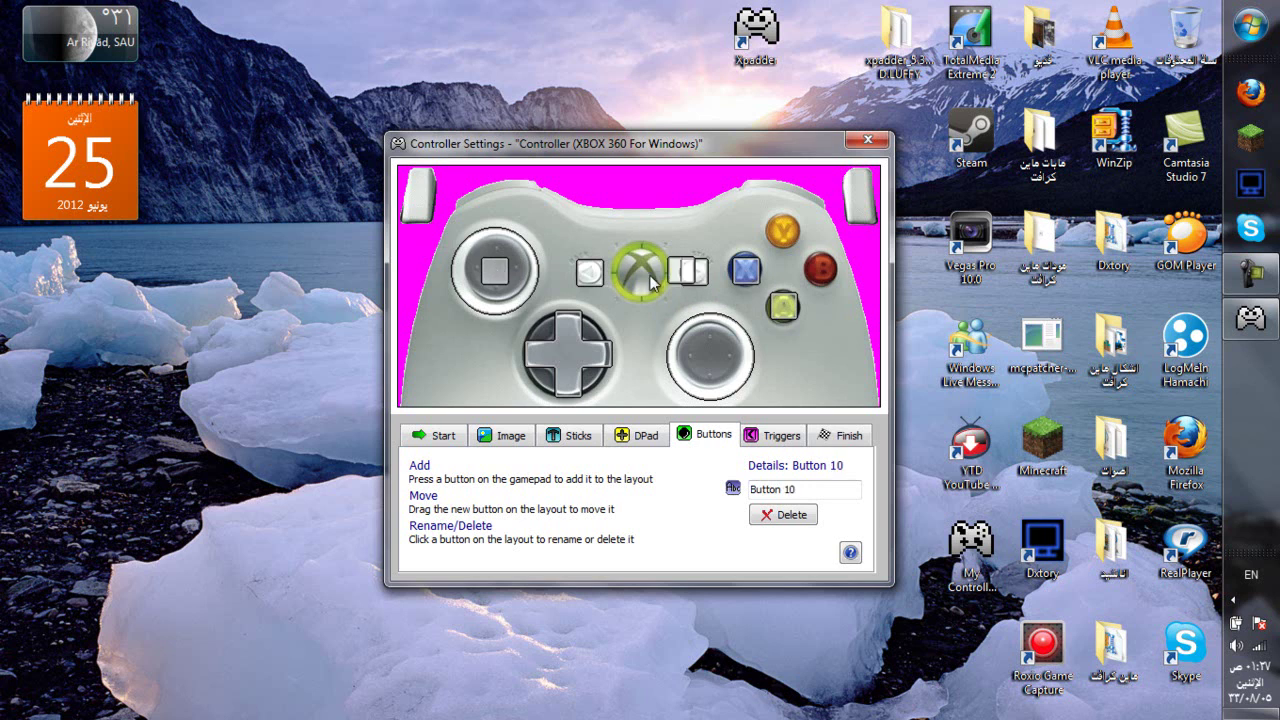
{"action": "left_click_drag", "start_coordinate": [673, 280], "coordinate": [703, 365]}
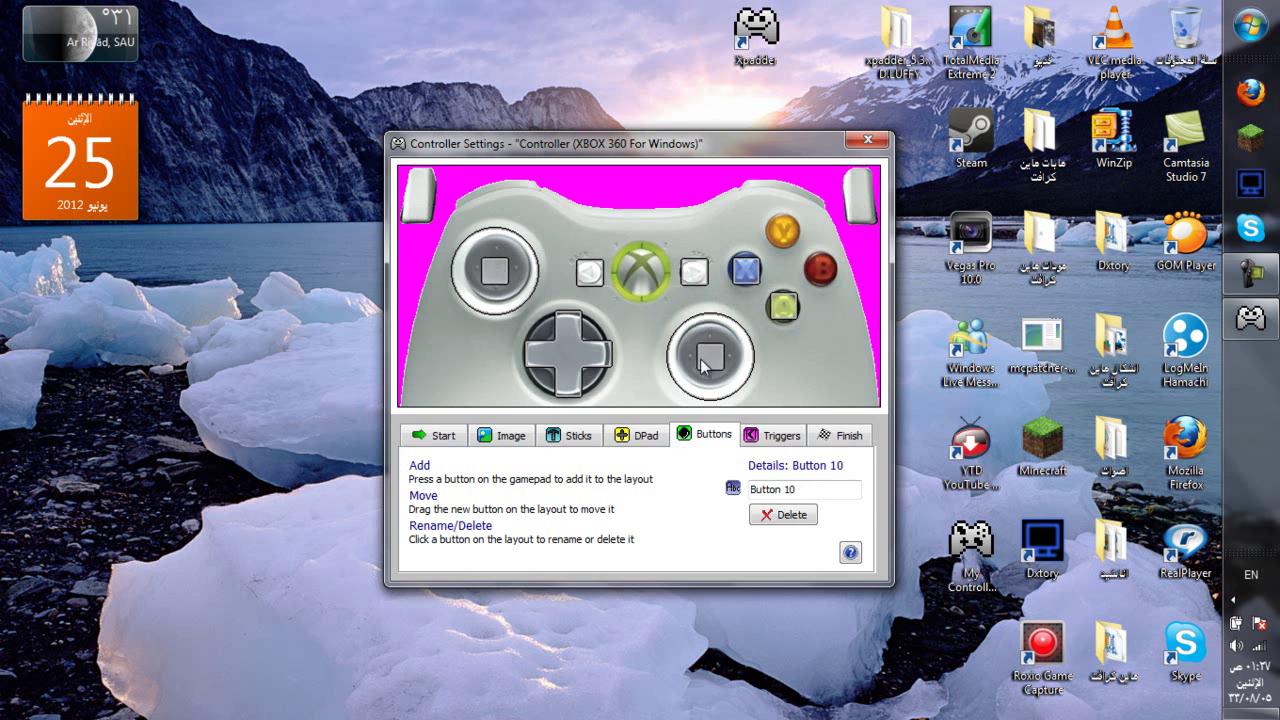
Step: Add the B, Y and two bumper buttons, placing each marker over its matching control in the image
{"action": "left_click_drag", "start_coordinate": [447, 282], "coordinate": [818, 277]}
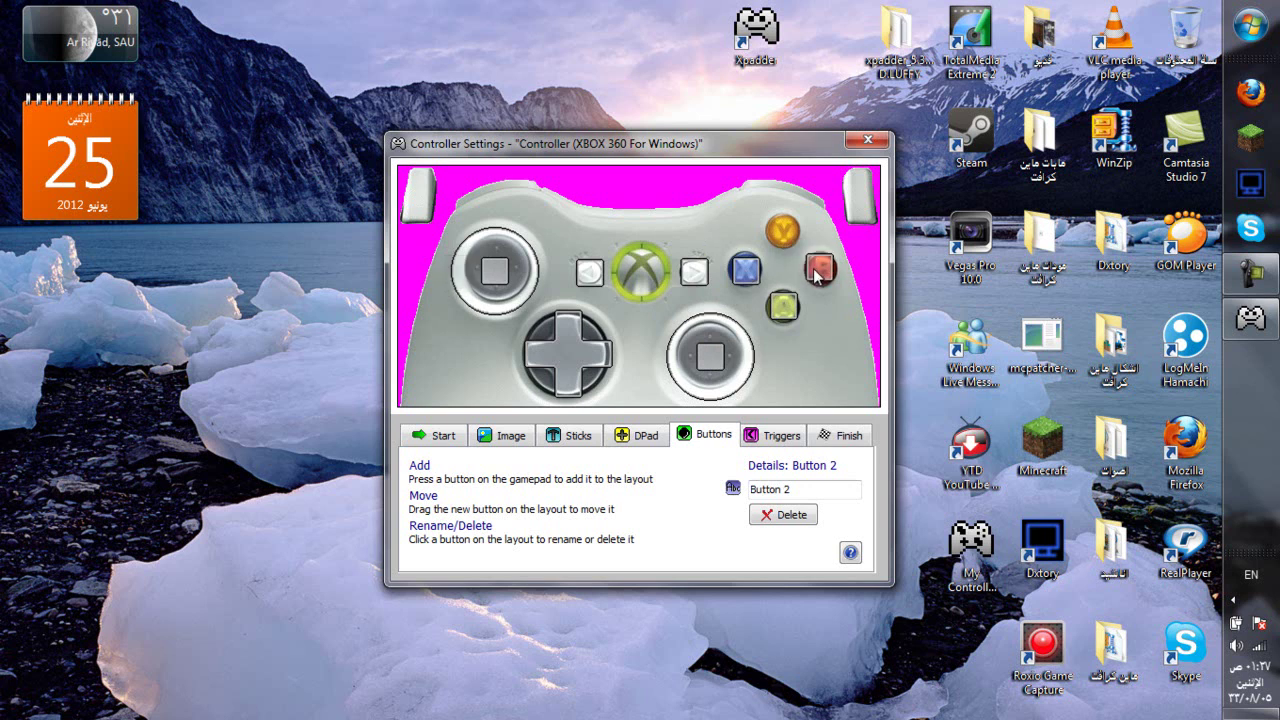
{"action": "left_click_drag", "start_coordinate": [519, 272], "coordinate": [791, 232]}
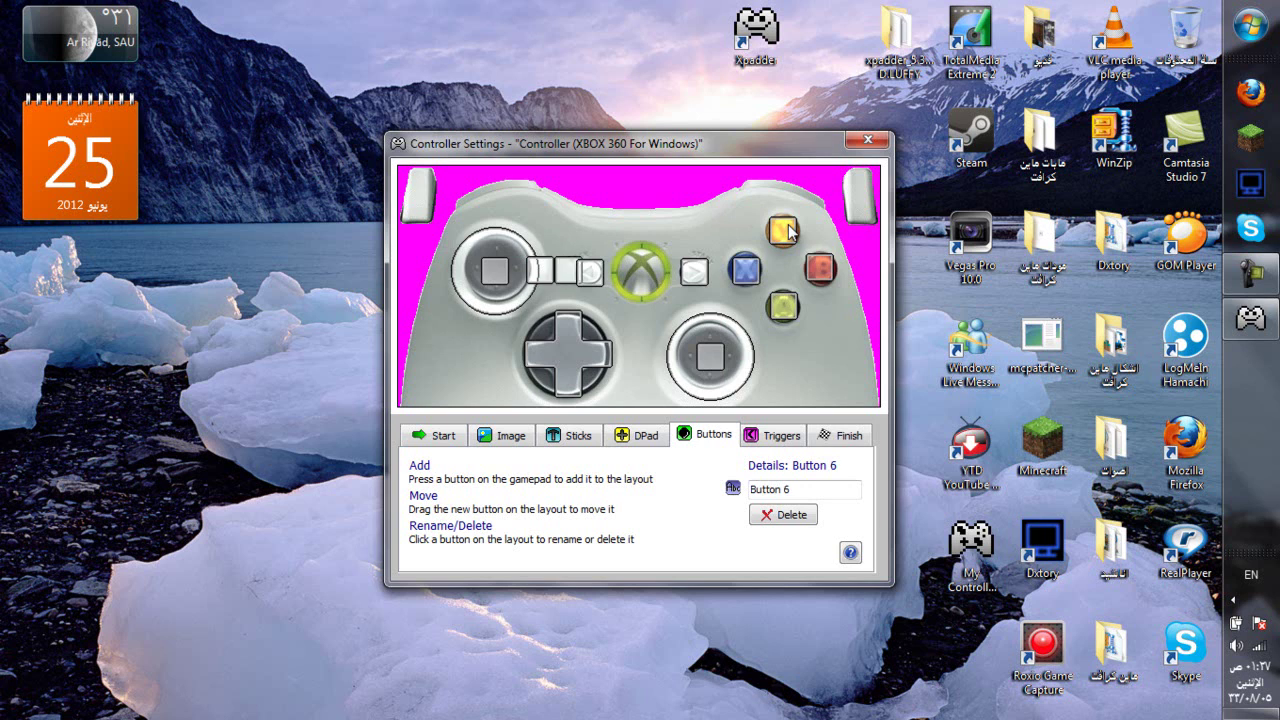
{"action": "left_click_drag", "start_coordinate": [567, 271], "coordinate": [784, 185]}
{"action": "left_click_drag", "start_coordinate": [548, 273], "coordinate": [507, 190]}
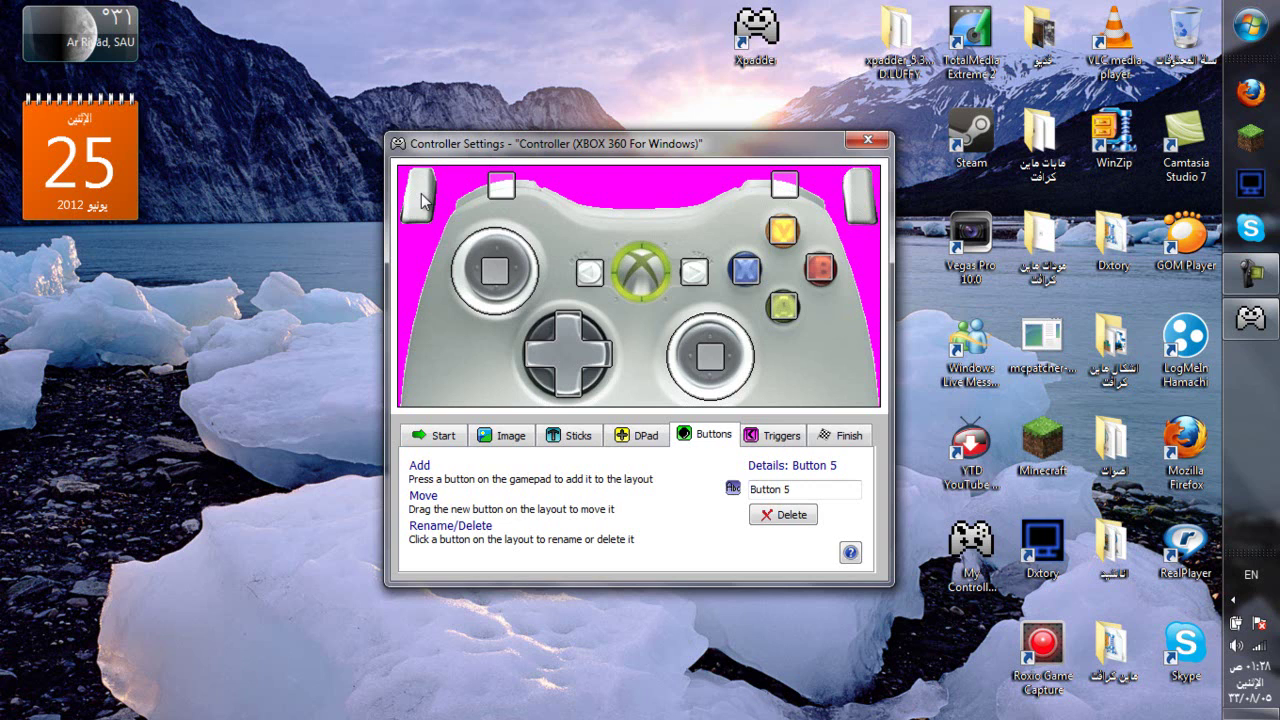
Step: Enable the analog triggers as Trigger Left on Axis RX- and Trigger Right on Axis RX+, and finish the controller settings
{"action": "left_click", "coordinate": [779, 434]}
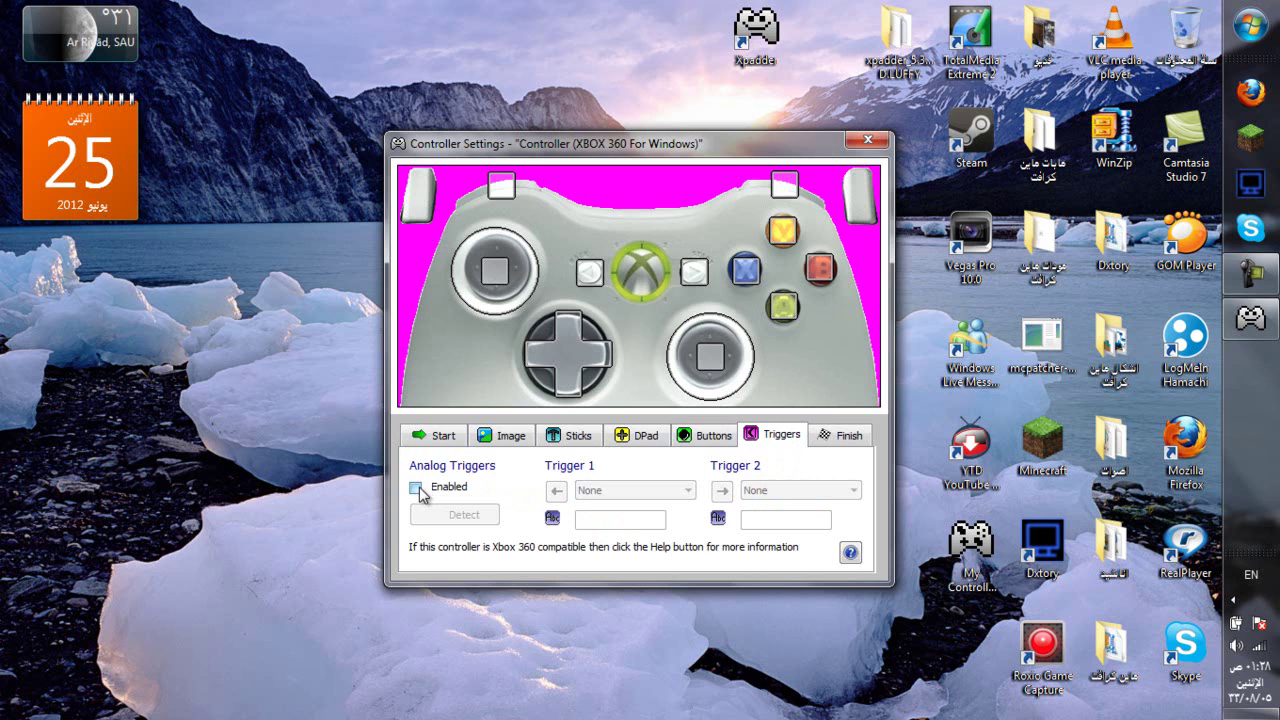
{"action": "left_click", "coordinate": [416, 489]}
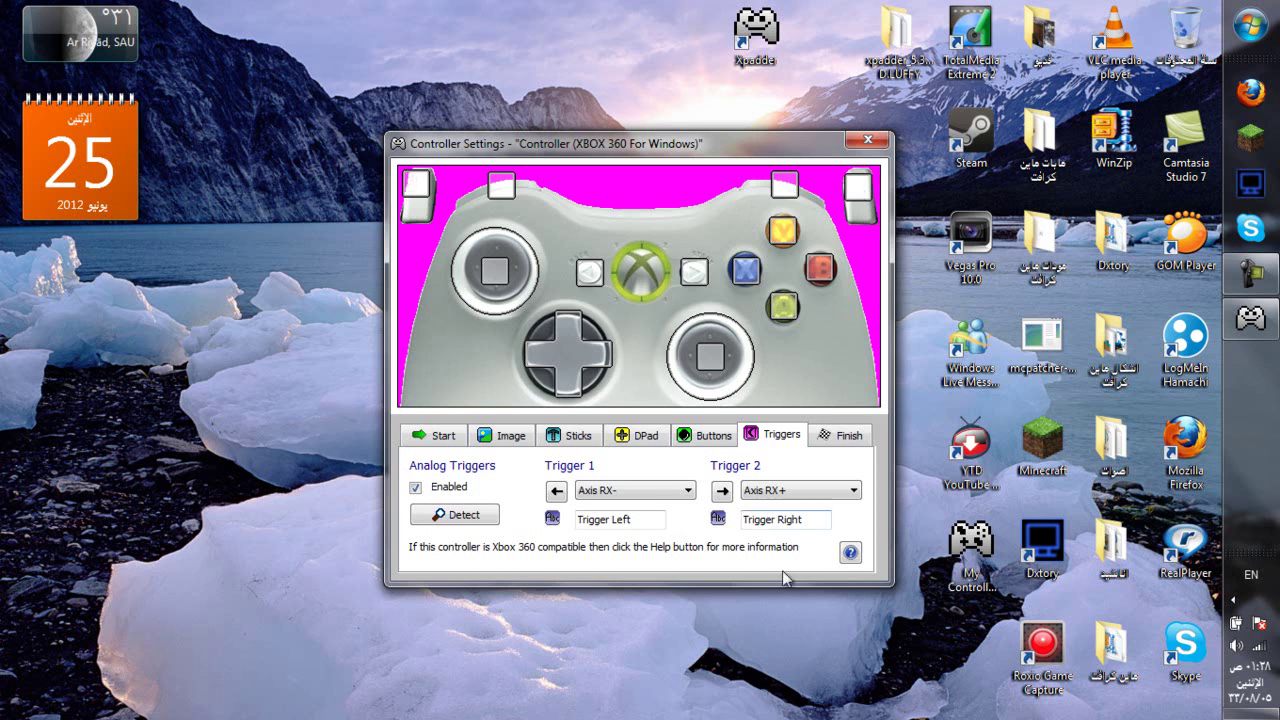
{"action": "left_click", "coordinate": [843, 438]}
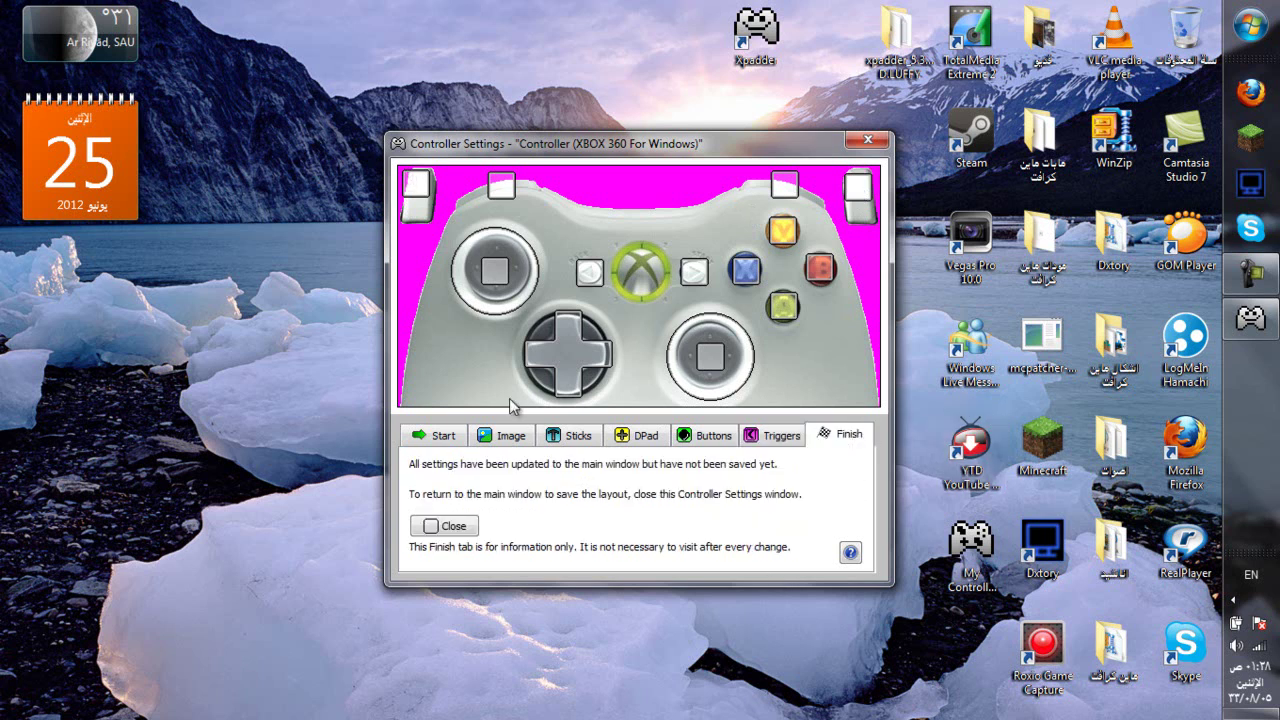
{"action": "left_click", "coordinate": [447, 527]}
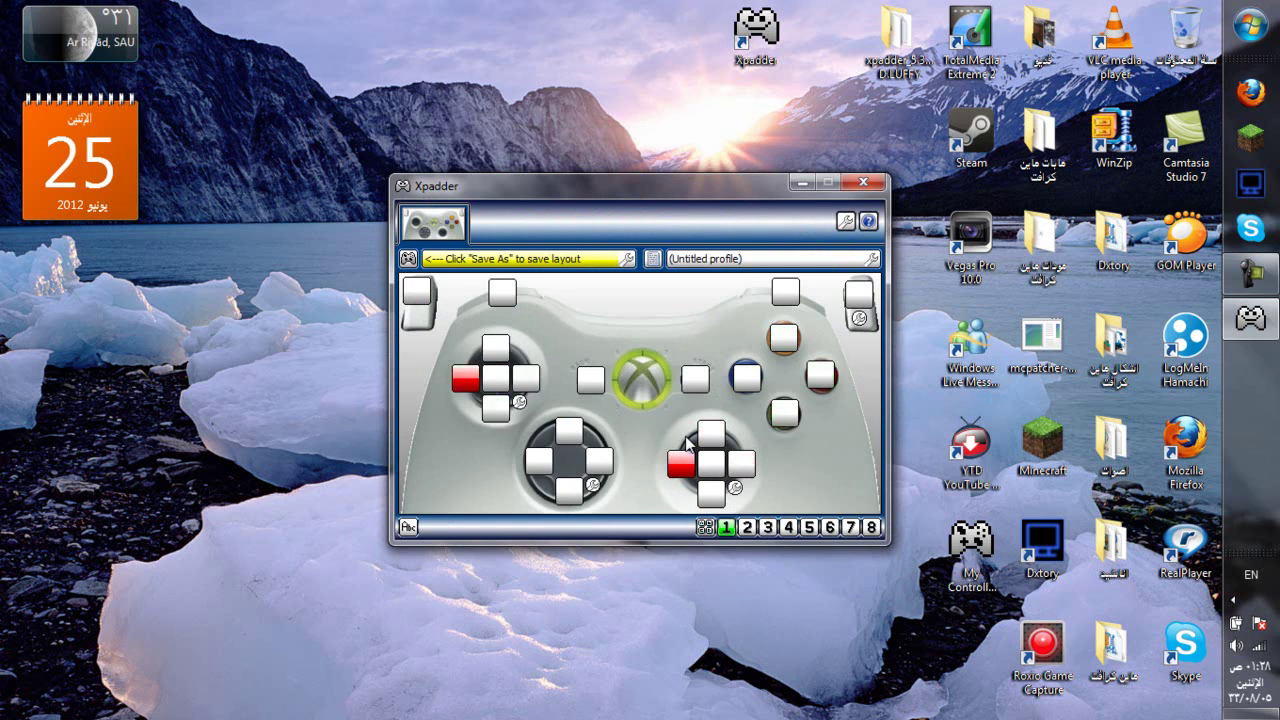
Step: Assign the Mouse - Normal preset to the right stick in the untitled profile
{"action": "left_click", "coordinate": [736, 488]}
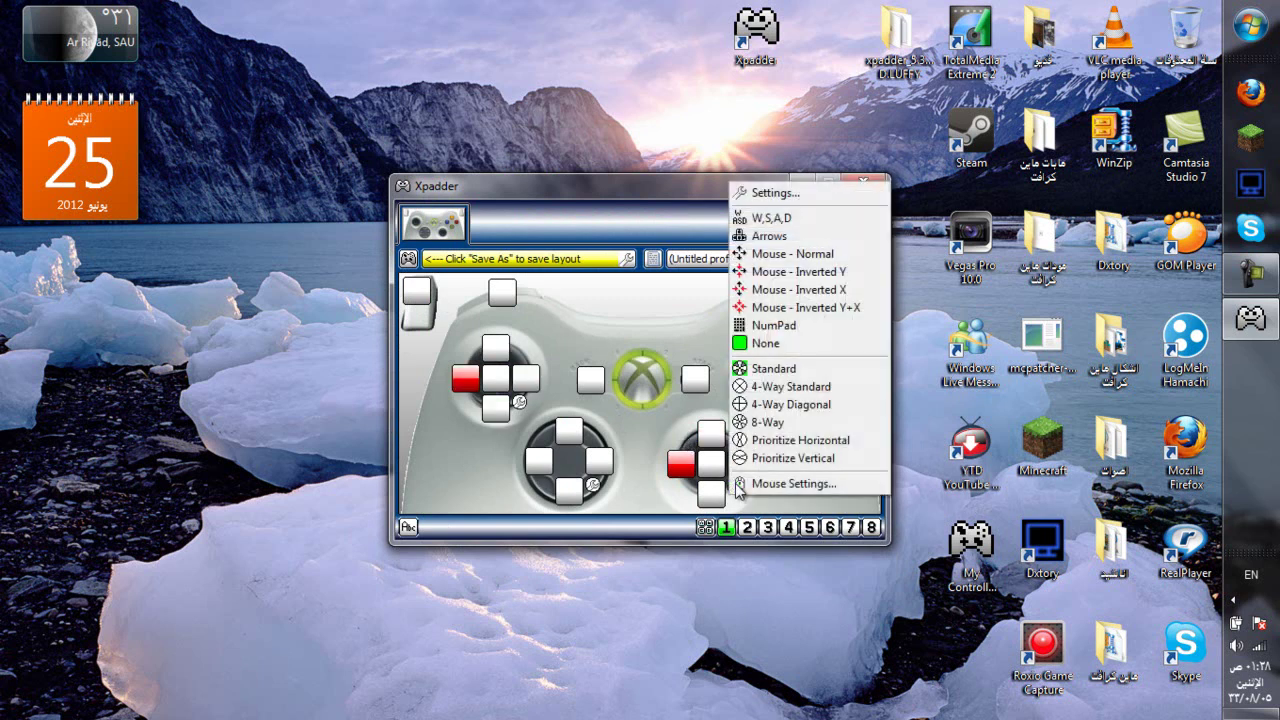
{"action": "left_click", "coordinate": [781, 255]}
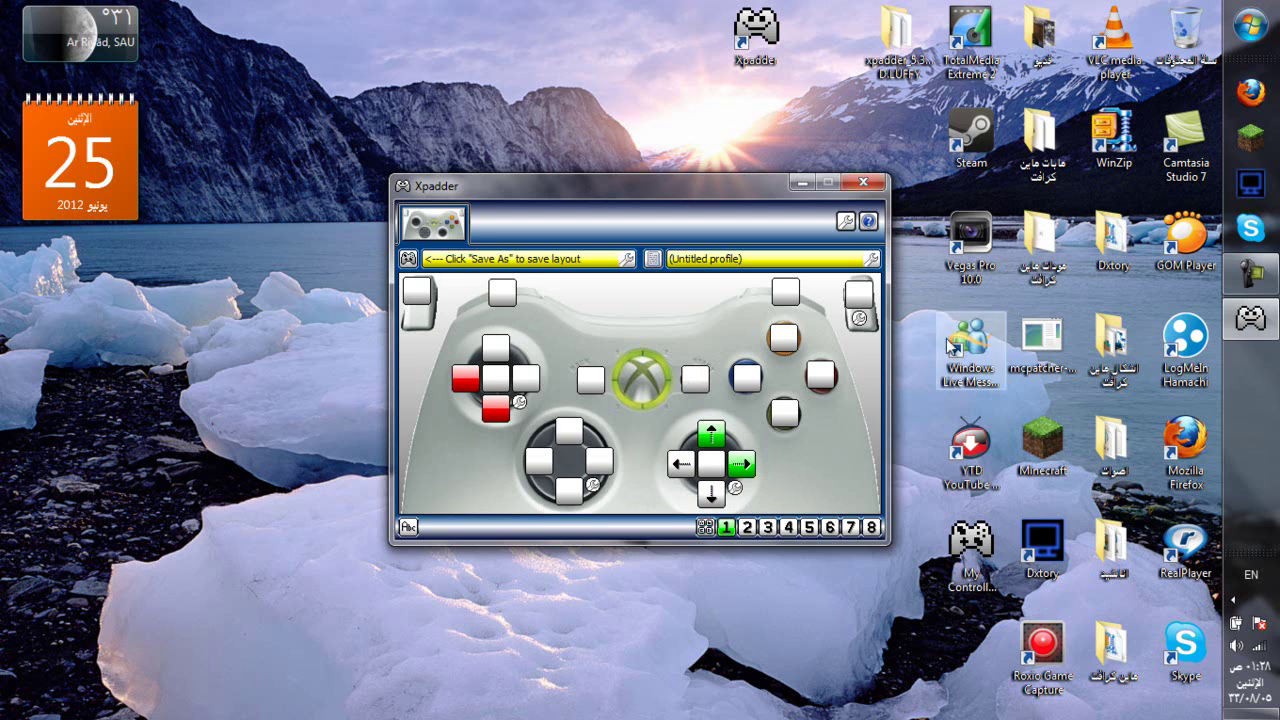
Step: Assign the W,S,A,D preset to the left stick and Esc to the Start button
{"action": "left_click", "coordinate": [519, 403]}
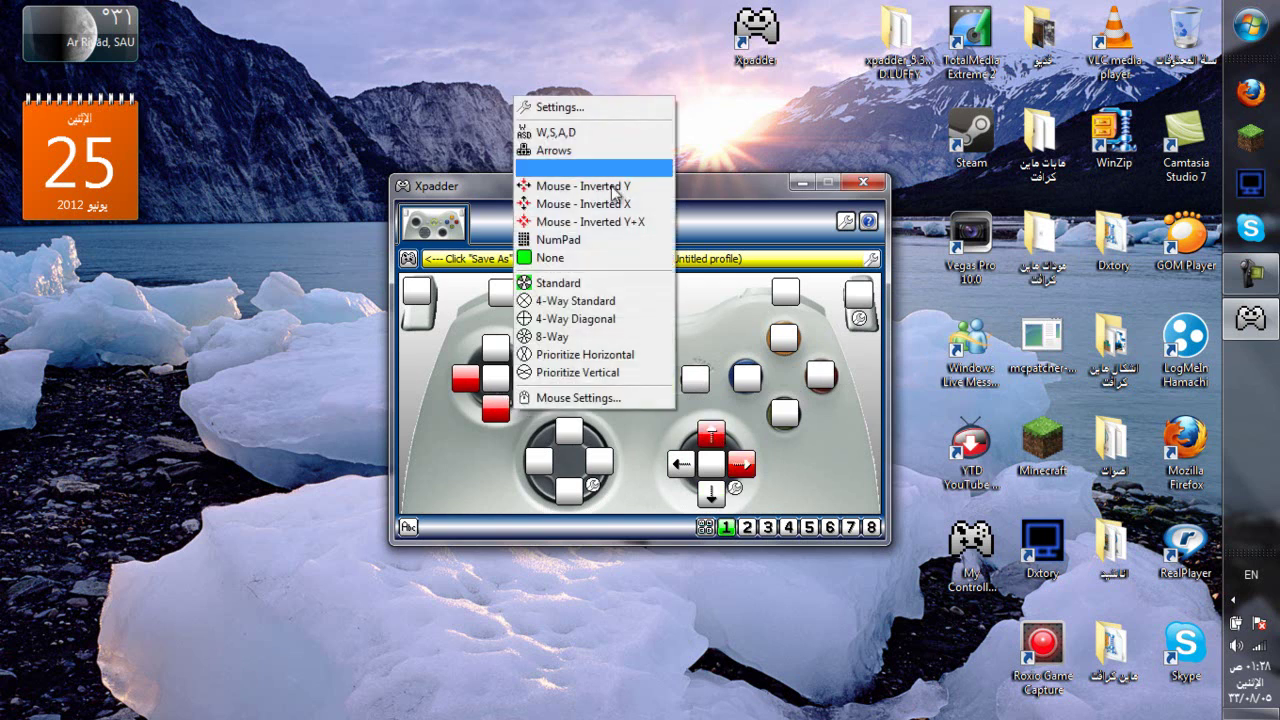
{"action": "left_click", "coordinate": [596, 127]}
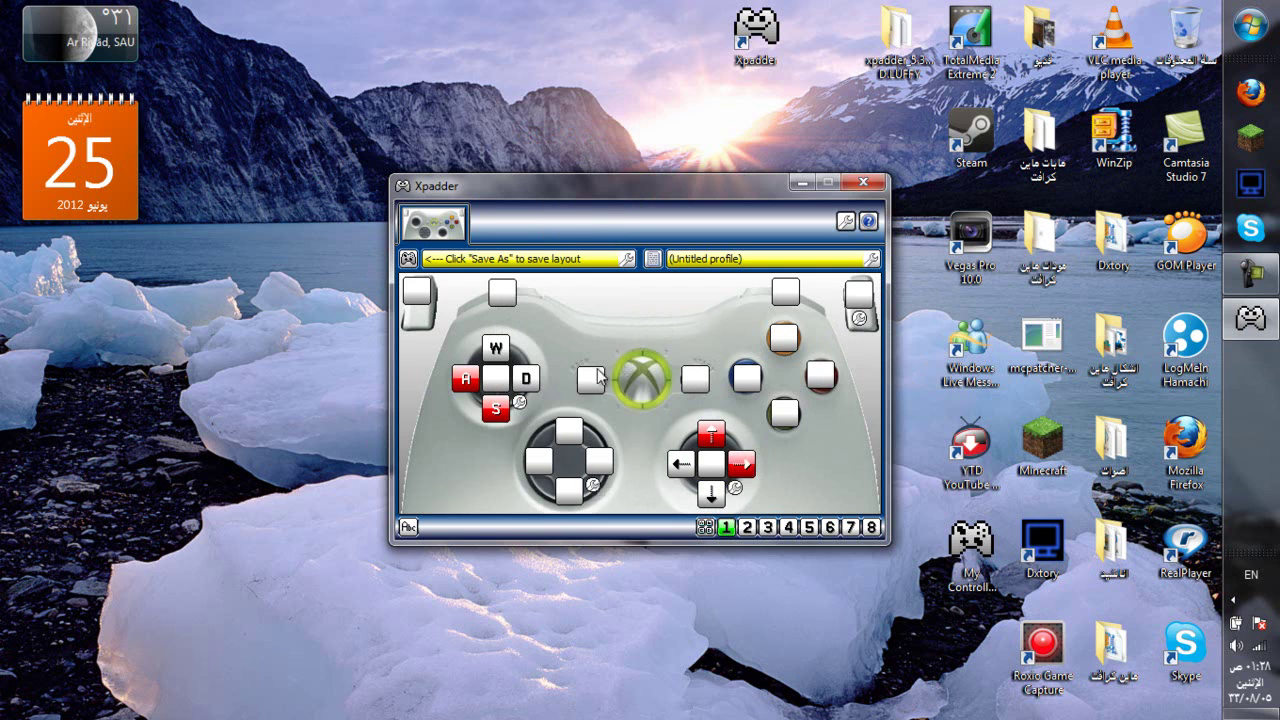
{"action": "left_click", "coordinate": [695, 379]}
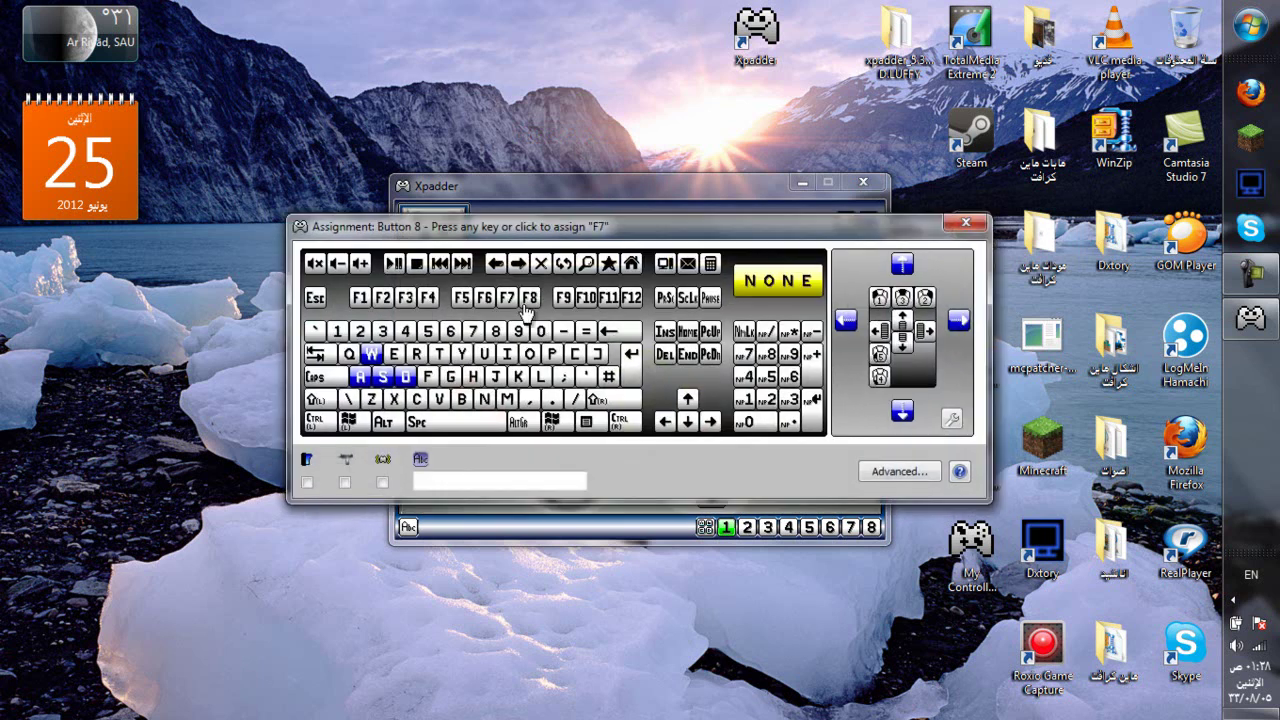
{"action": "left_click", "coordinate": [315, 297]}
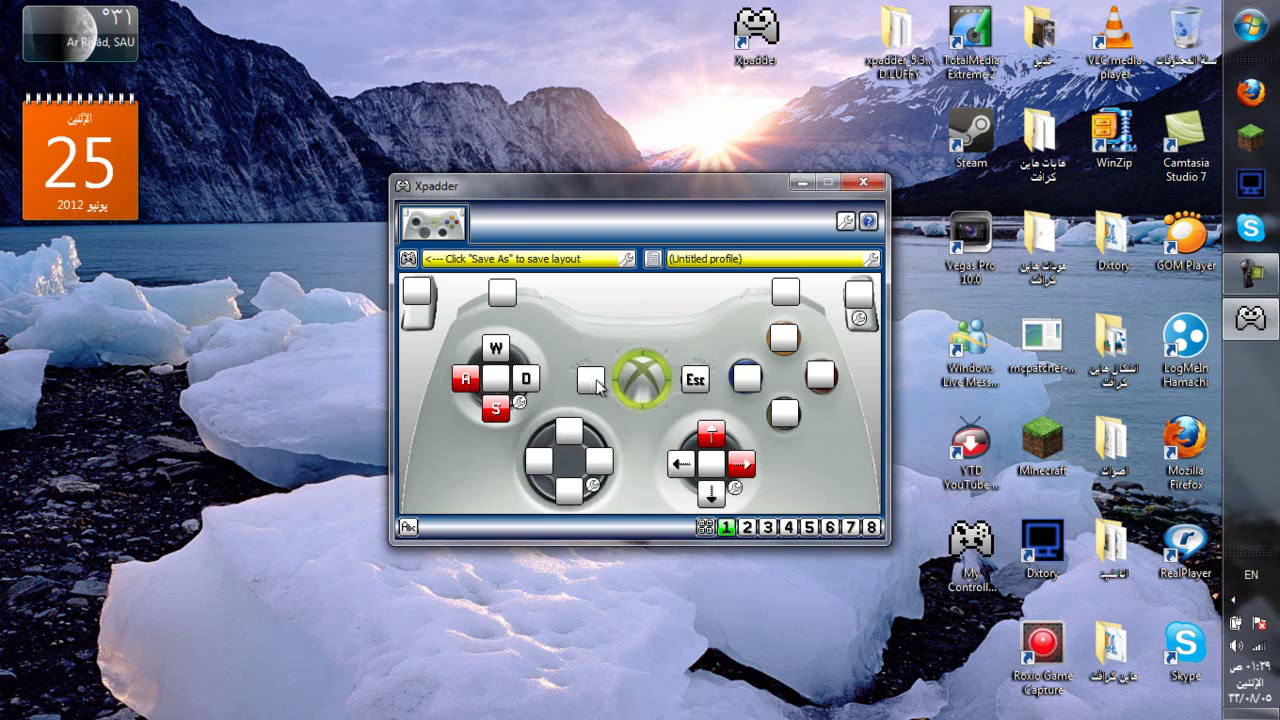
Step: Leave the Back button set to None and assign Left Shift to the X button
{"action": "left_click", "coordinate": [592, 381]}
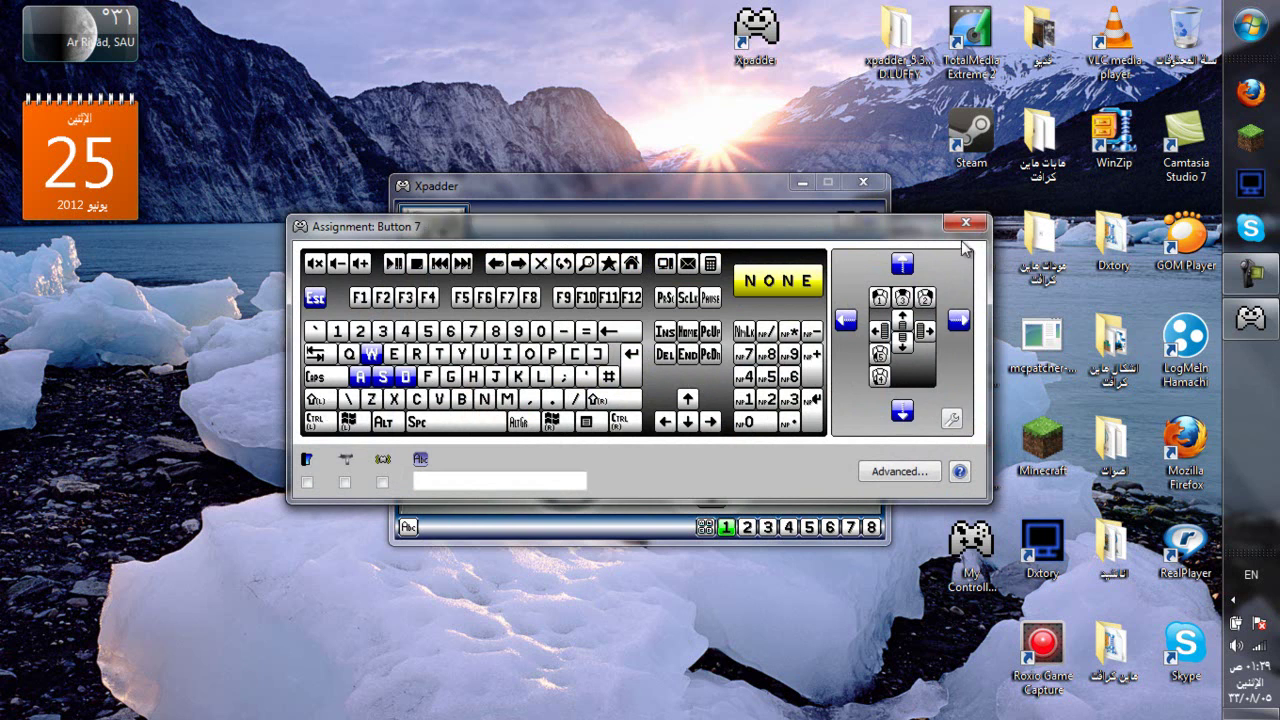
{"action": "left_click", "coordinate": [781, 283]}
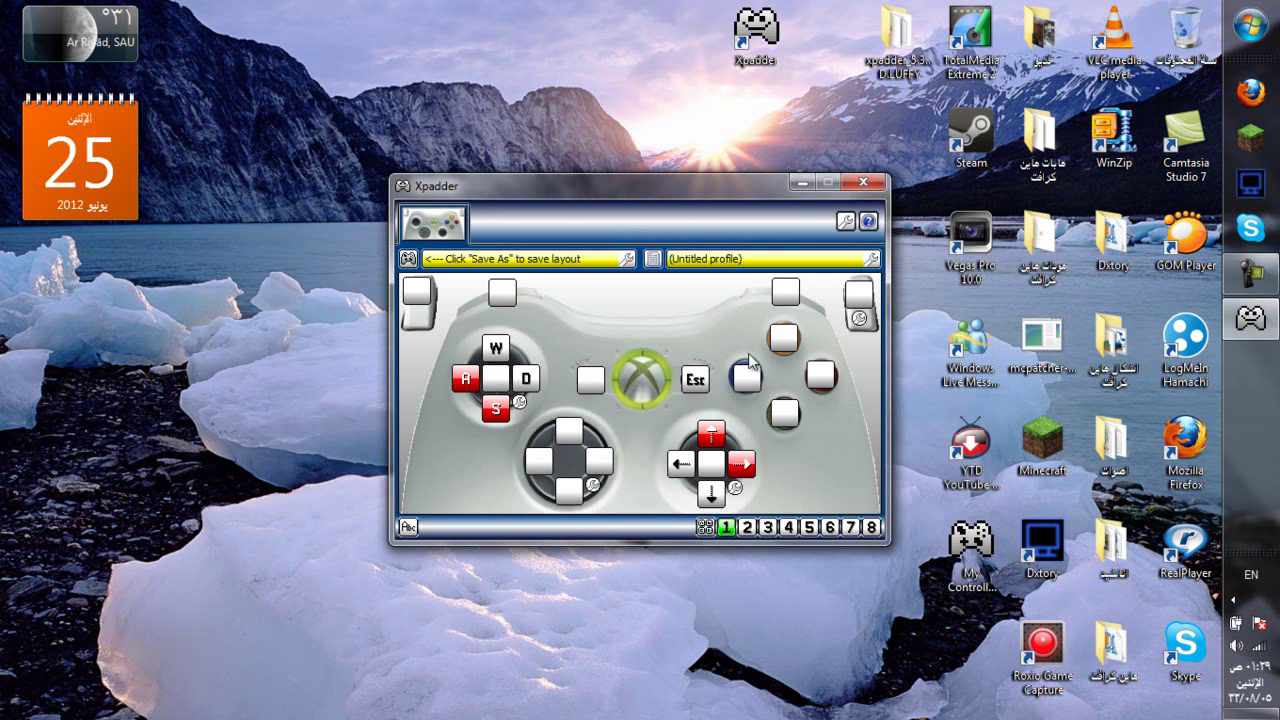
{"action": "left_click", "coordinate": [747, 377]}
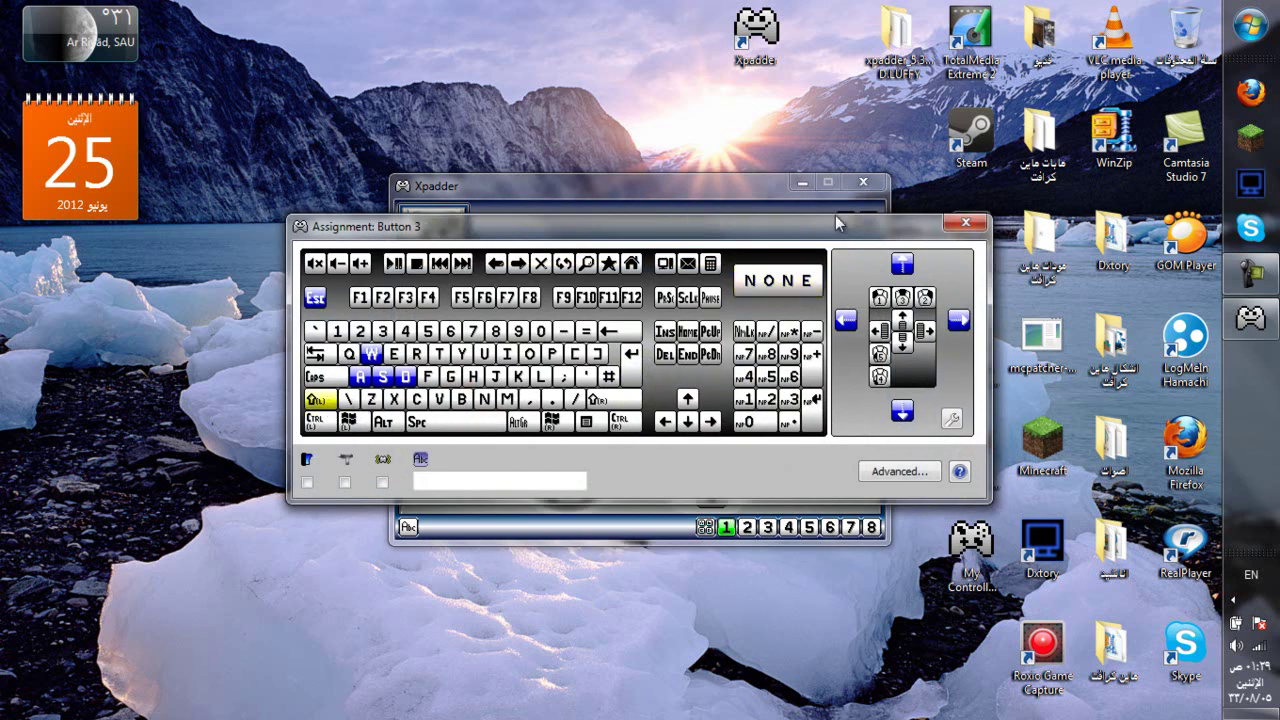
{"action": "left_click", "coordinate": [962, 222]}
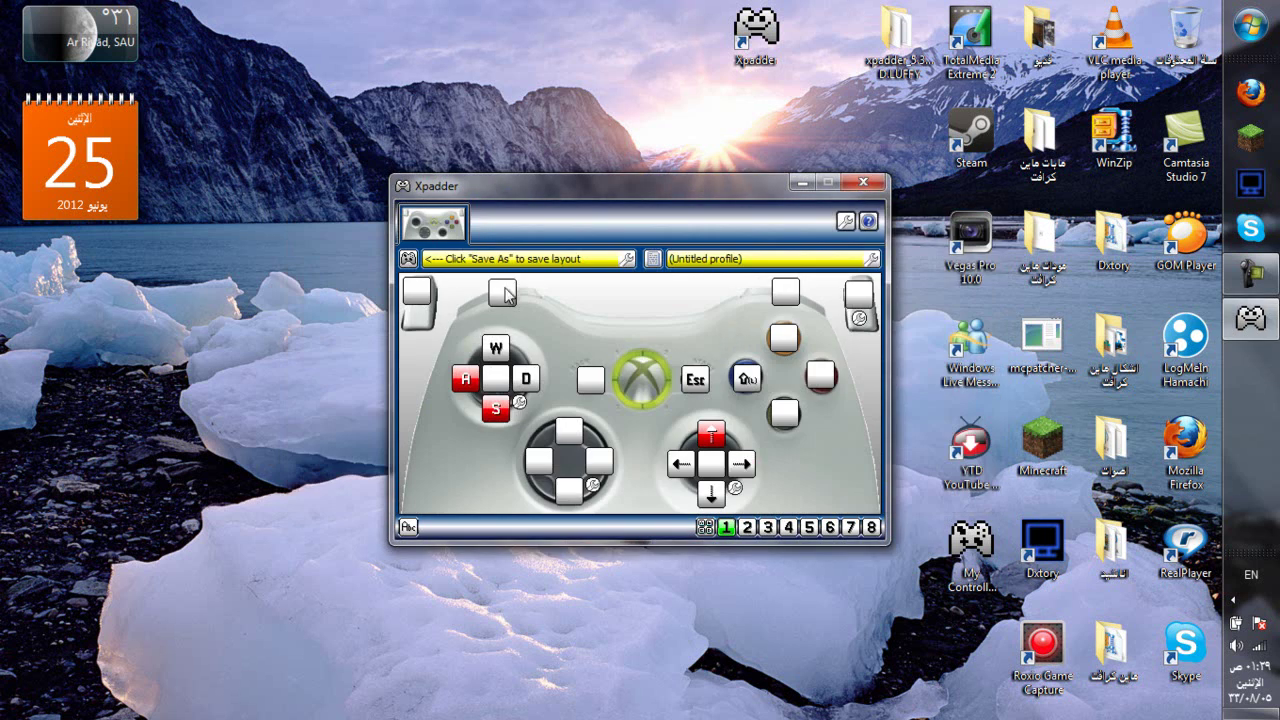
Step: Assign Right Mouse Button (2) to the left trigger and the left mouse button to the right trigger
{"action": "left_click", "coordinate": [419, 294]}
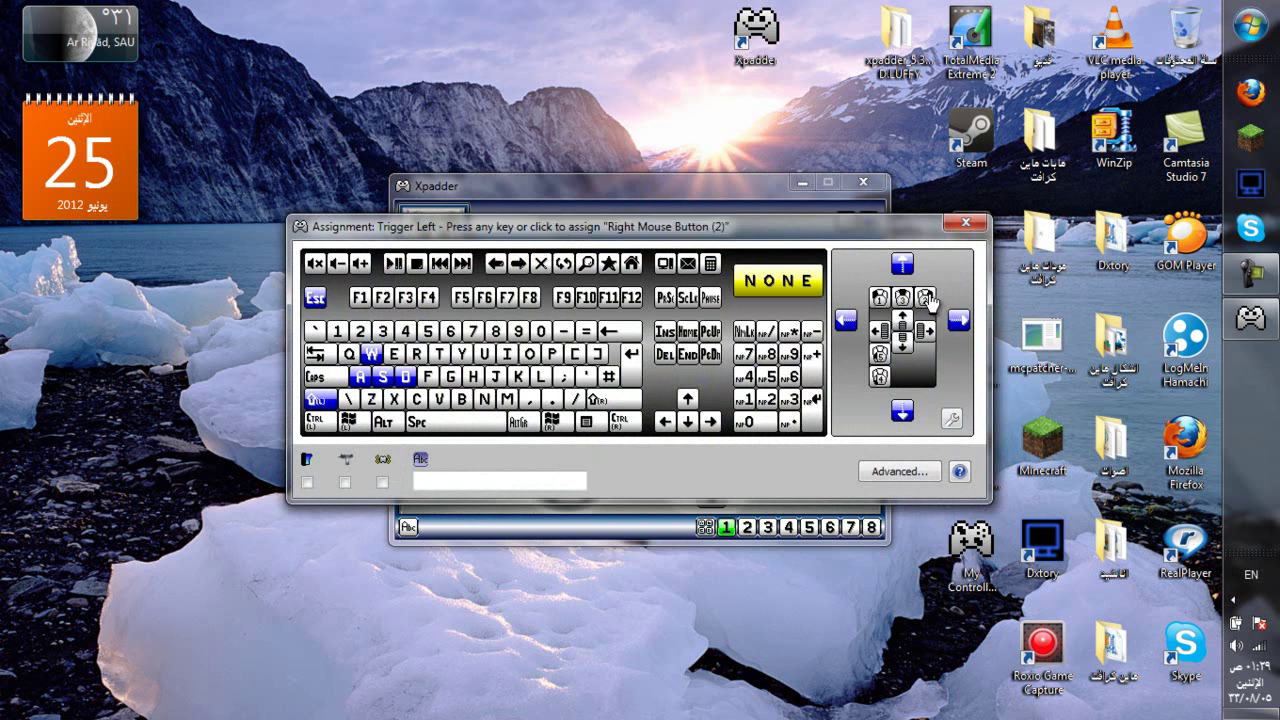
{"action": "left_click", "coordinate": [927, 298]}
{"action": "left_click", "coordinate": [861, 296]}
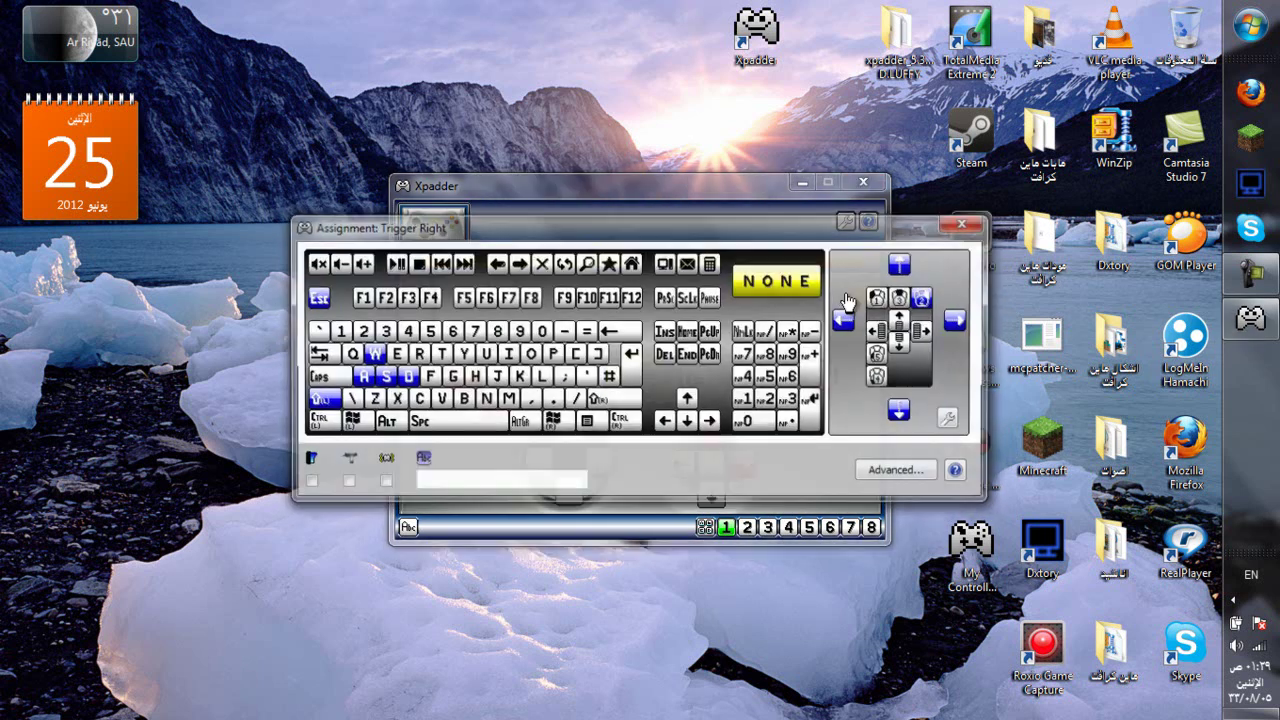
{"action": "left_click", "coordinate": [877, 297]}
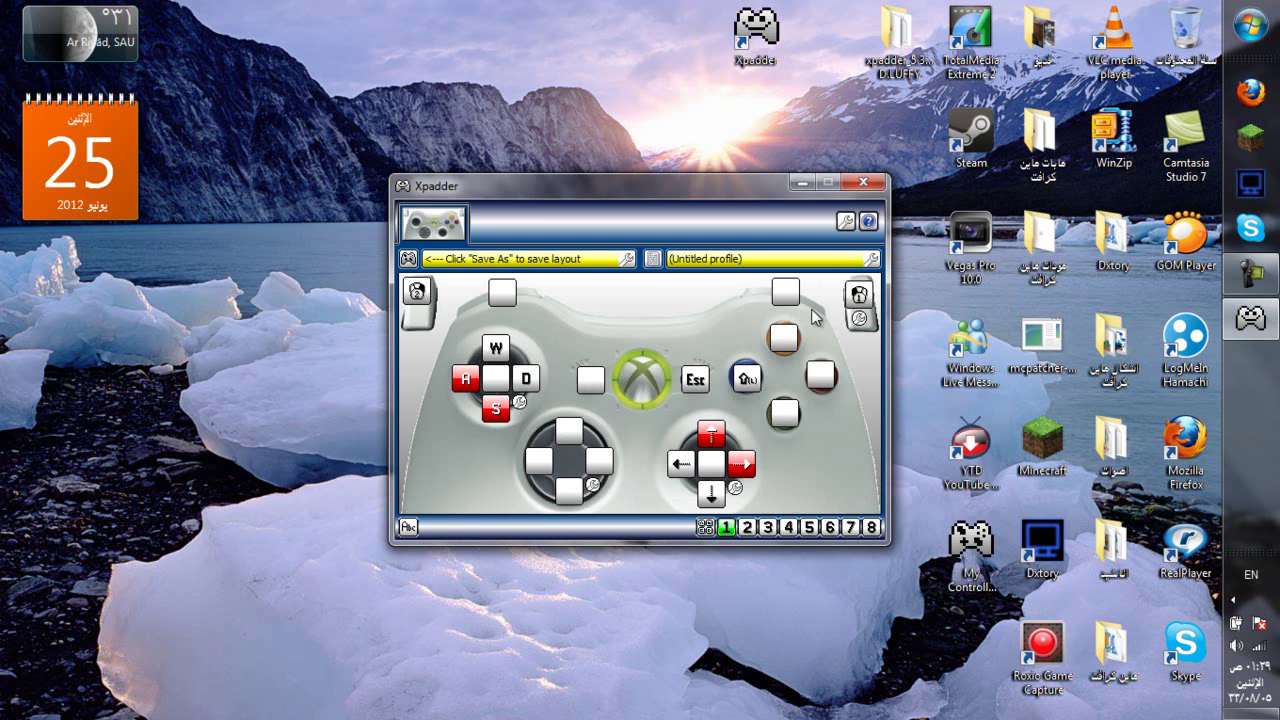
Step: Assign Q to the B button, Space to the A button and E to the Y button
{"action": "left_click", "coordinate": [815, 380]}
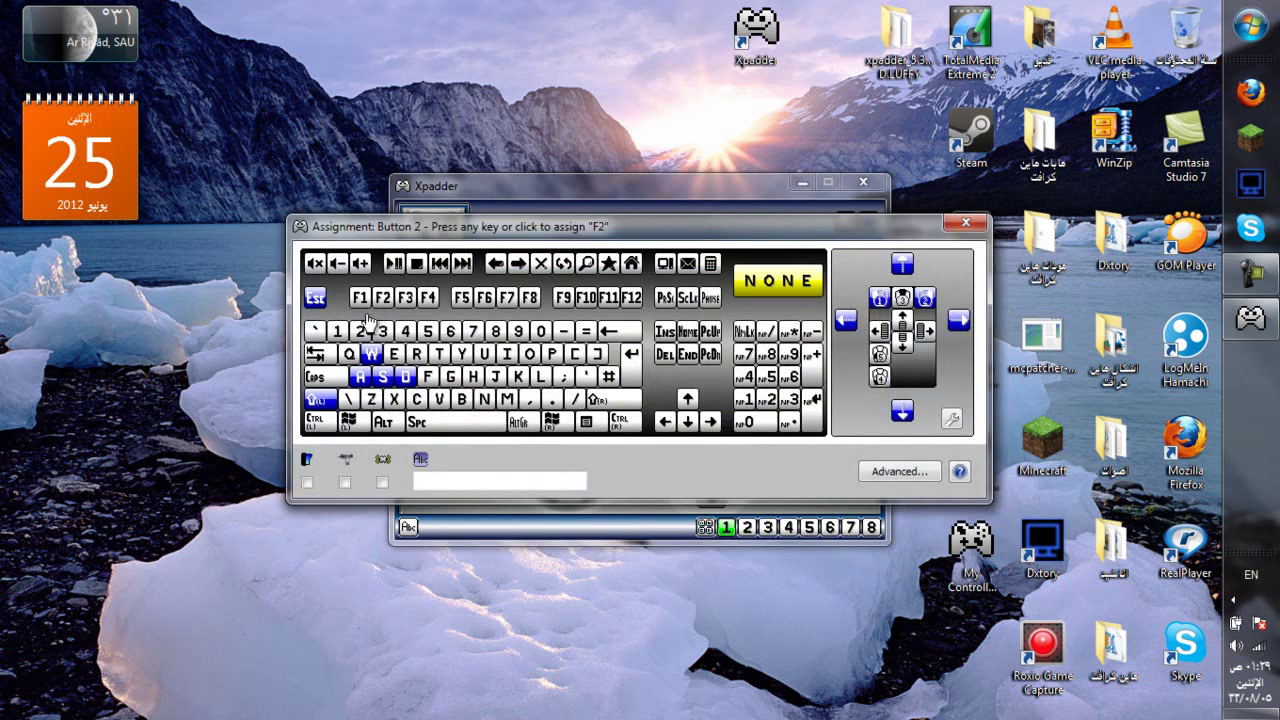
{"action": "left_click", "coordinate": [348, 354]}
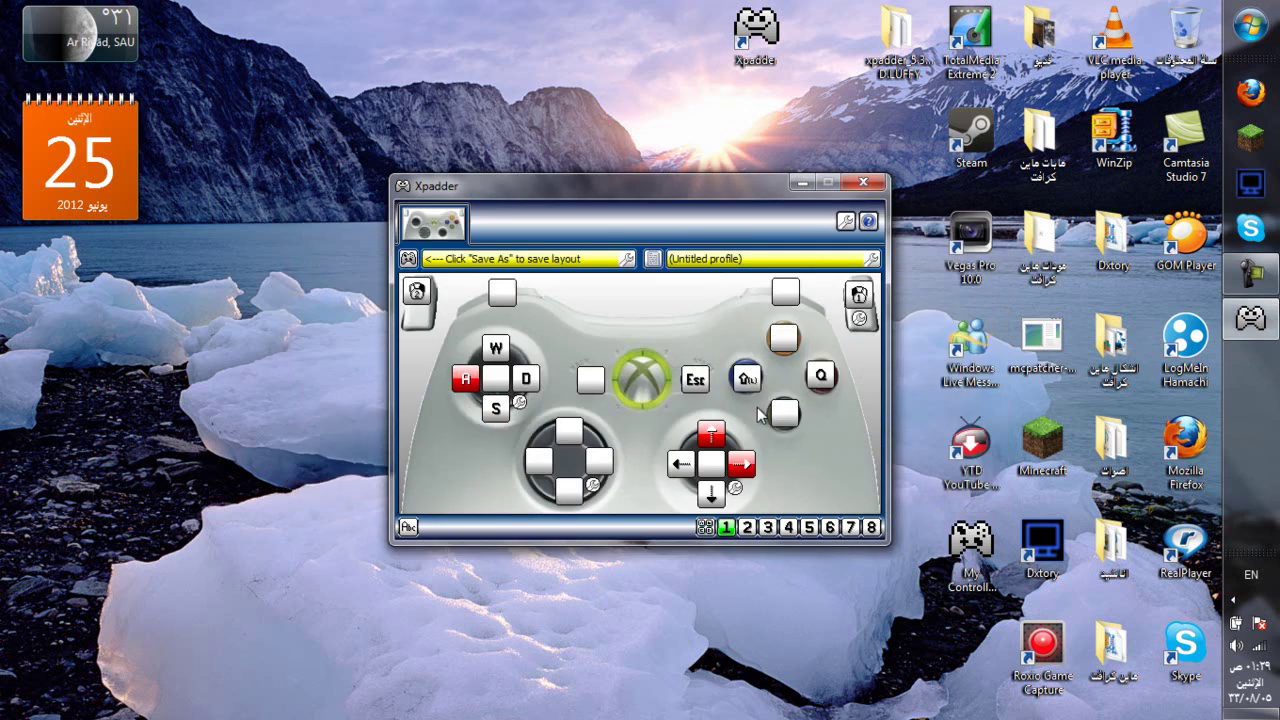
{"action": "left_click", "coordinate": [787, 420]}
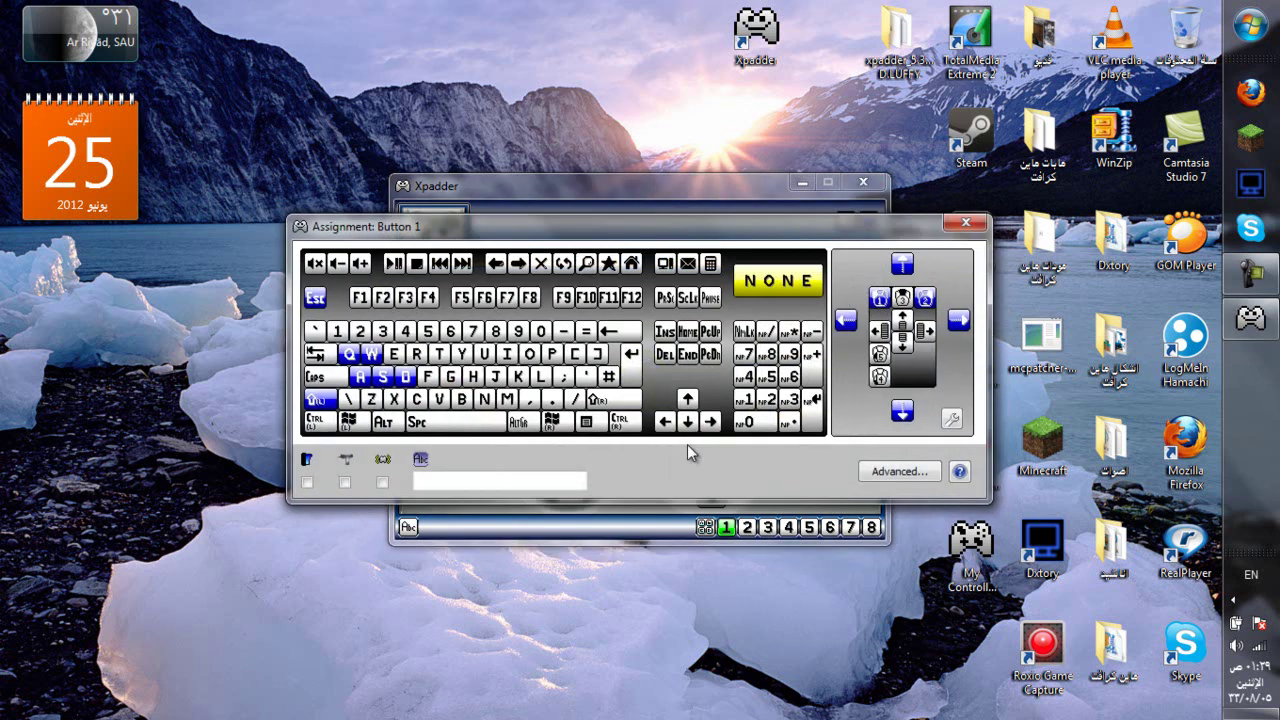
{"action": "left_click", "coordinate": [471, 423]}
{"action": "left_click", "coordinate": [786, 341]}
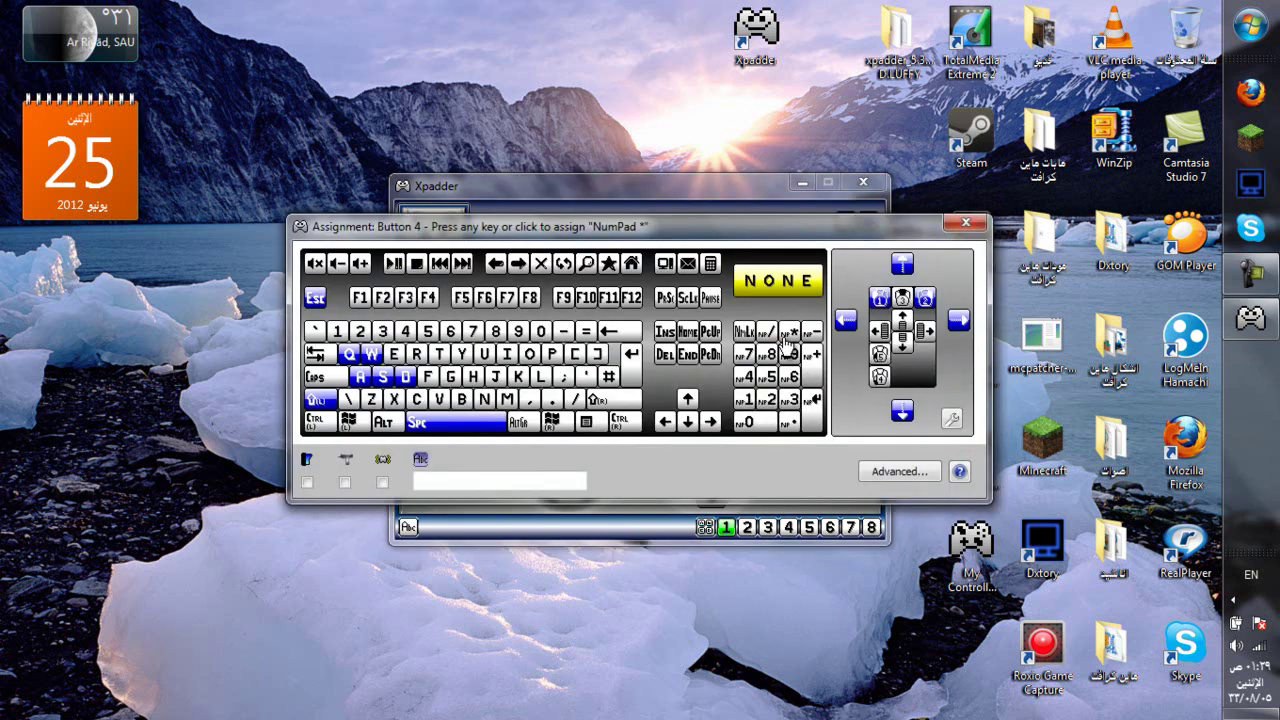
{"action": "left_click", "coordinate": [395, 356]}
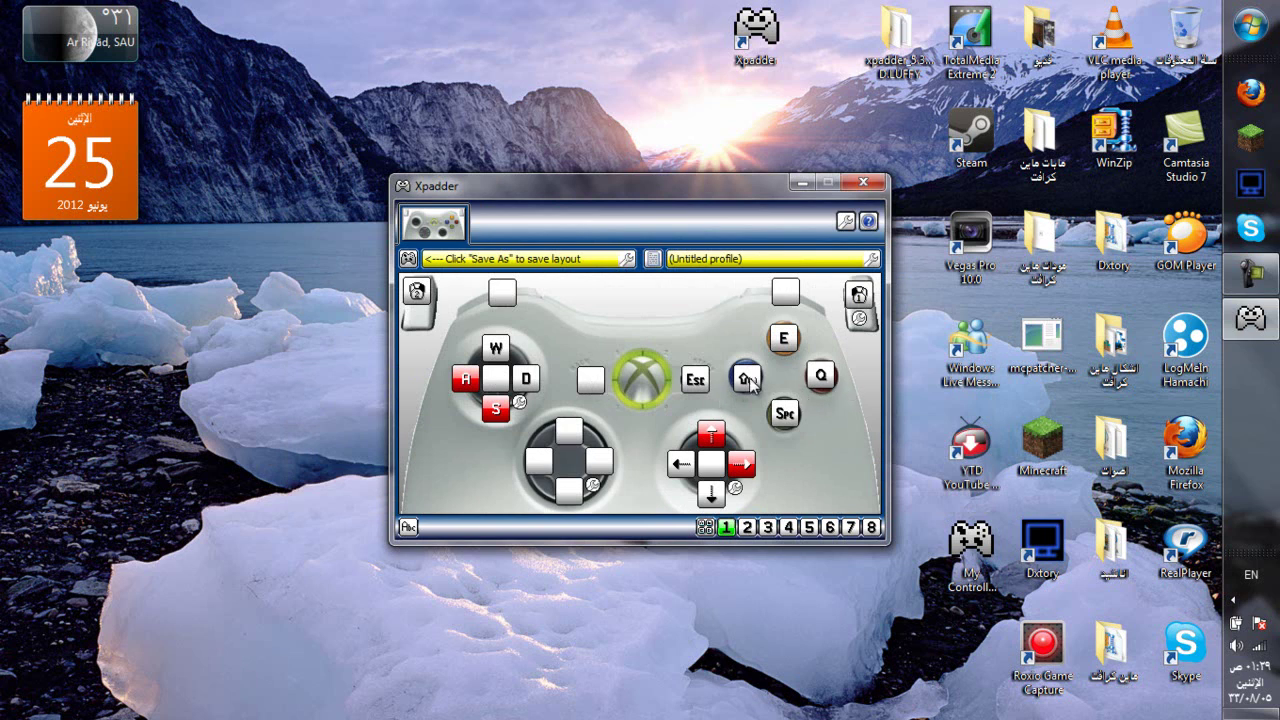
{"action": "left_click", "coordinate": [789, 292]}
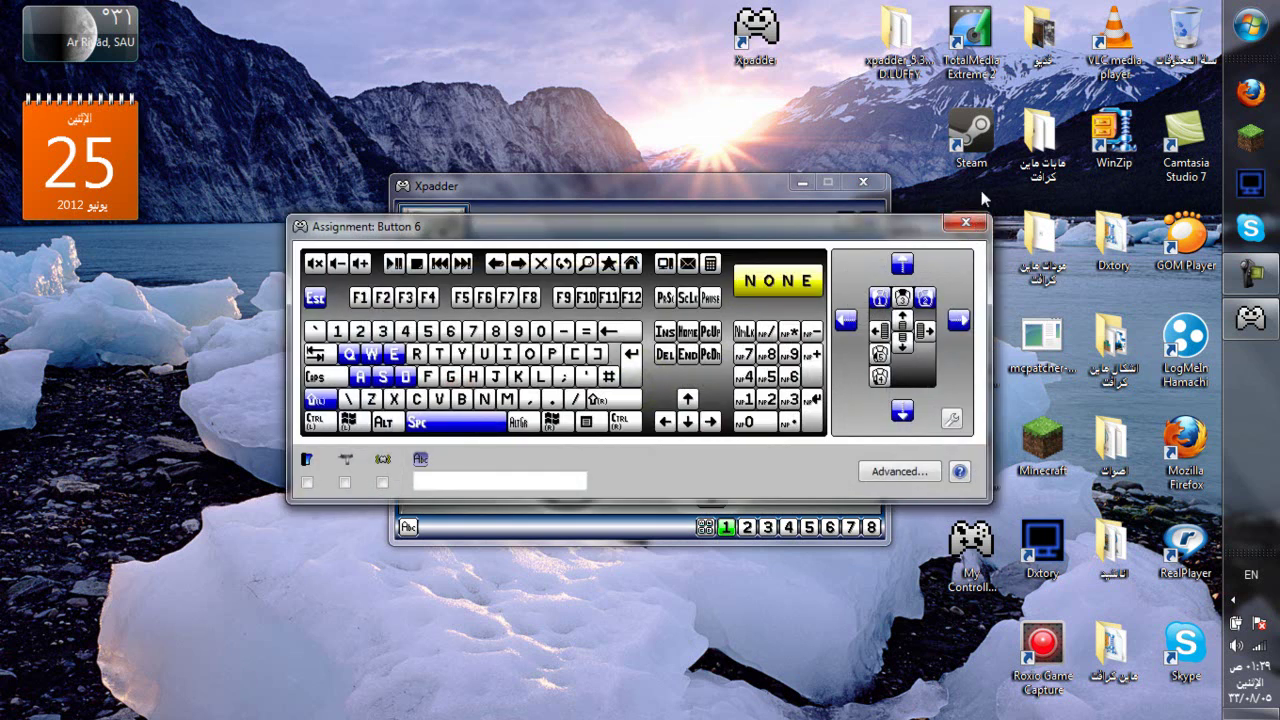
{"action": "left_click", "coordinate": [968, 223]}
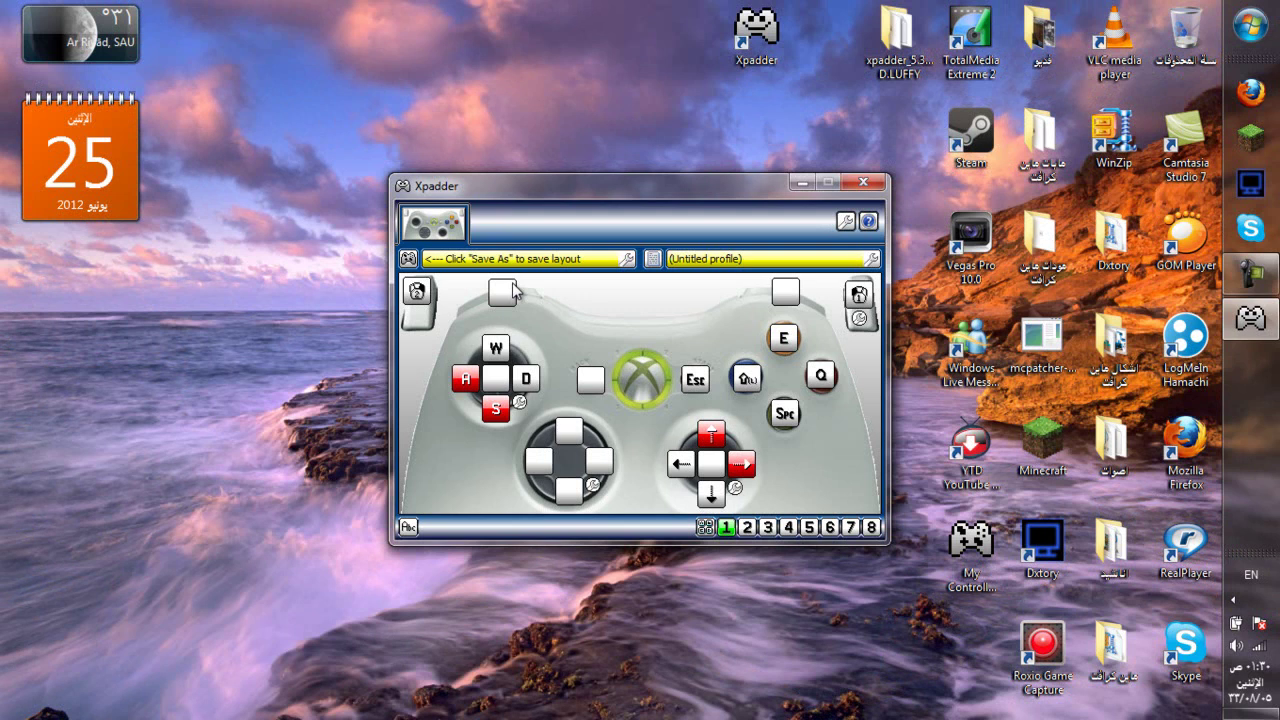
{"action": "left_click", "coordinate": [563, 430]}
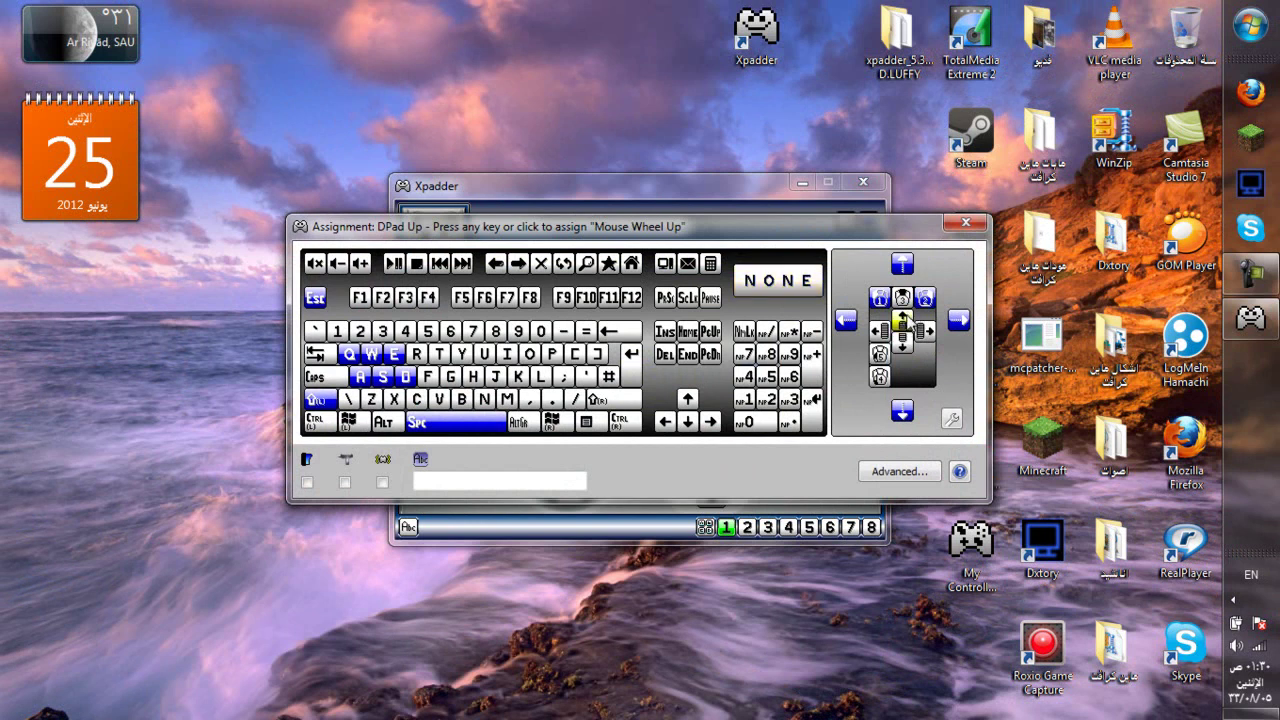
{"action": "left_click", "coordinate": [905, 318]}
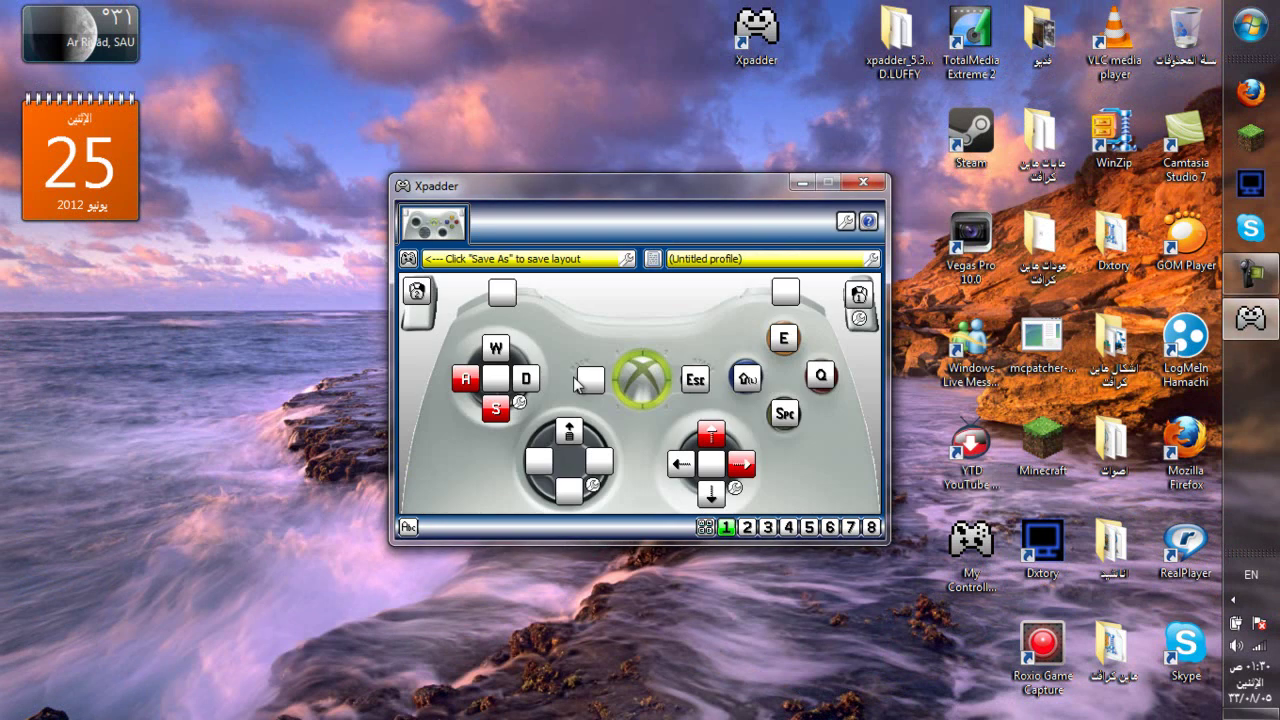
{"action": "left_click", "coordinate": [569, 433]}
{"action": "left_click", "coordinate": [772, 278]}
Step: Assign Mouse Wheel Up to the D-pad's right direction and Mouse Wheel Down to its left direction
{"action": "left_click", "coordinate": [599, 463]}
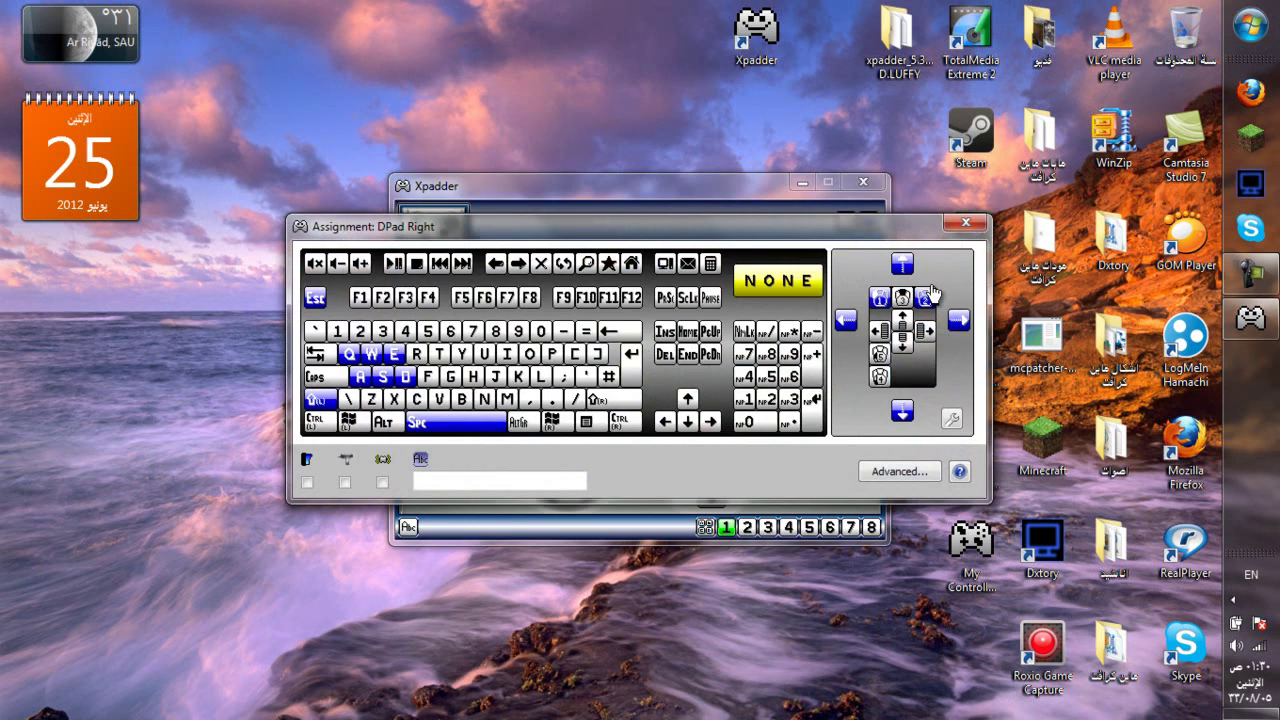
{"action": "left_click", "coordinate": [913, 325]}
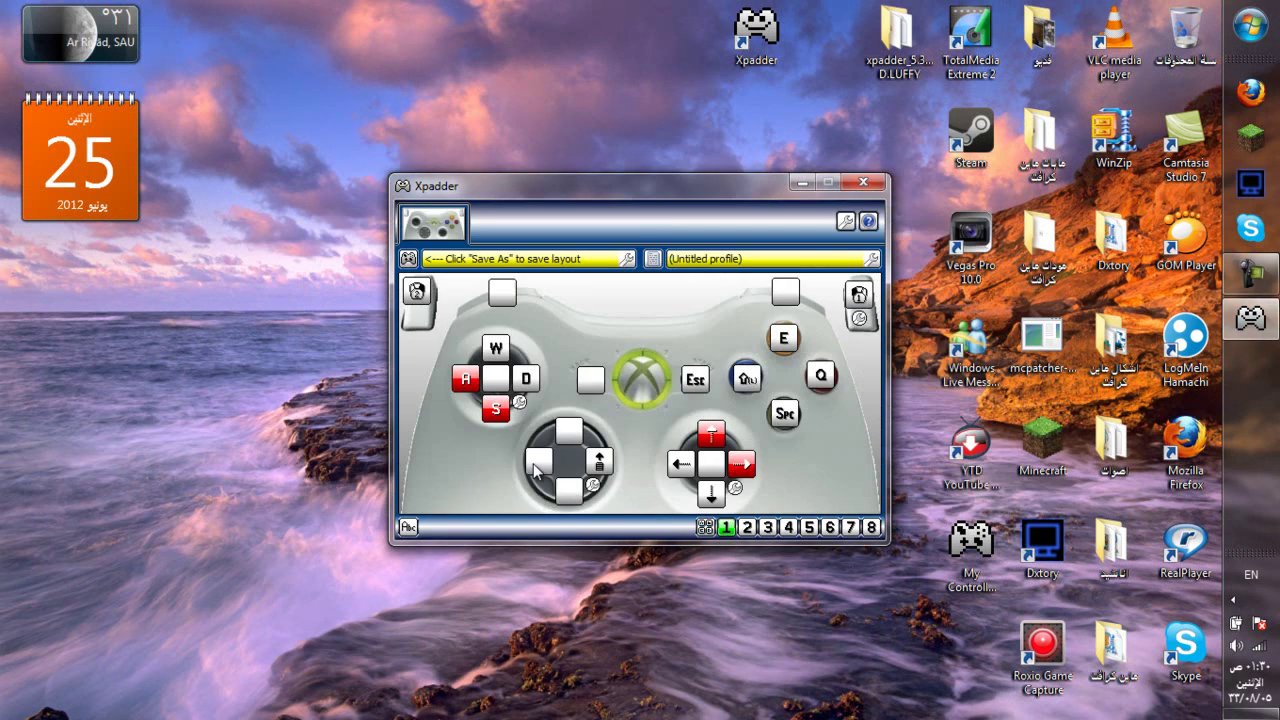
{"action": "left_click", "coordinate": [537, 462]}
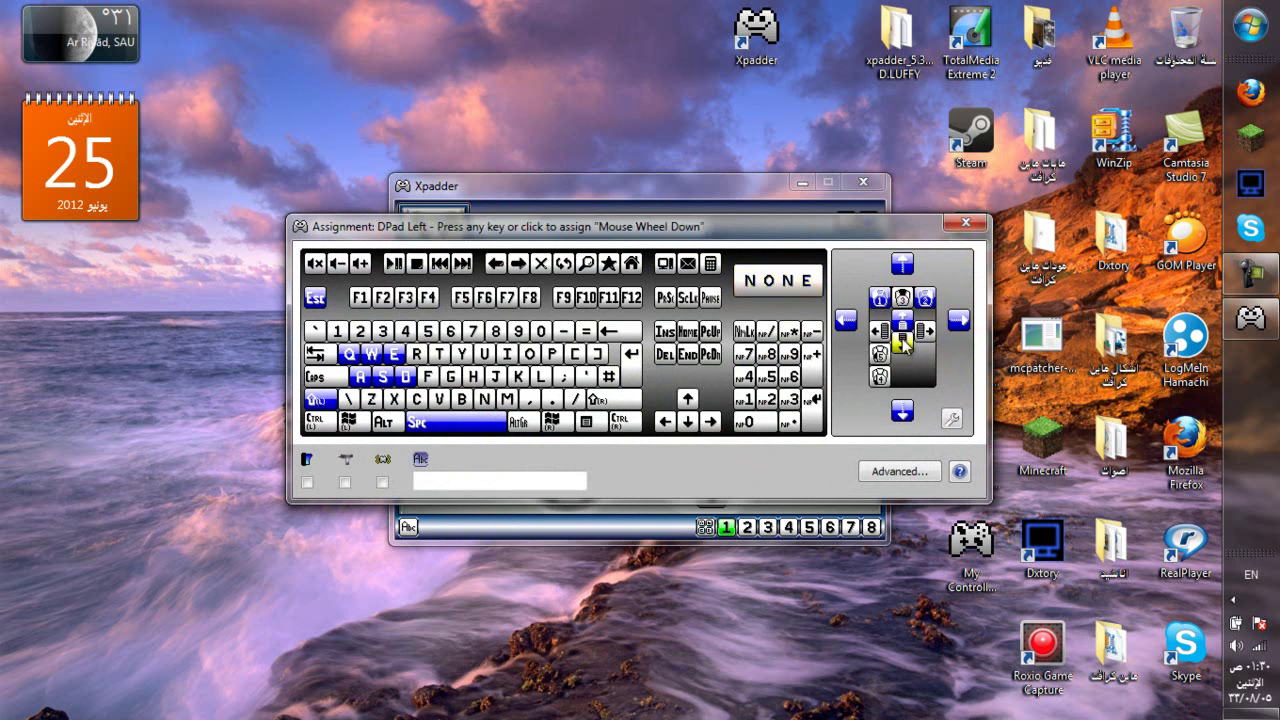
{"action": "left_click", "coordinate": [903, 342]}
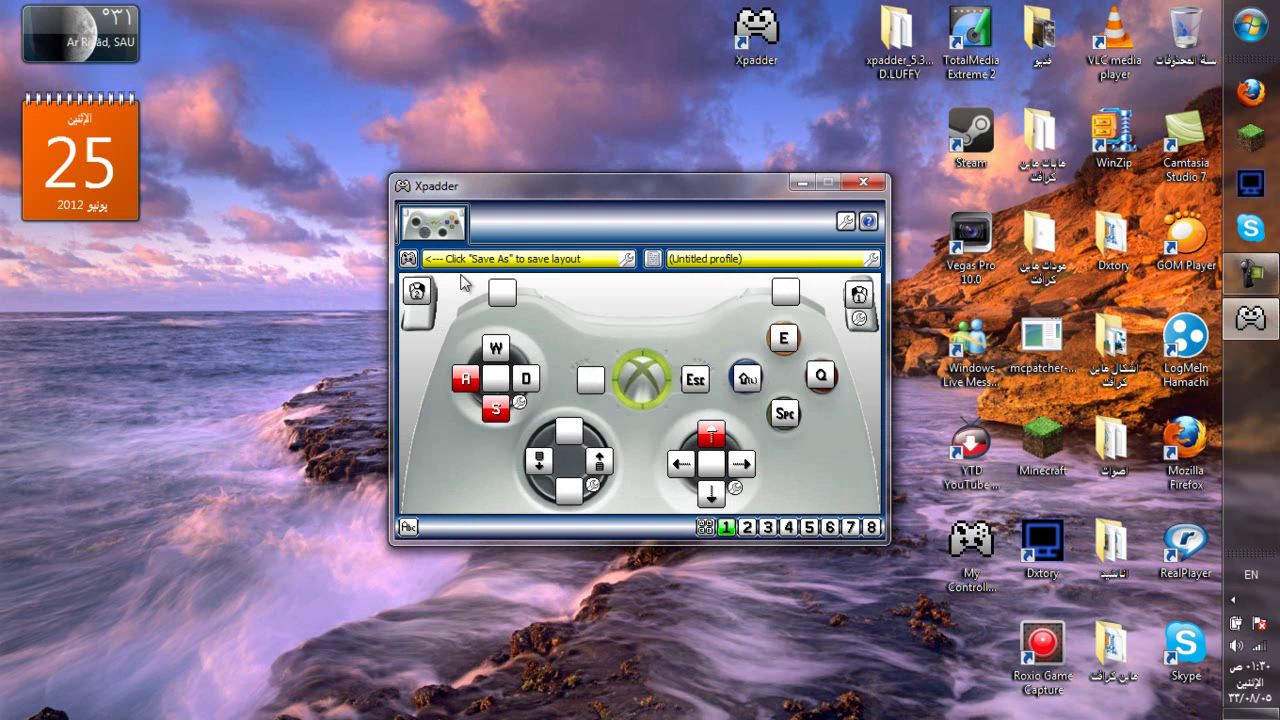
Step: Assign F5 to the right bumper (Button 6) and F3 to the left bumper (Button 5)
{"action": "left_click", "coordinate": [503, 292]}
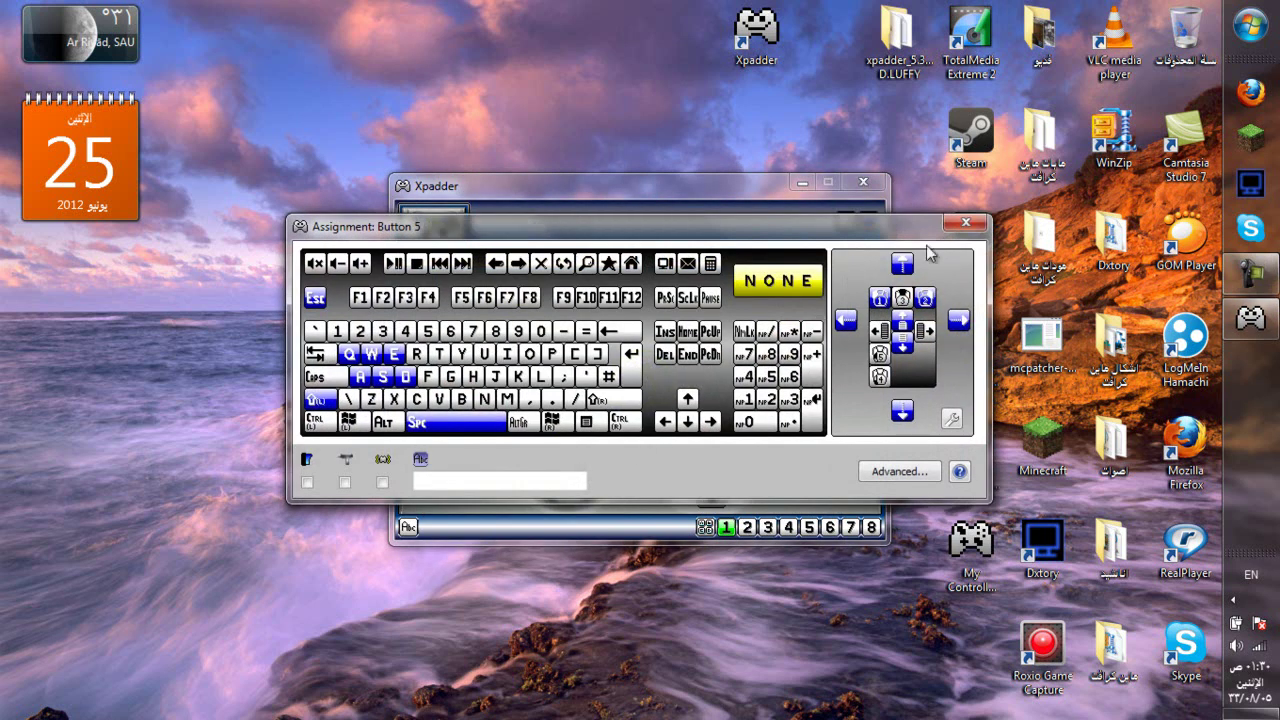
{"action": "left_click", "coordinate": [966, 222]}
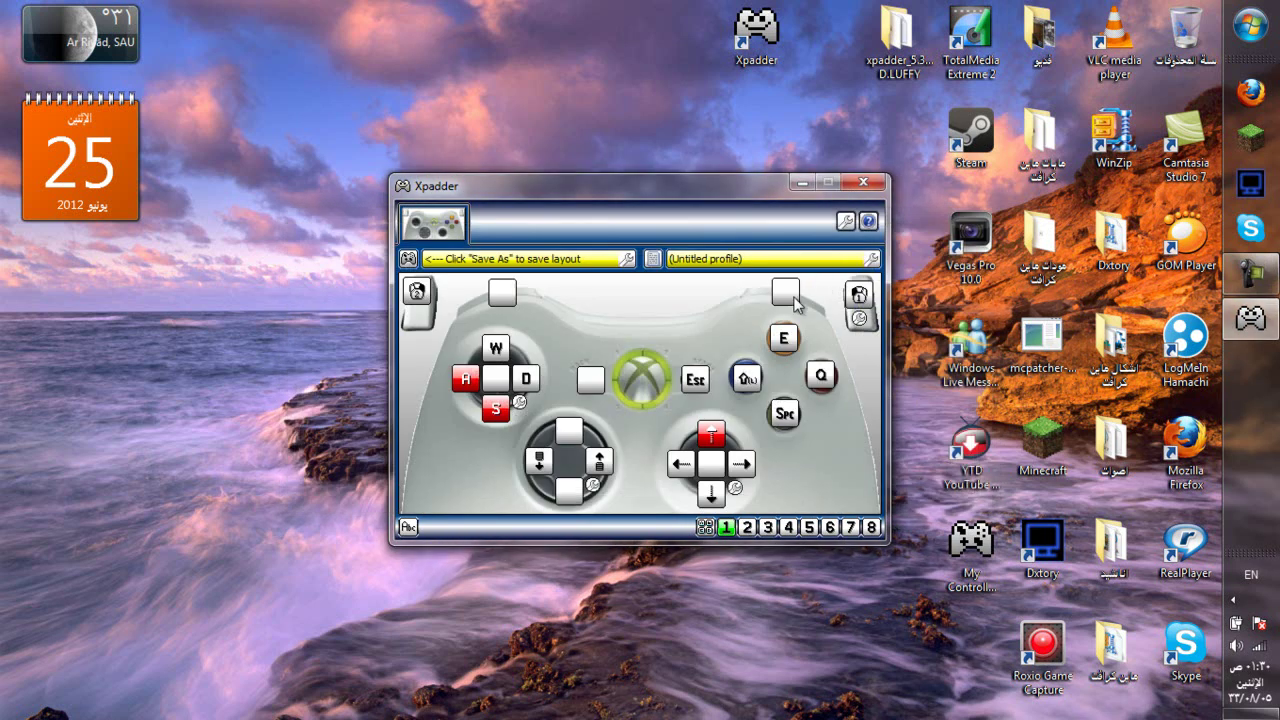
{"action": "left_click", "coordinate": [800, 300]}
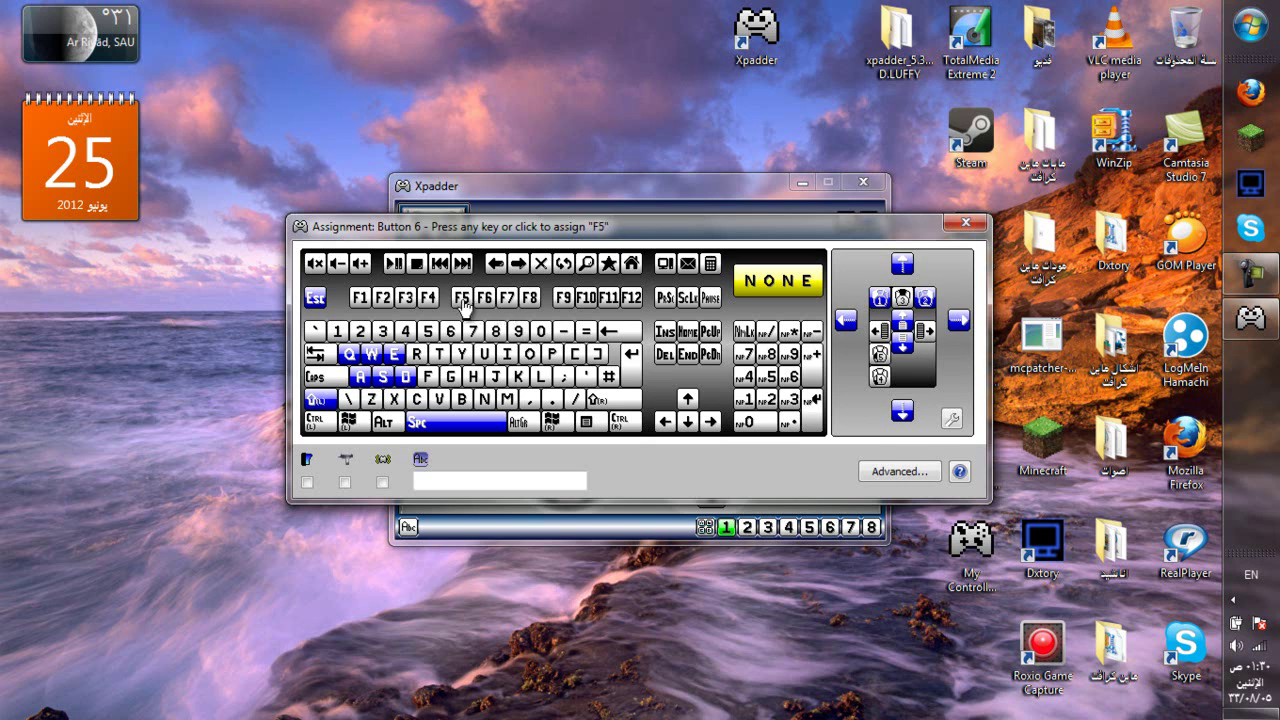
{"action": "left_click", "coordinate": [463, 300]}
{"action": "left_click", "coordinate": [506, 298]}
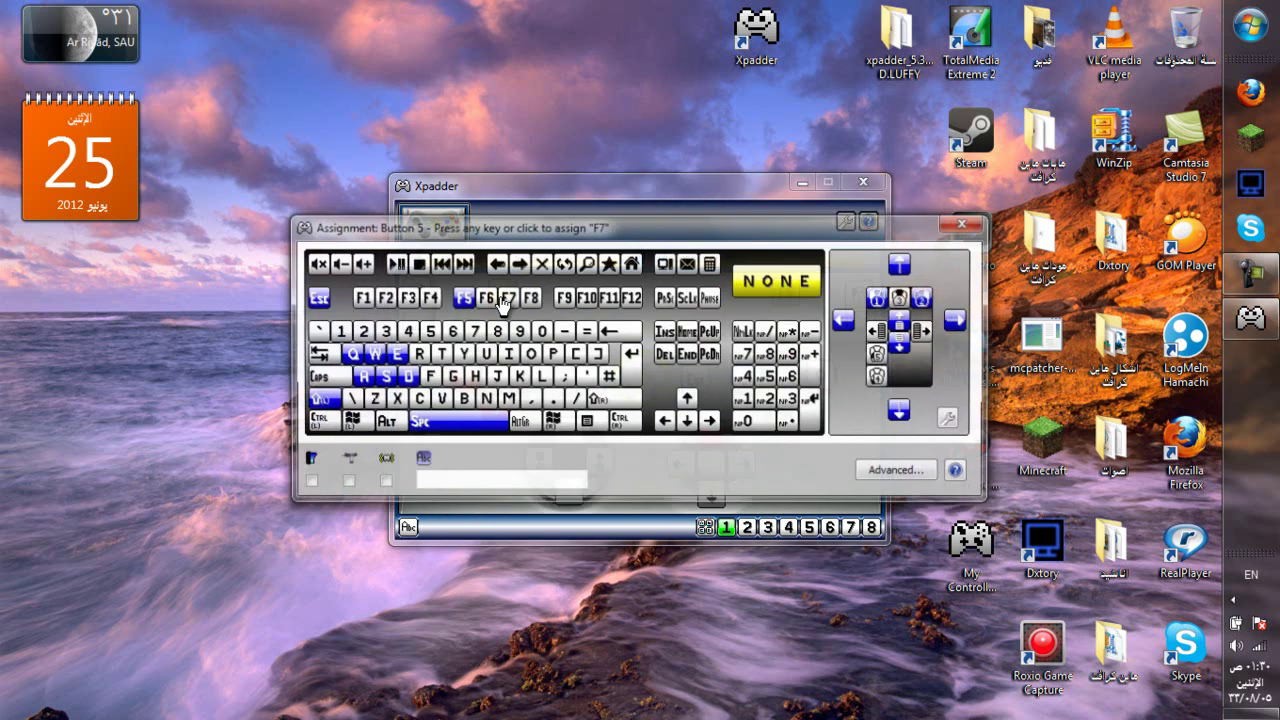
{"action": "left_click", "coordinate": [413, 300]}
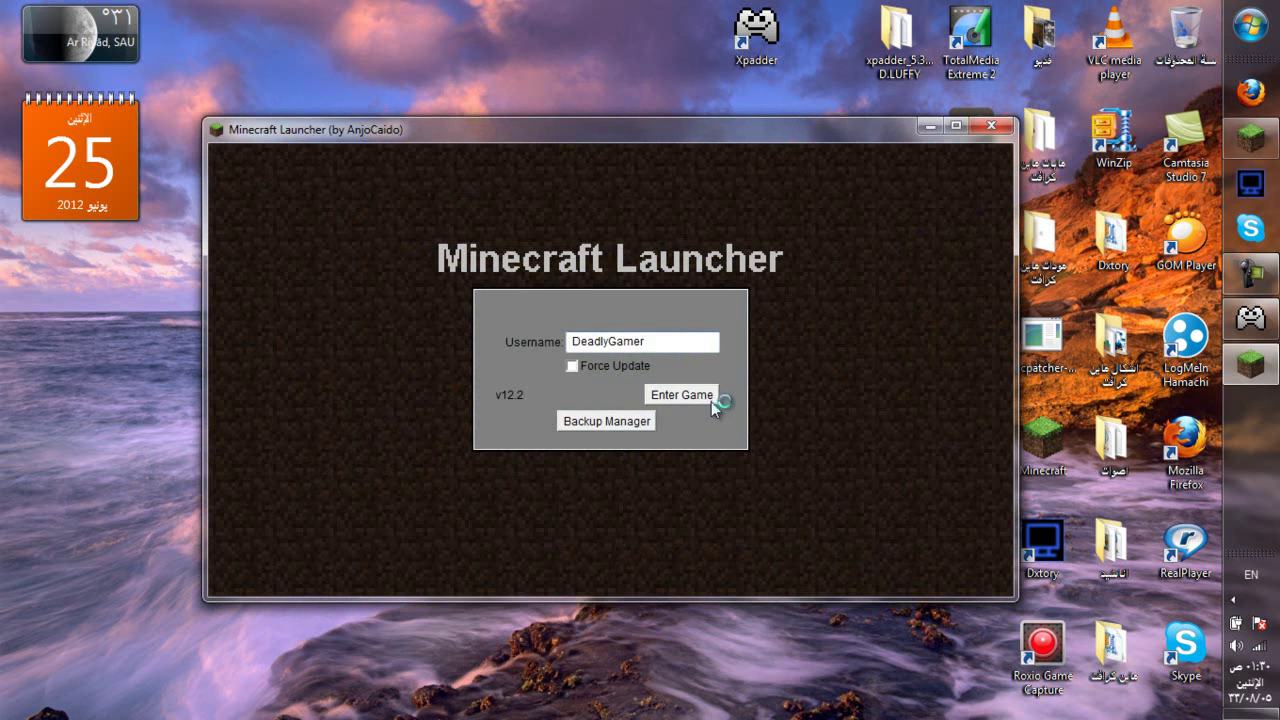
Step: Switch to the Minecraft Launcher, enter the game and maximize its window, staying on the main menu
{"action": "left_click", "coordinate": [704, 395]}
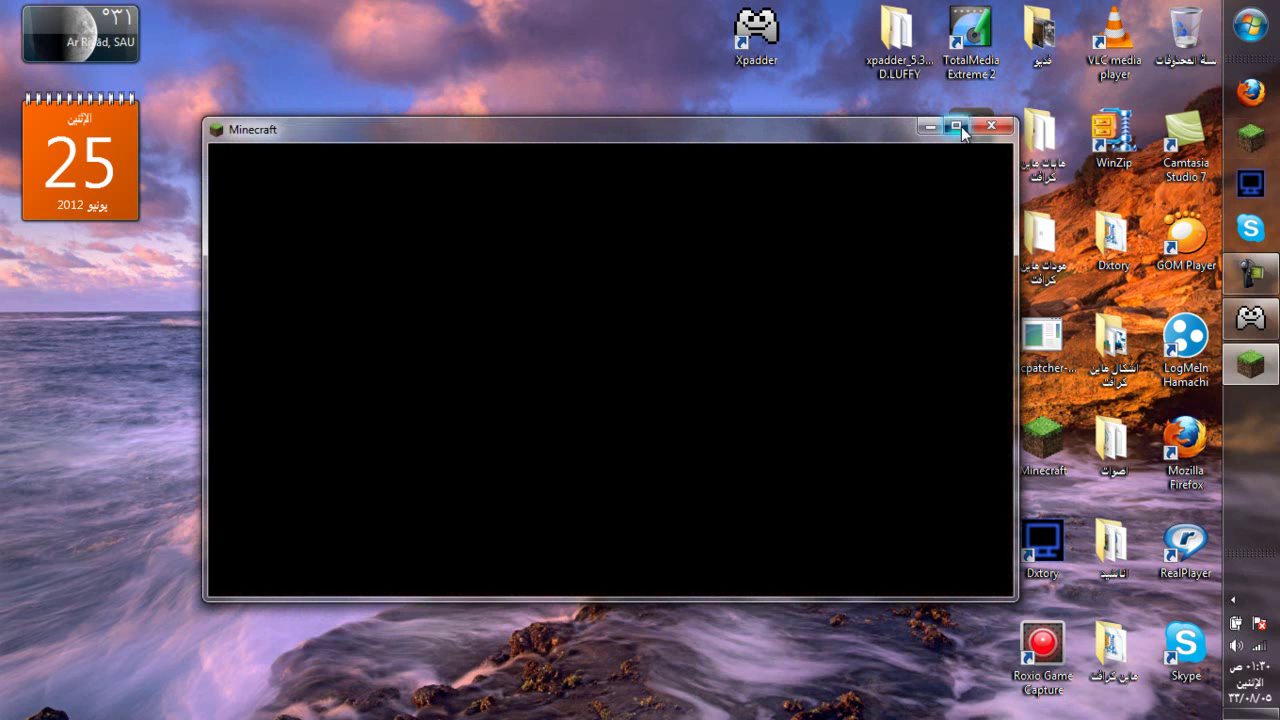
{"action": "left_click", "coordinate": [956, 126]}
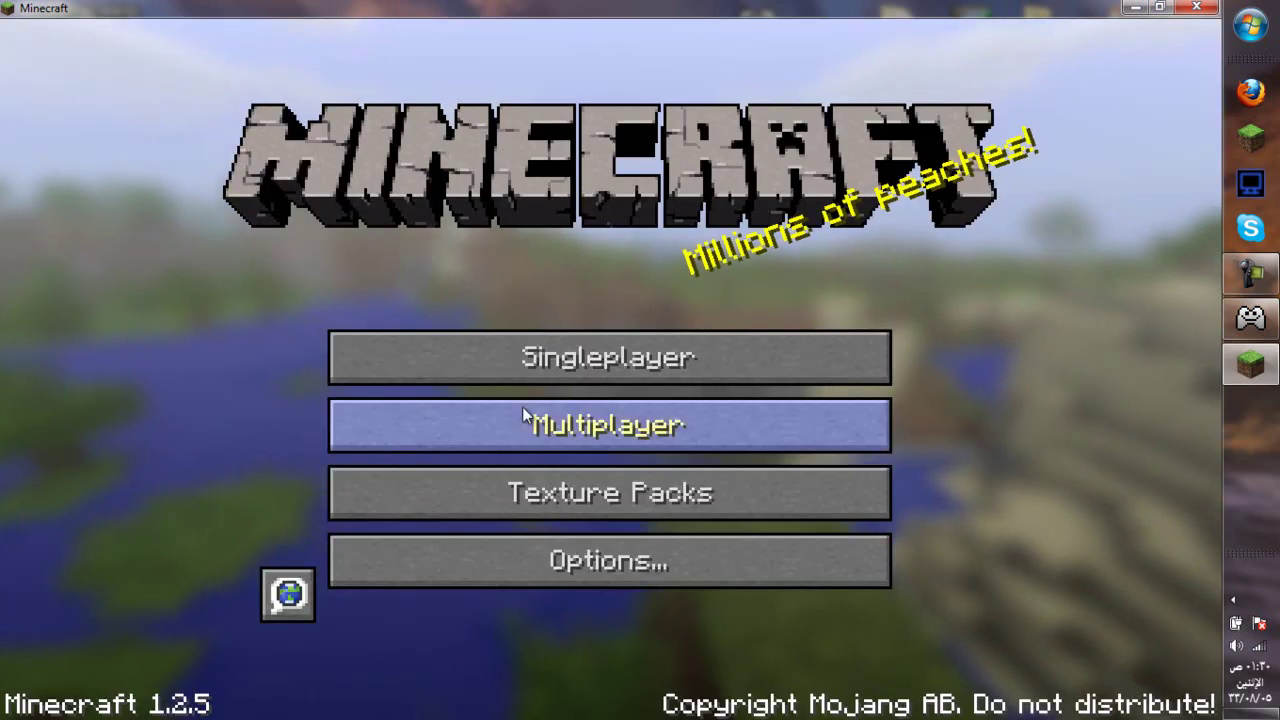
{"action": "left_click", "coordinate": [527, 418]}
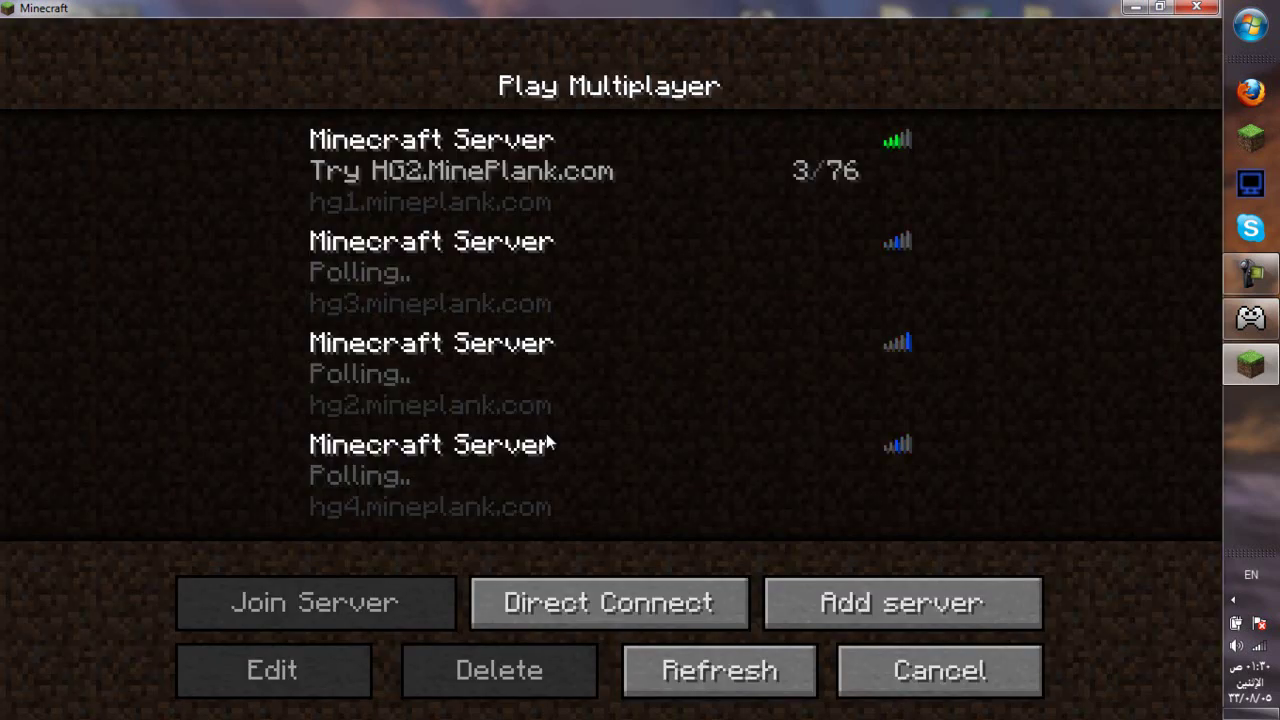
{"action": "left_click", "coordinate": [853, 684]}
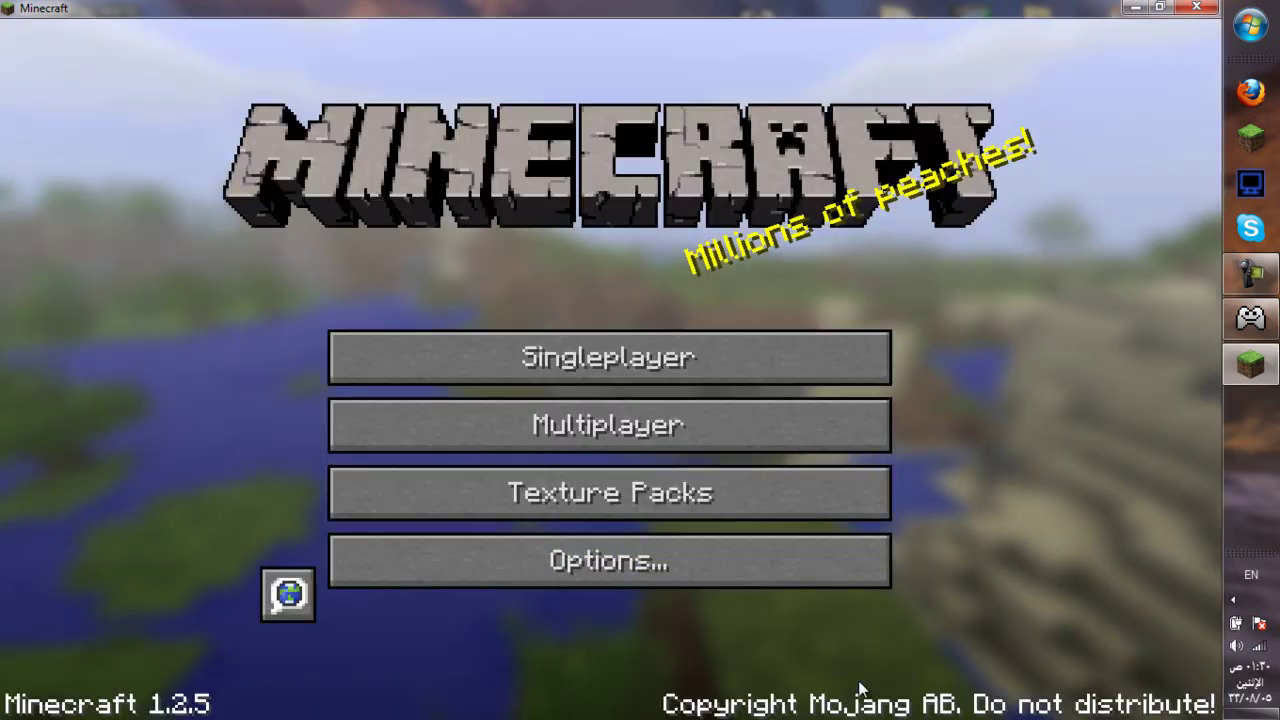
Step: Load a saved singleplayer world and walk forward to test the controller mapping
{"action": "left_click", "coordinate": [749, 358]}
{"action": "double_click", "coordinate": [517, 340]}
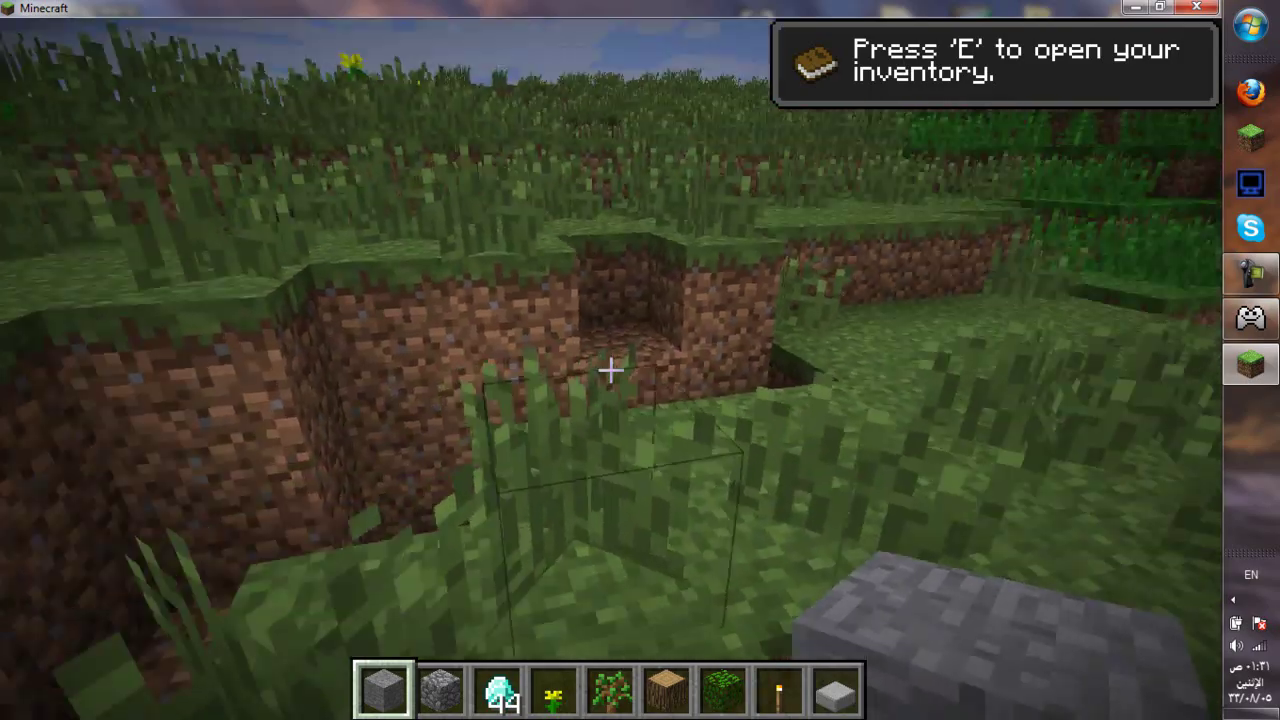
{"action": "key", "text": "w"}
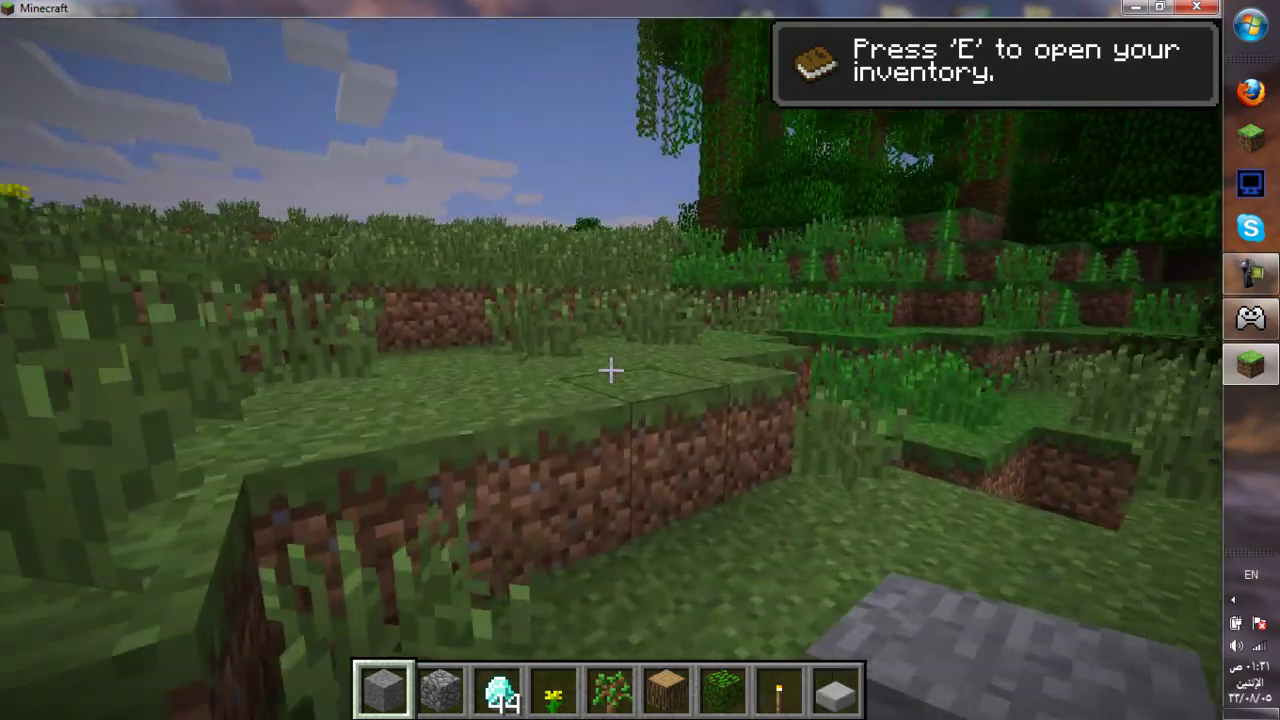
Step: Walk through the tall grass and over the flower meadow to test the mapped movement and camera sticks
{"action": "key", "text": "w"}
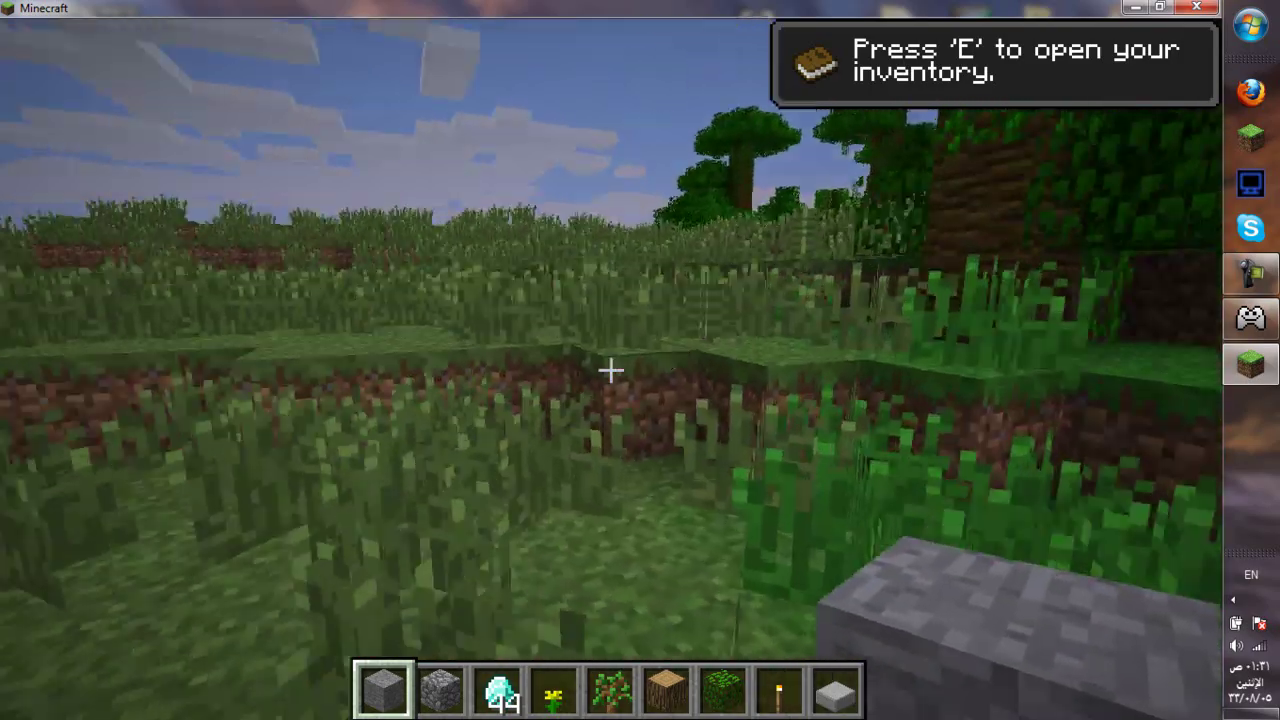
{"action": "key", "text": "w"}
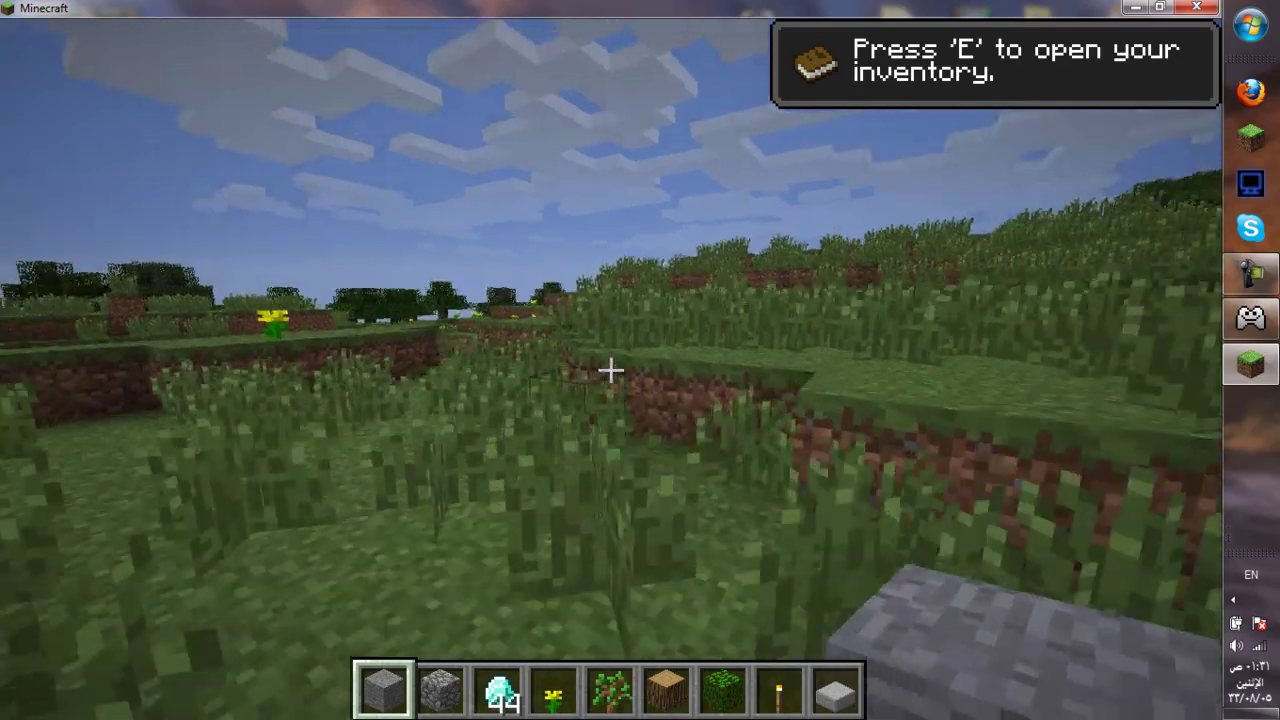
{"action": "key", "text": "w"}
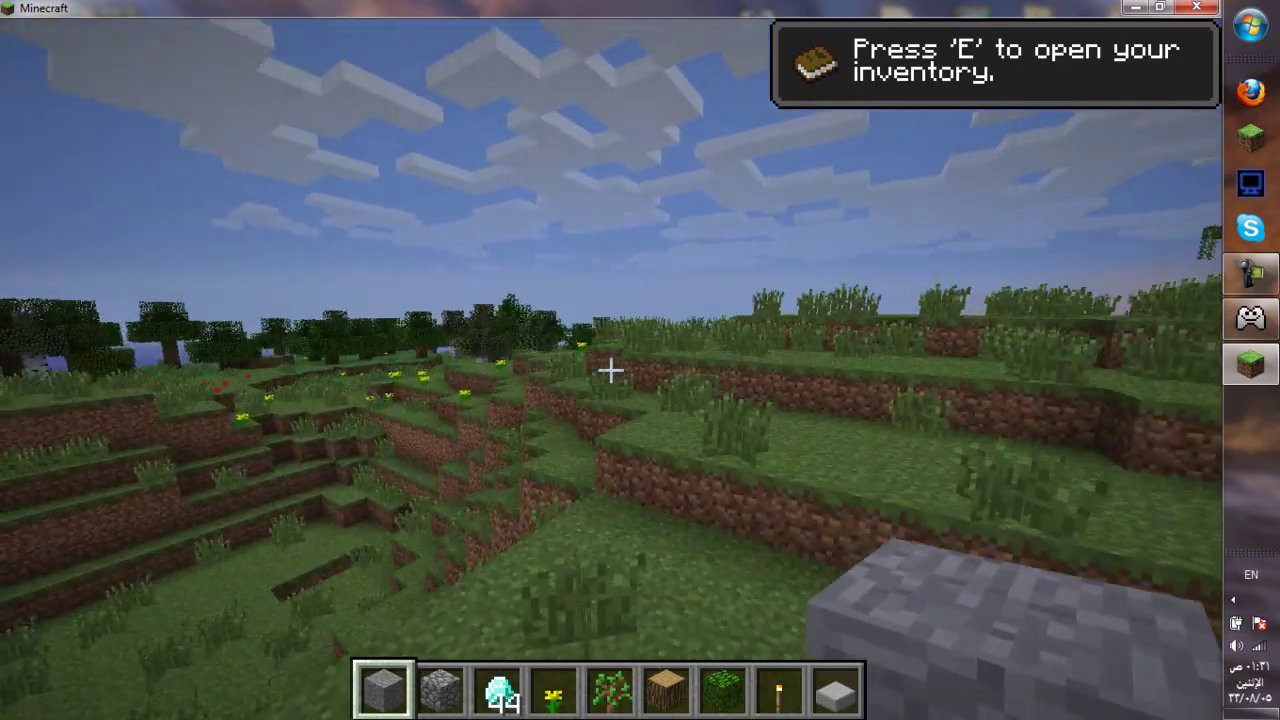
{"action": "key", "text": "w"}
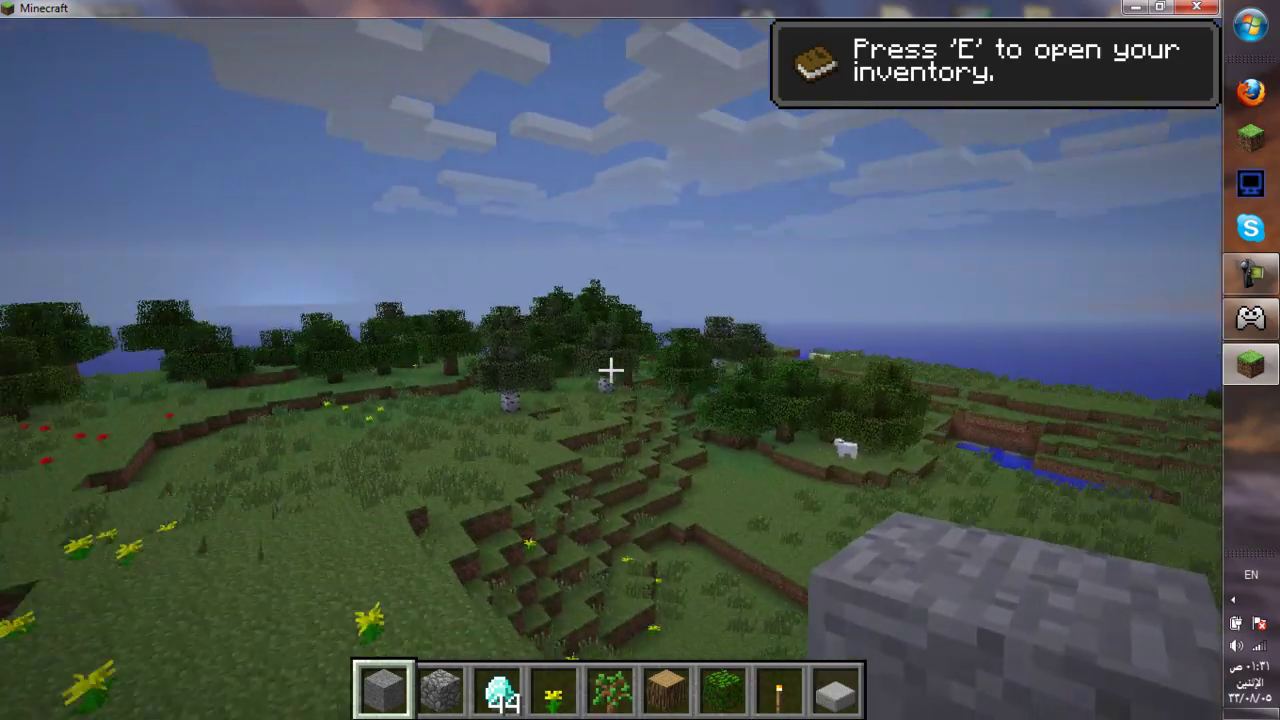
Step: Test the mapped bumpers by toggling the debug overlay and switching between first-person and third-person views while moving
{"action": "key", "text": "F5"}
{"action": "key", "text": "F5"}
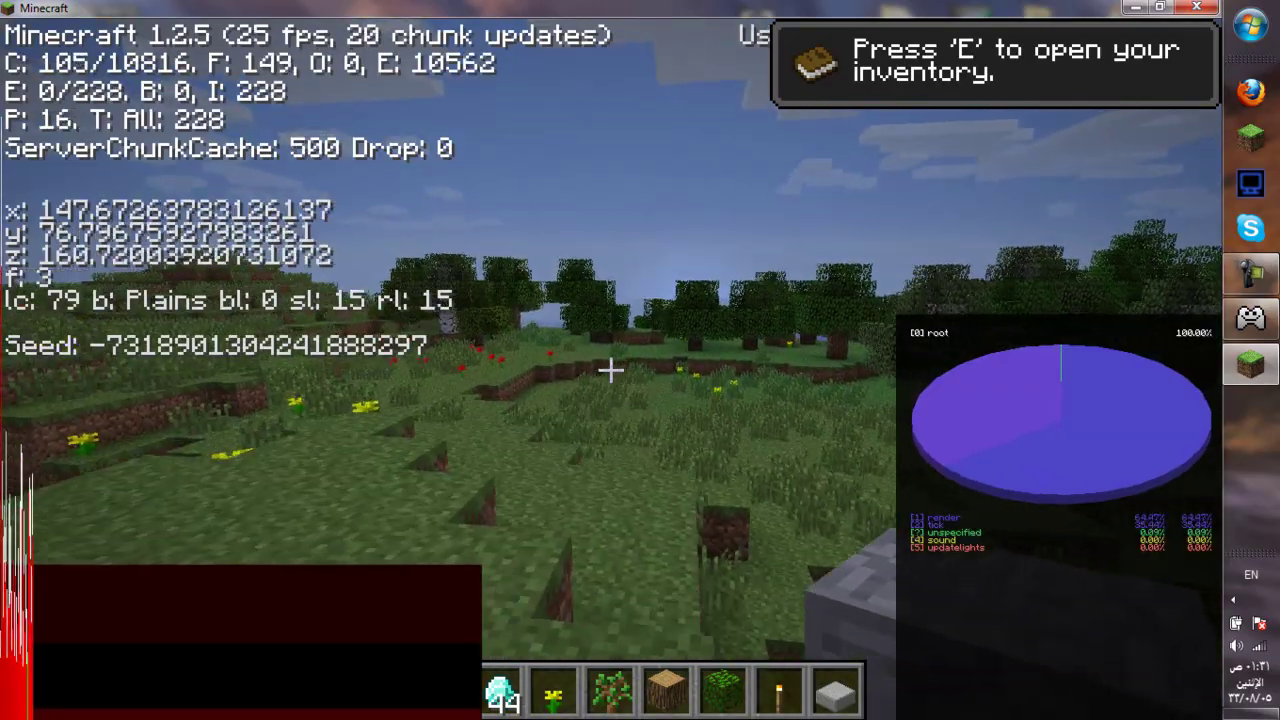
{"action": "key", "text": "w"}
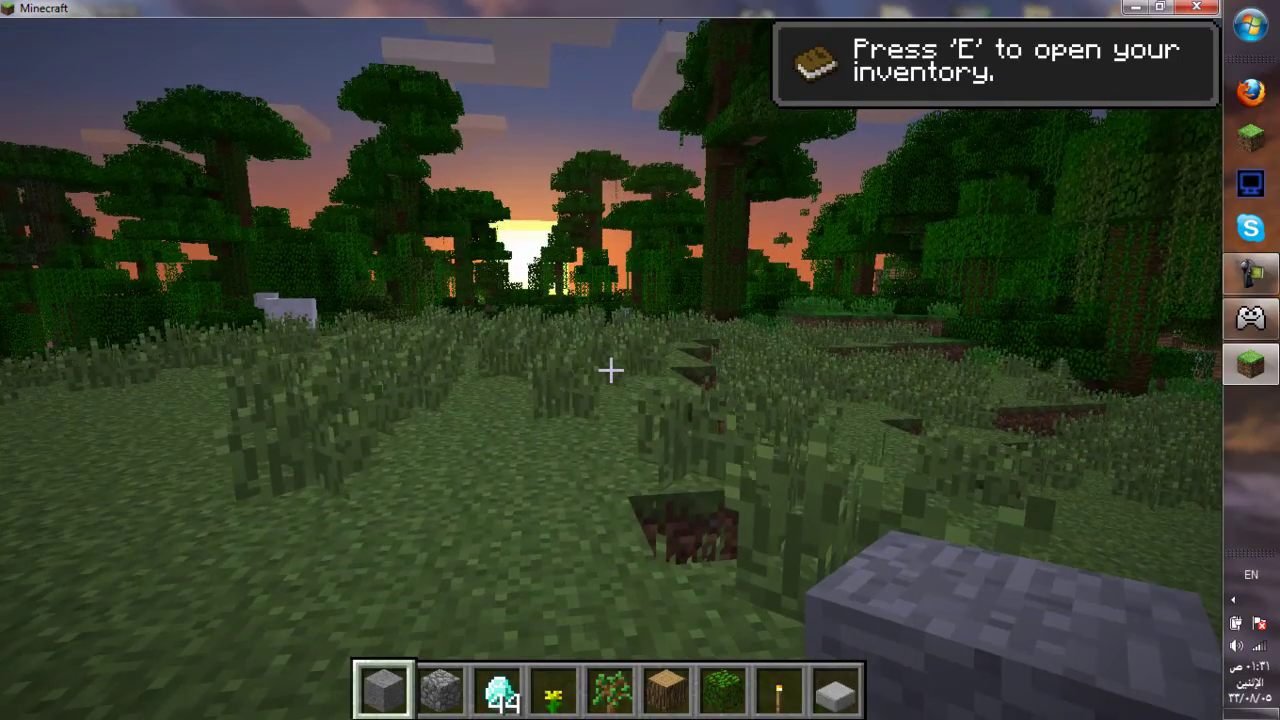
{"action": "mouse_move", "coordinate": [560, 370]}
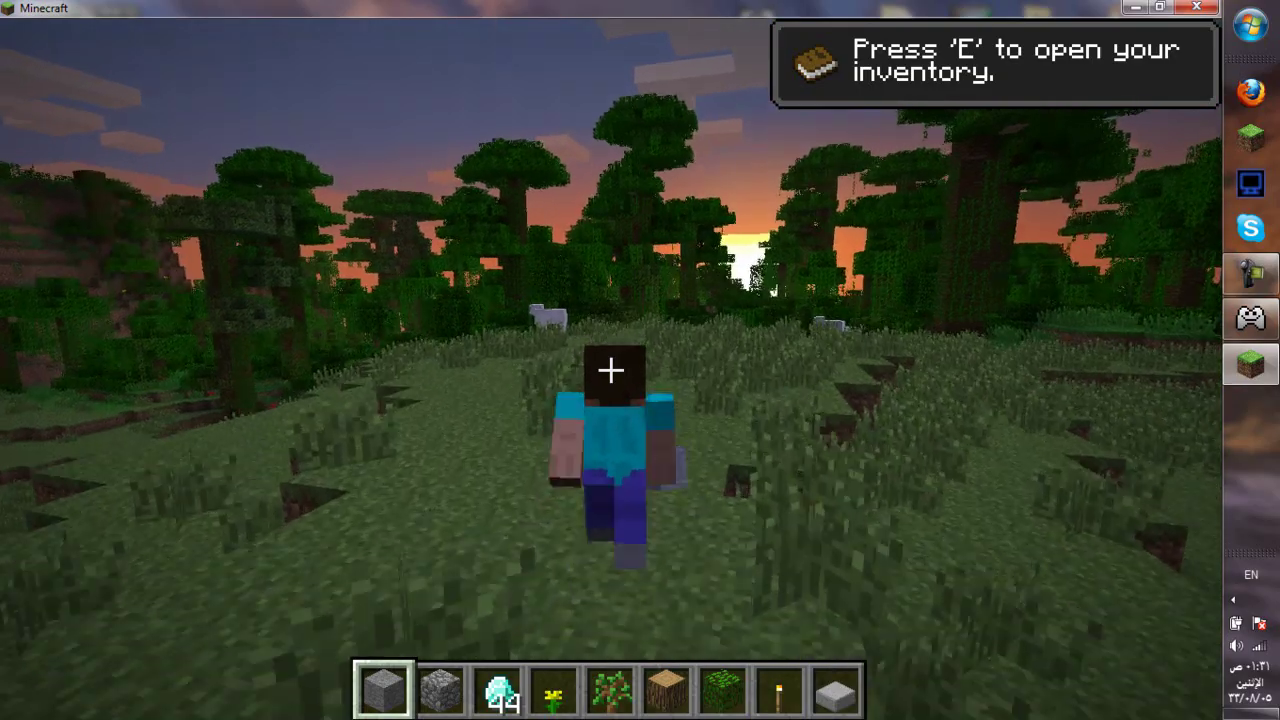
{"action": "mouse_move", "coordinate": [610, 370]}
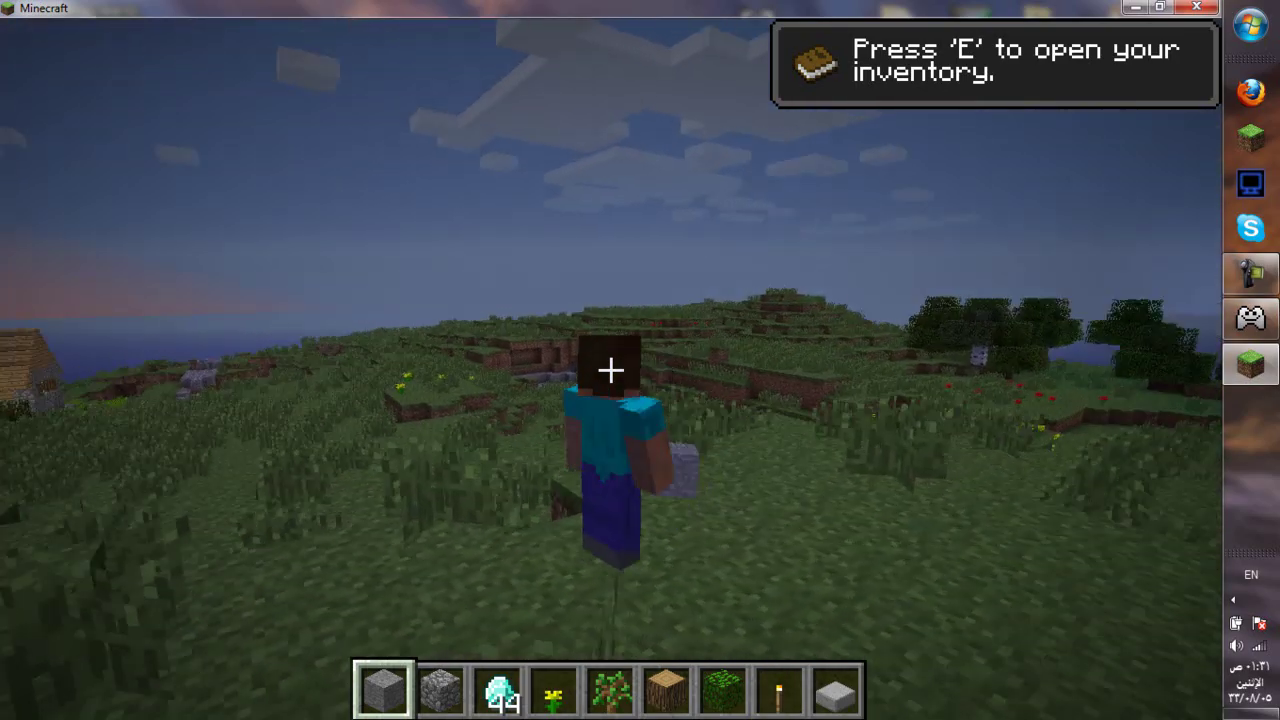
{"action": "key", "text": "F5"}
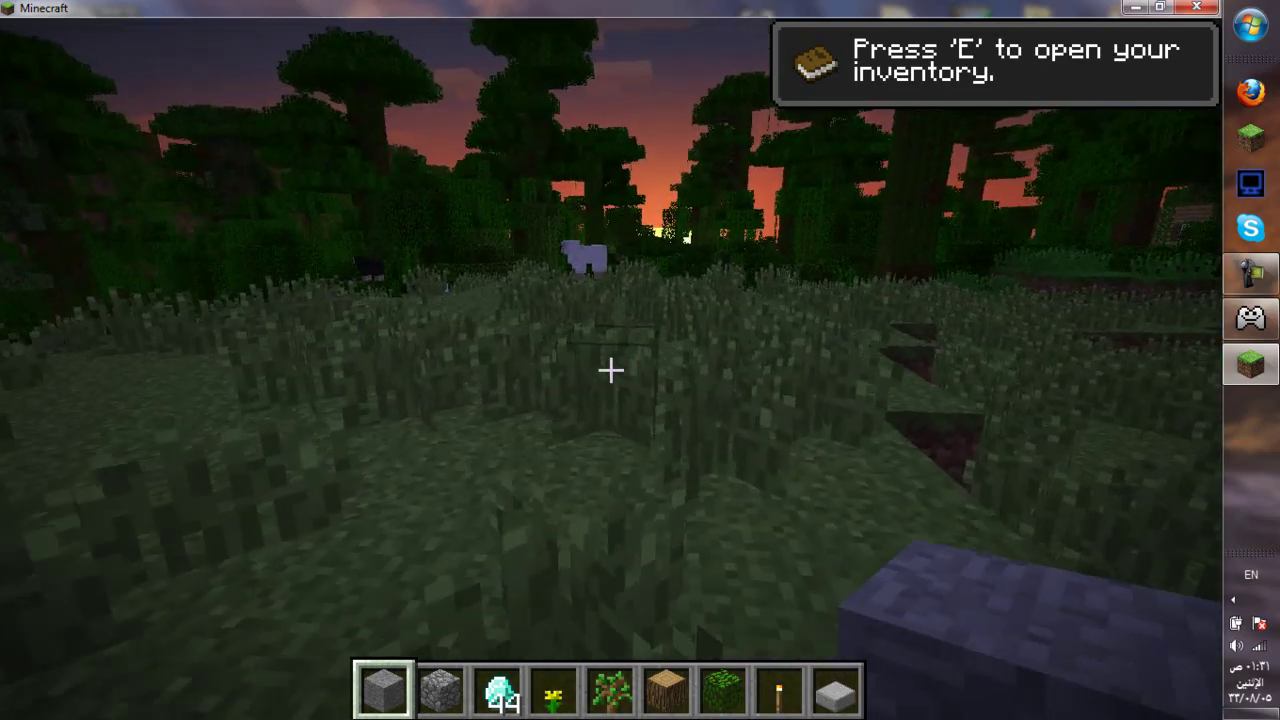
{"action": "key", "text": "F5"}
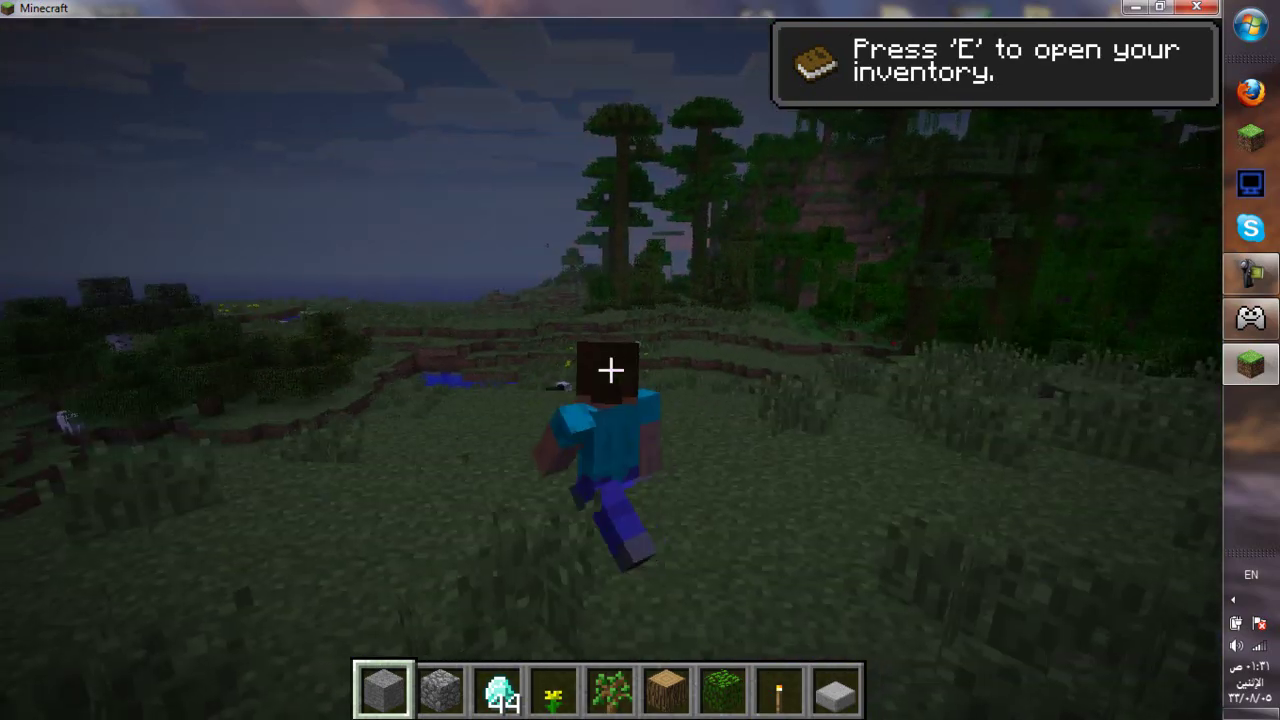
{"action": "key", "text": "F5"}
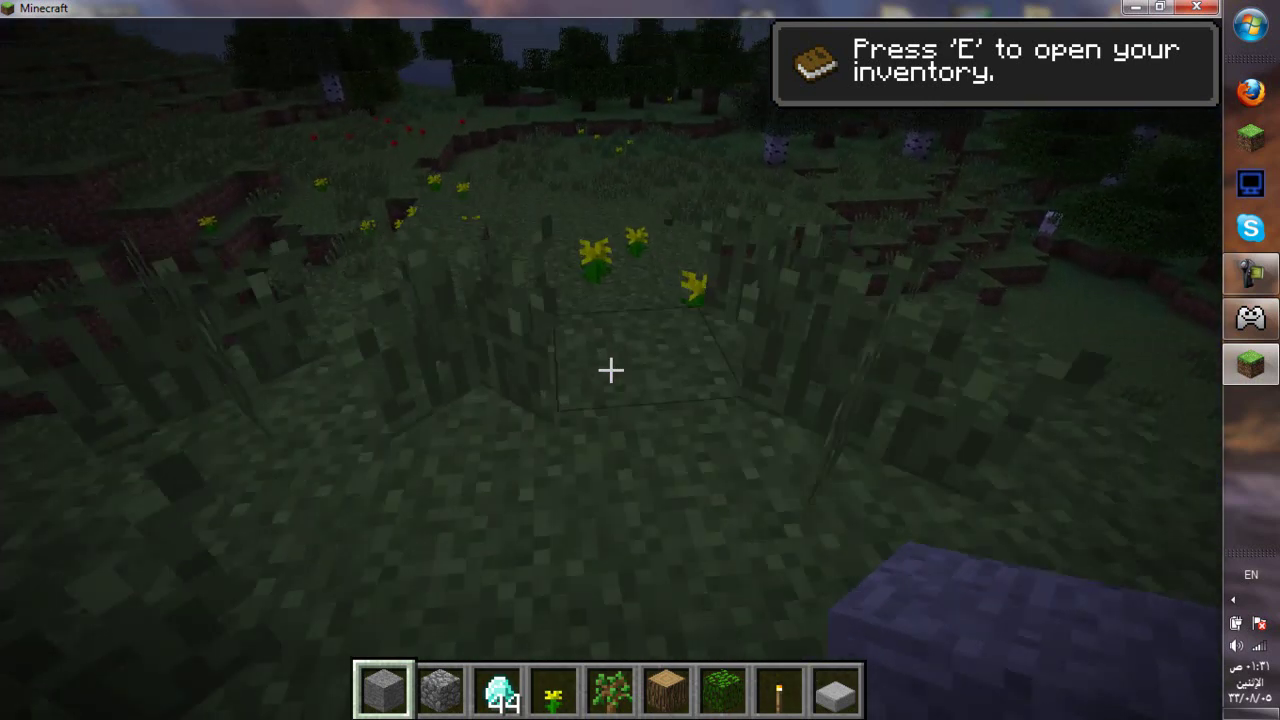
Step: Walk across the meadow in first-person view and test the mapped mouse-button action on the ground
{"action": "key", "text": "w"}
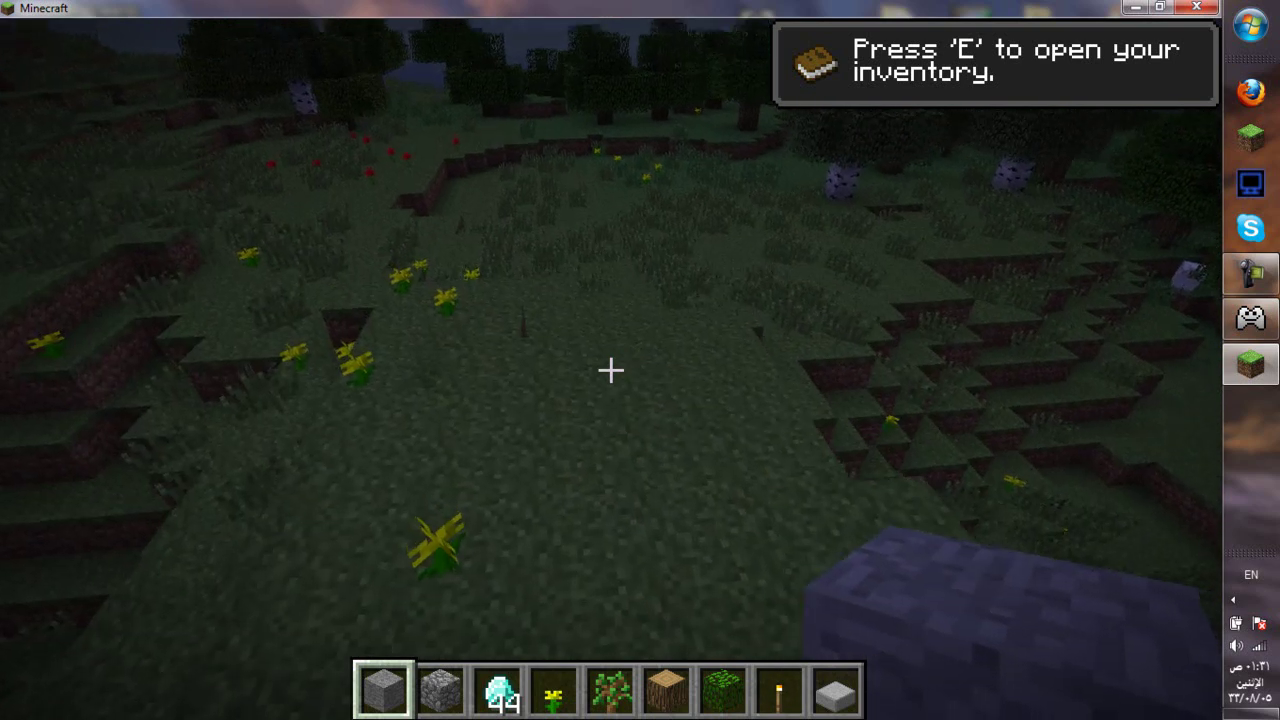
{"action": "key", "text": "w"}
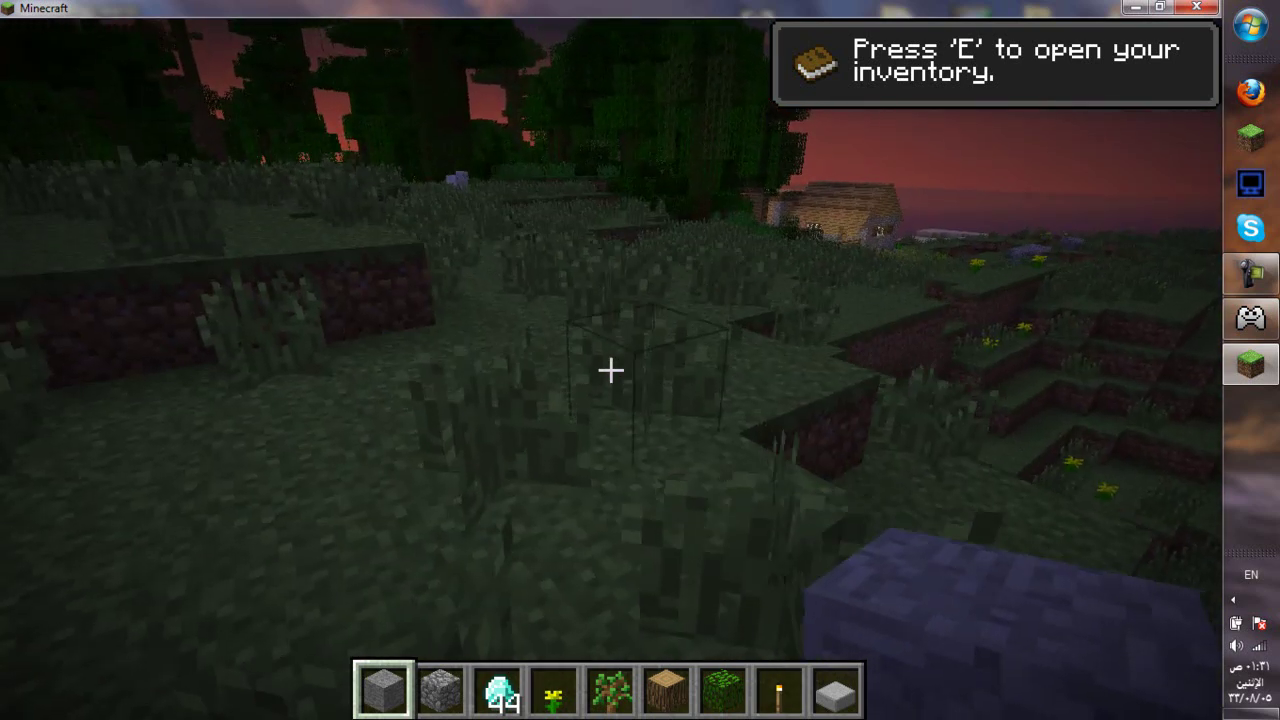
{"action": "left_click", "coordinate": [610, 370]}
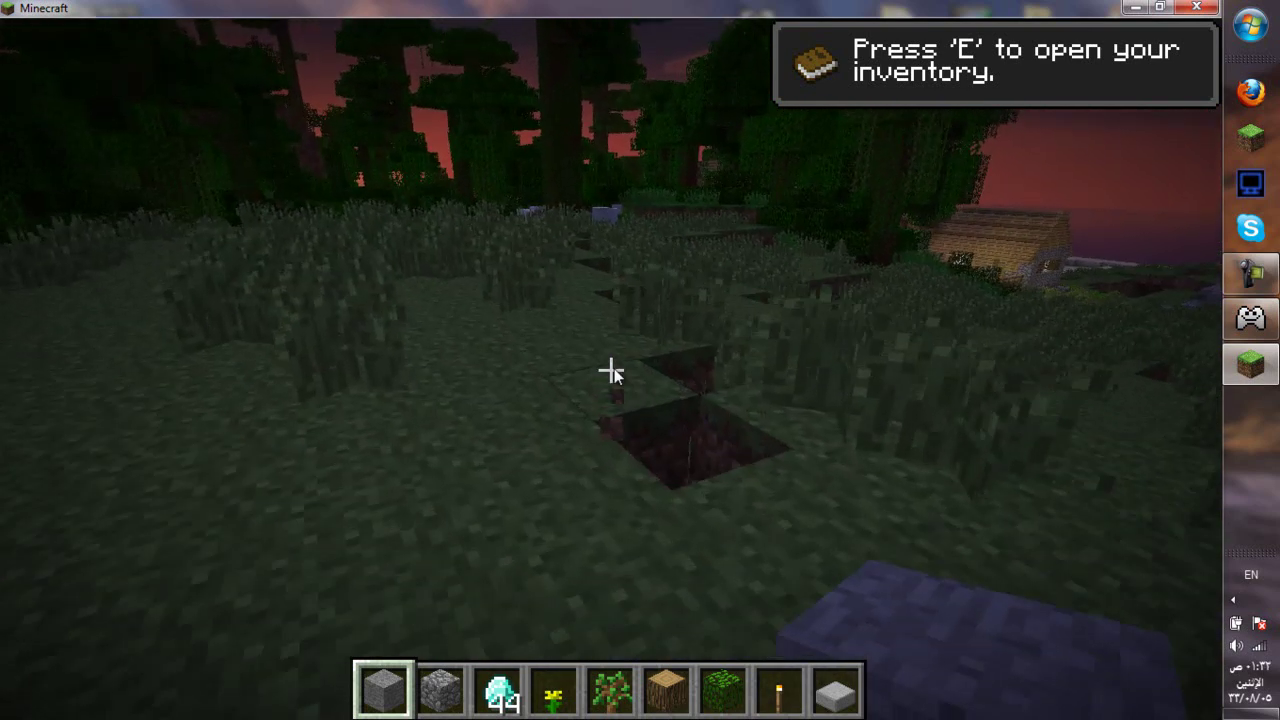
{"action": "left_click", "coordinate": [610, 370]}
Step: Test the debug overlay, open and close the item selection inventory, and switch to third-person view
{"action": "key", "text": "shift+F3"}
{"action": "key", "text": "e"}
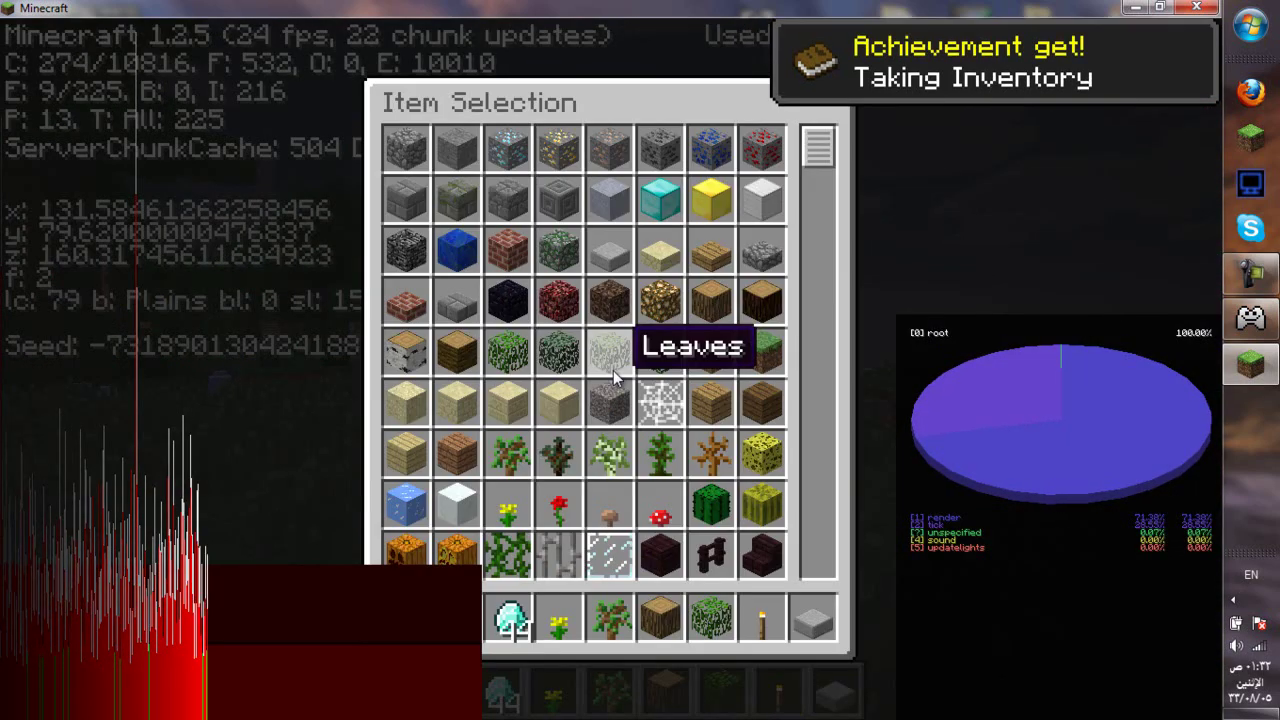
{"action": "key", "text": "e"}
{"action": "key", "text": "F5"}
{"action": "key", "text": "F3"}
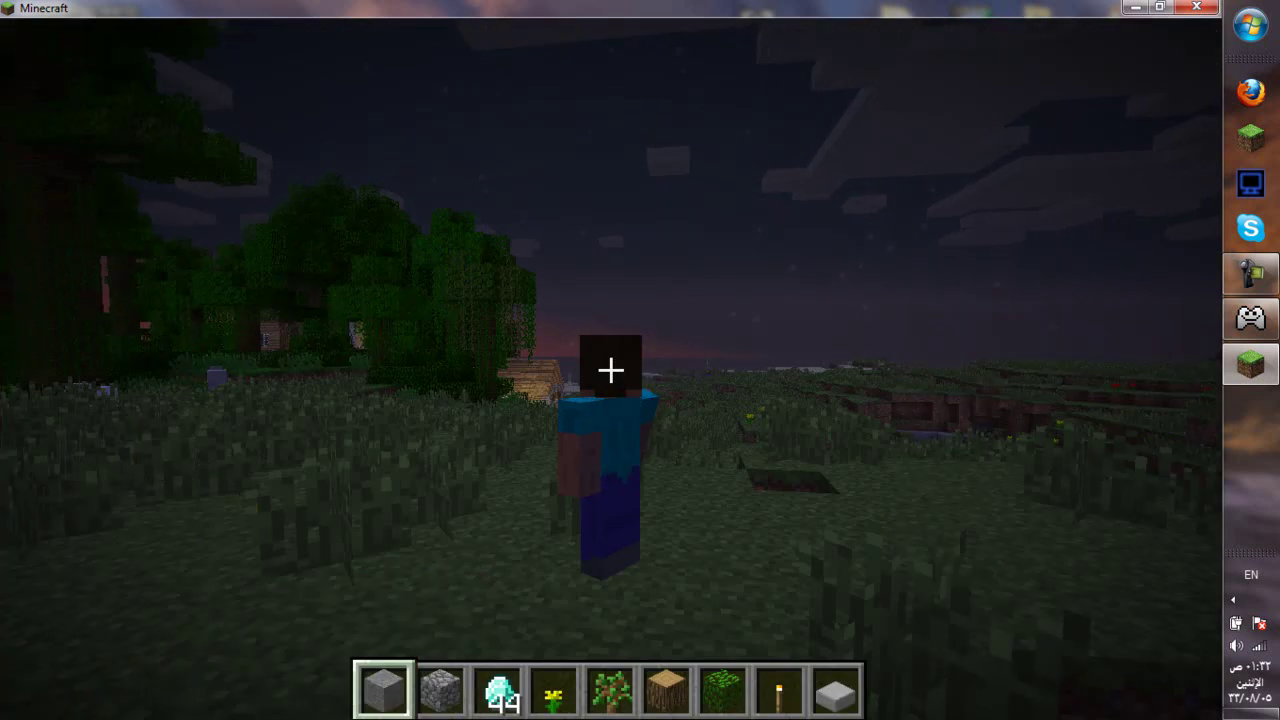
Step: Save and quit the world to the title screen, and close the game
{"action": "key", "text": "Escape"}
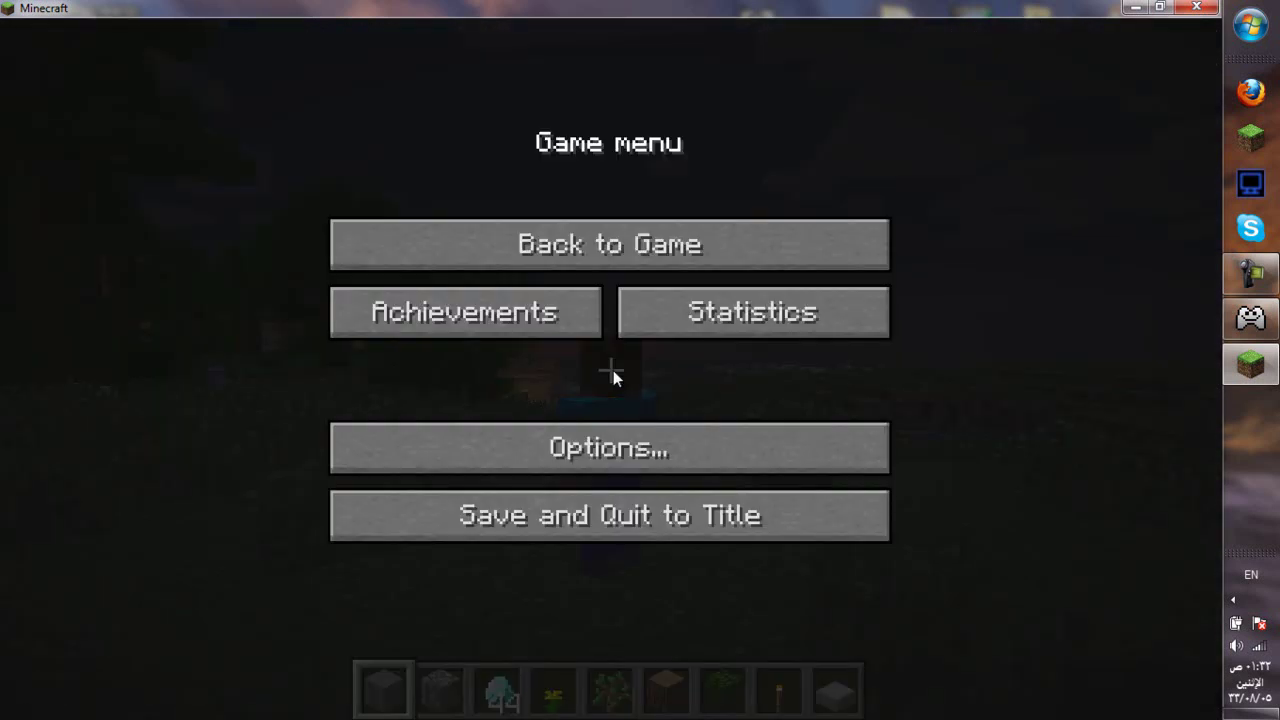
{"action": "left_click", "coordinate": [667, 513]}
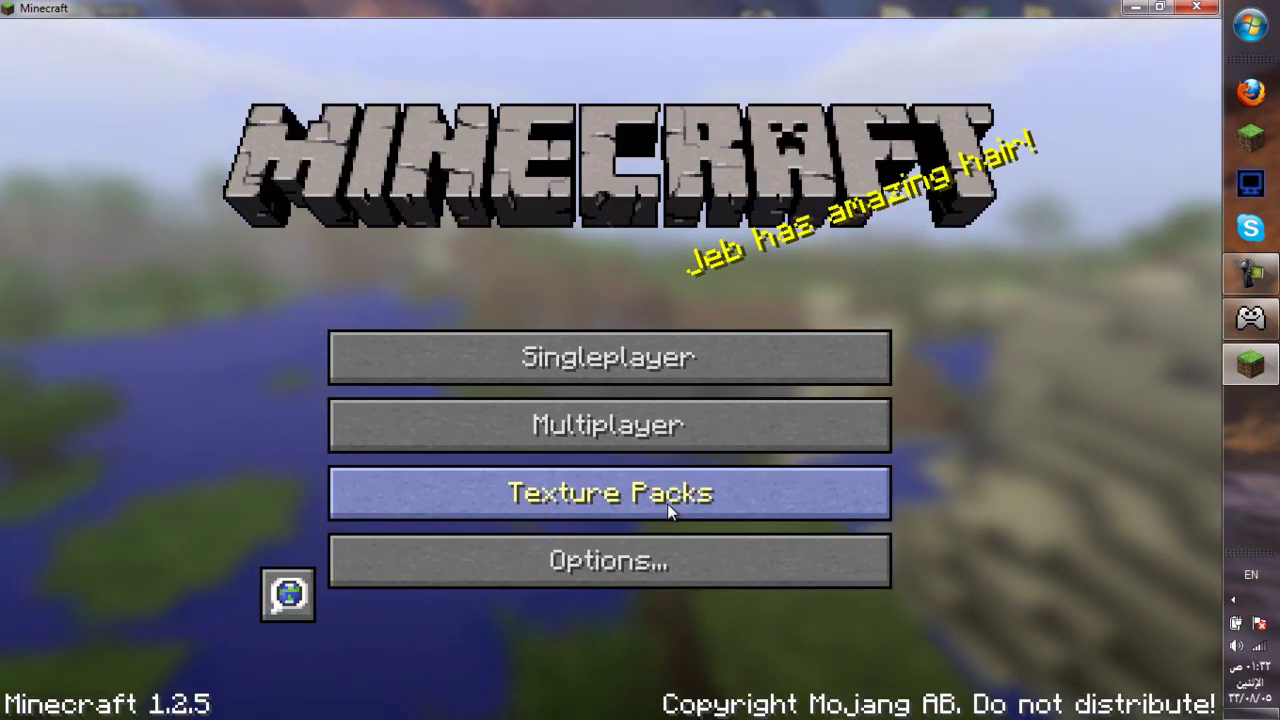
{"action": "left_click", "coordinate": [1212, 7]}
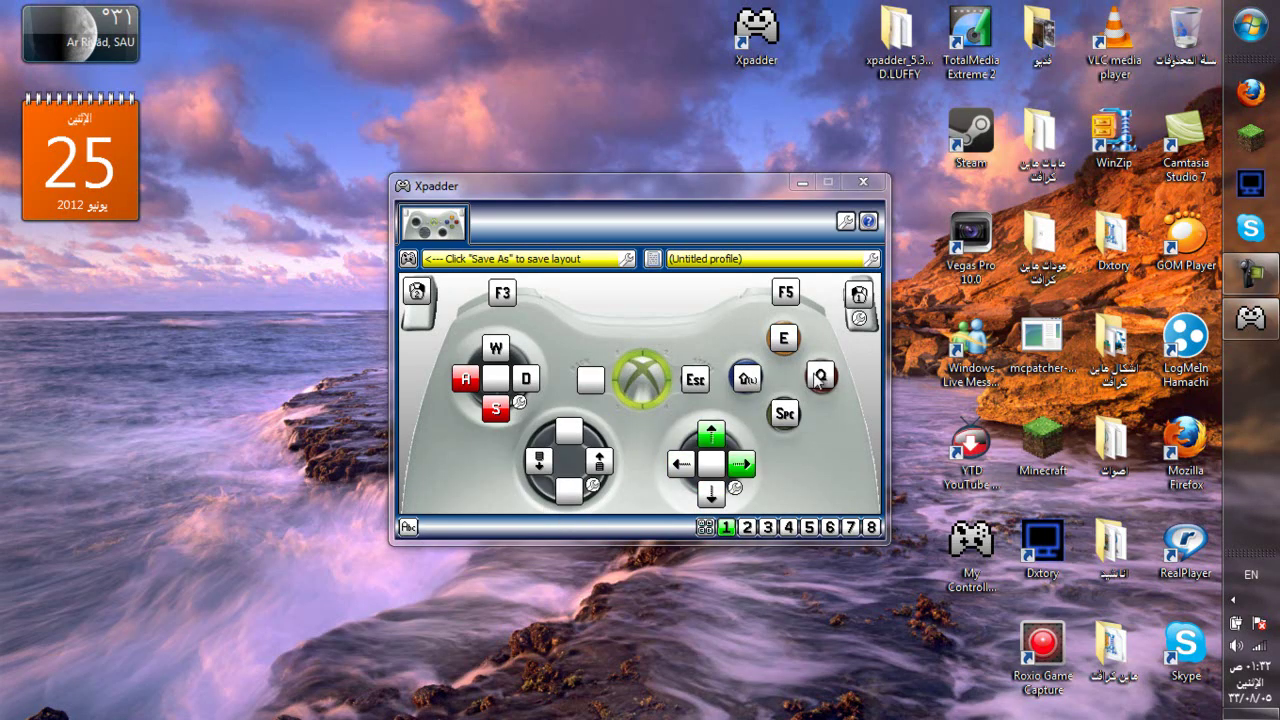
Step: Relaunch Minecraft, enter the game, and load the saved singleplayer world "New World"
{"action": "left_click", "coordinate": [1250, 140]}
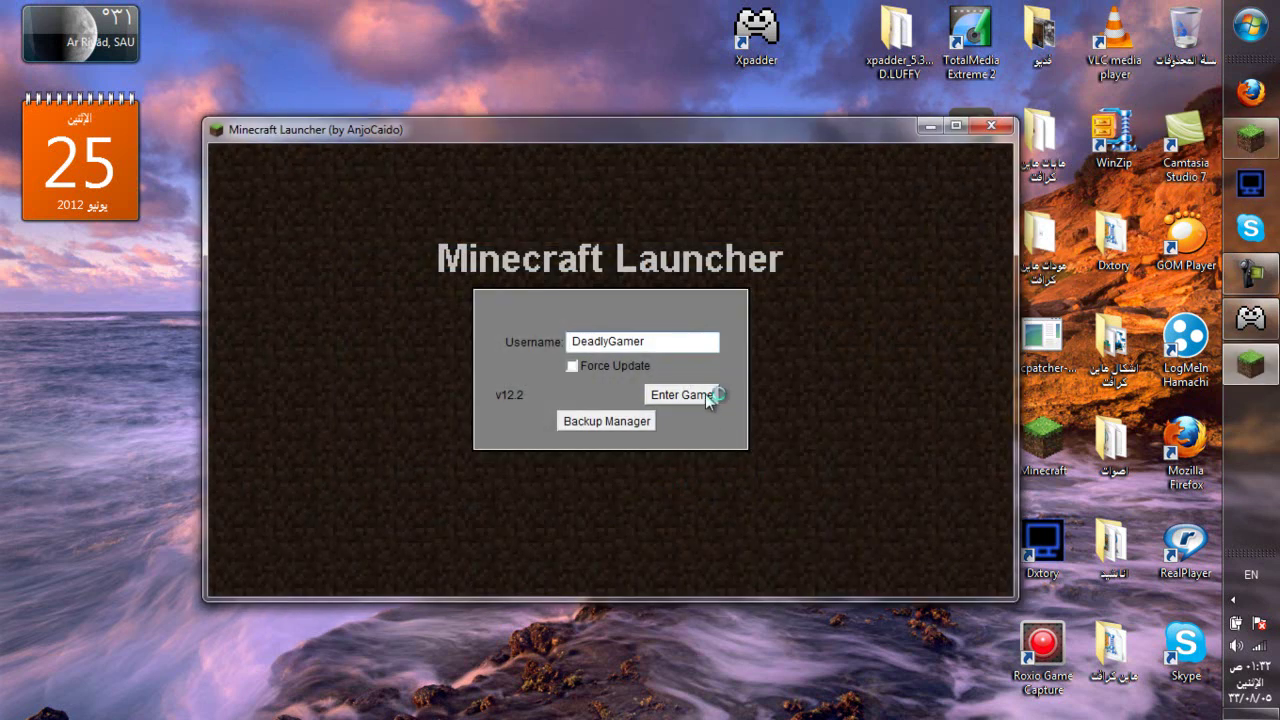
{"action": "left_click", "coordinate": [703, 393]}
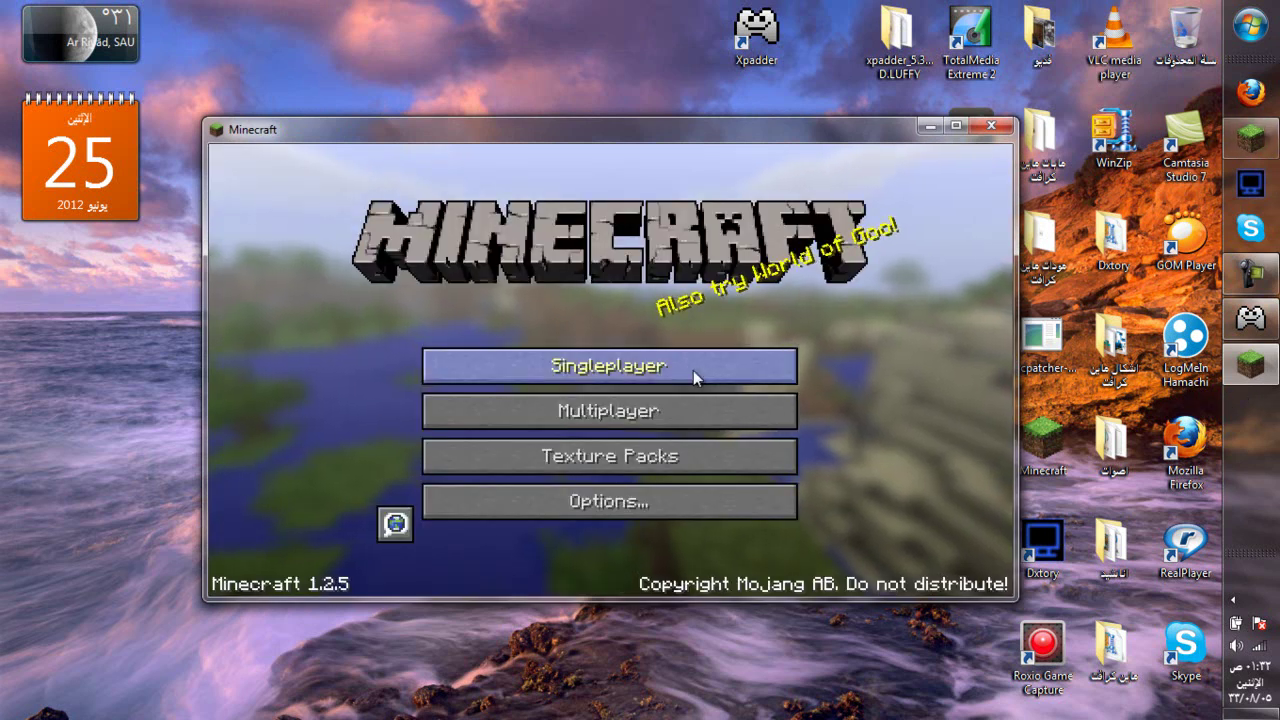
{"action": "left_click", "coordinate": [694, 371]}
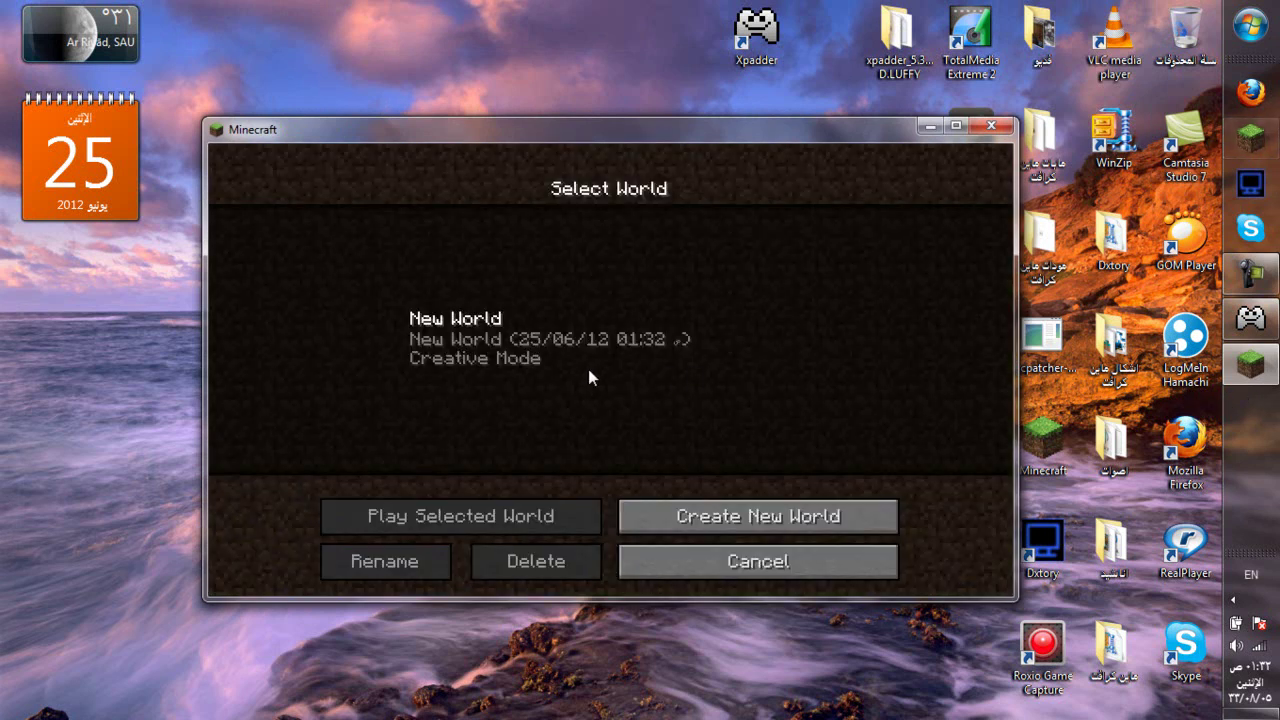
{"action": "double_click", "coordinate": [571, 368]}
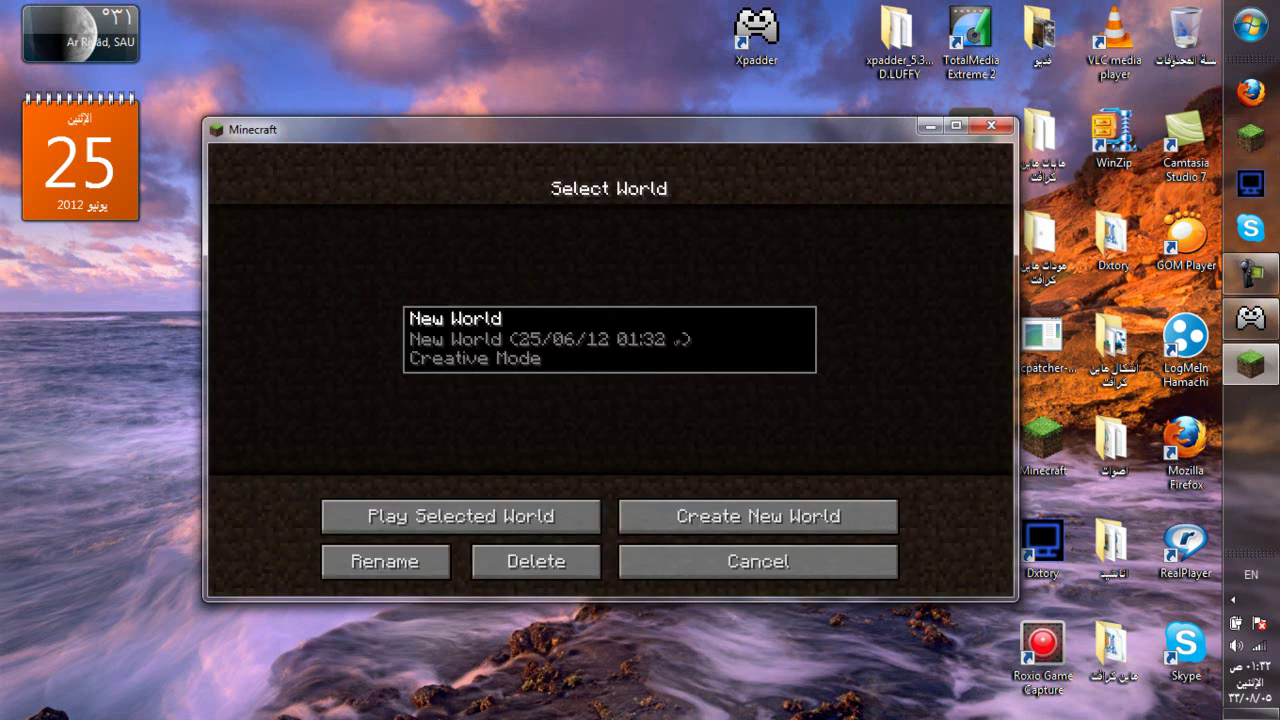
Step: Cycle through the hotbar slots in both directions to test the D-pad's mouse wheel mapping
{"action": "scroll", "coordinate": [610, 371], "scroll_direction": "up", "scroll_amount": 1}
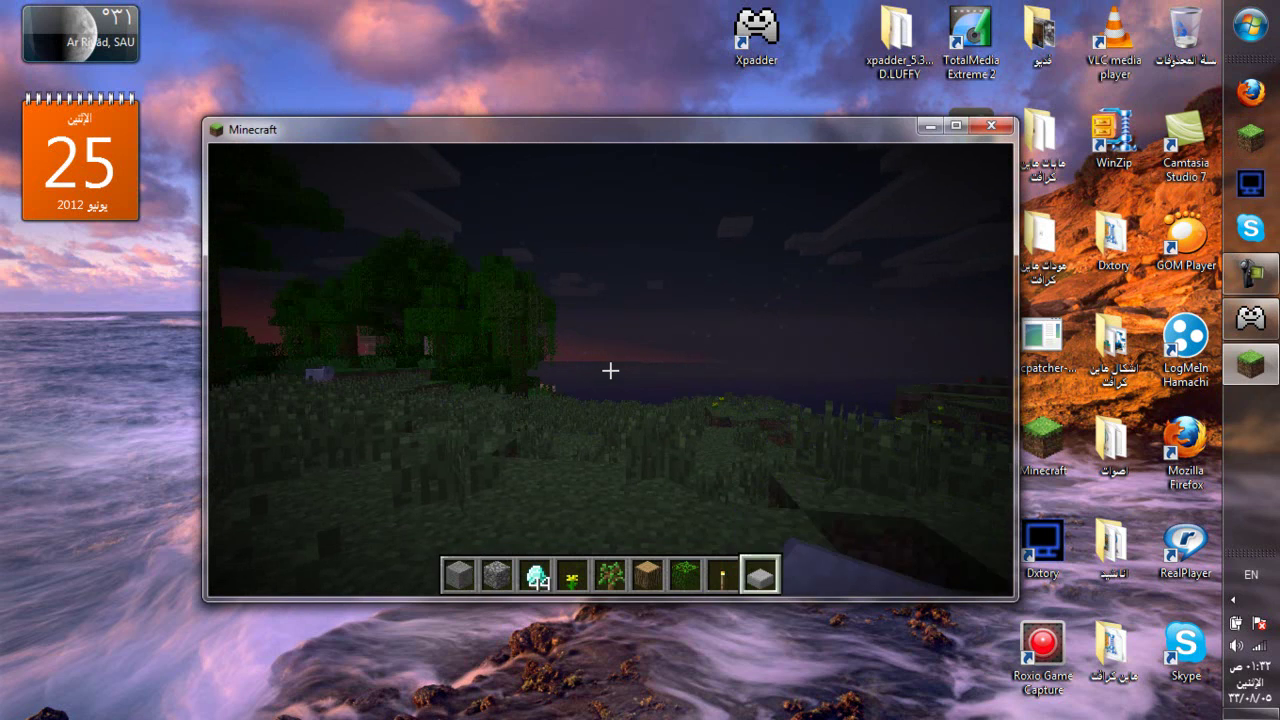
{"action": "scroll", "coordinate": [610, 371], "scroll_direction": "down", "scroll_amount": 4}
{"action": "scroll", "coordinate": [610, 371], "scroll_direction": "up", "scroll_amount": 2}
{"action": "scroll", "coordinate": [610, 371], "scroll_direction": "down", "scroll_amount": 2}
{"action": "scroll", "coordinate": [610, 371], "scroll_direction": "down", "scroll_amount": 5}
{"action": "scroll", "coordinate": [610, 371], "scroll_direction": "up", "scroll_amount": 6}
{"action": "scroll", "coordinate": [610, 371], "scroll_direction": "down", "scroll_amount": 4}
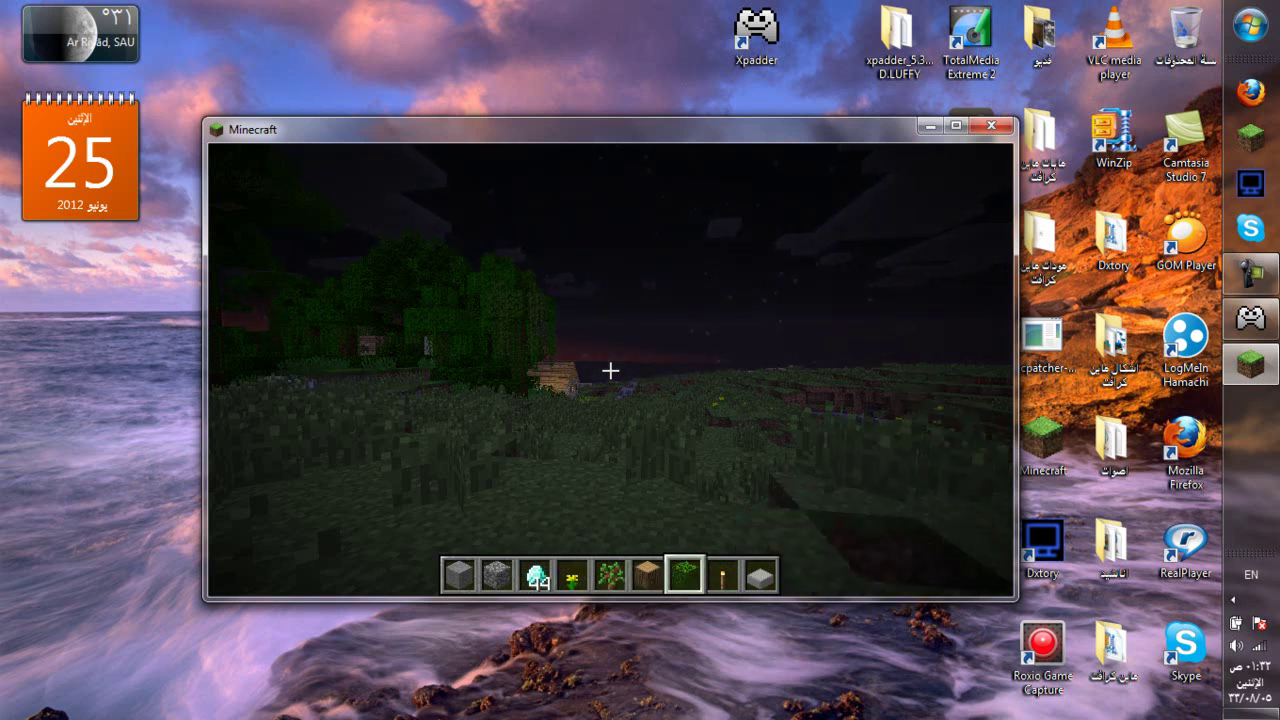
{"action": "scroll", "coordinate": [610, 371], "scroll_direction": "up", "scroll_amount": 1}
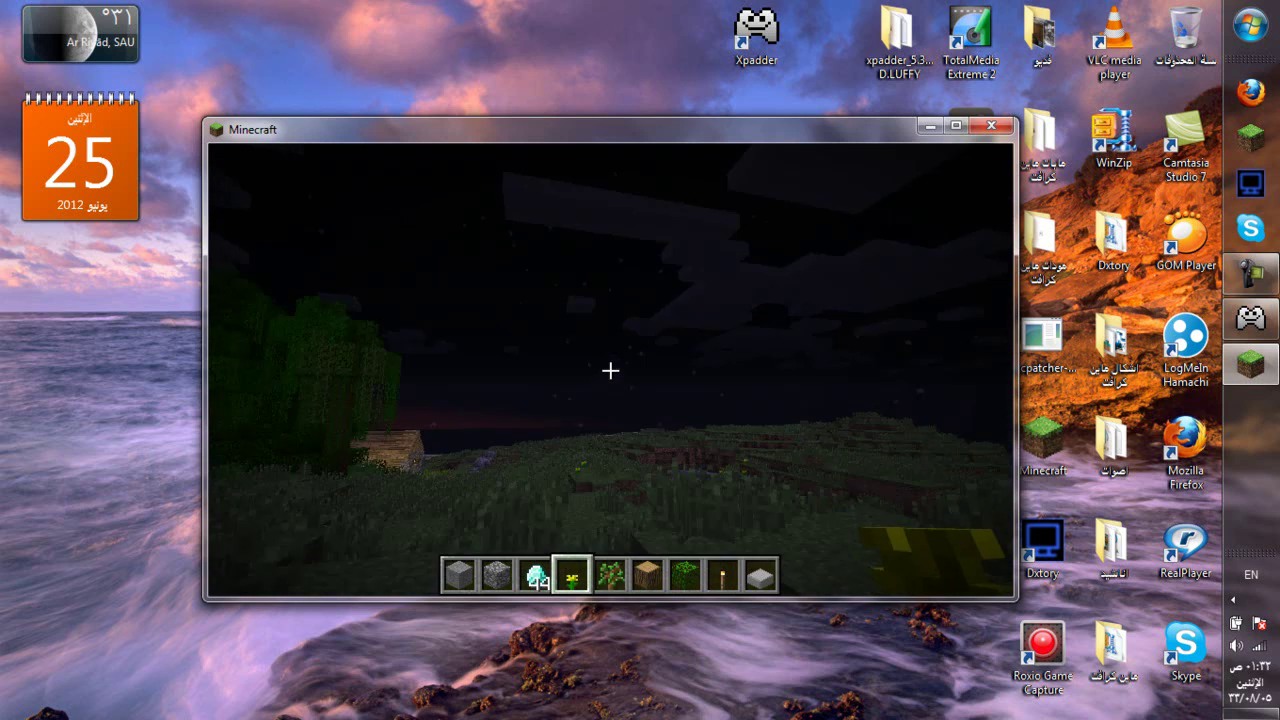
Step: Pause the world and close the Minecraft window to return to Xpadder
{"action": "key", "text": "Escape"}
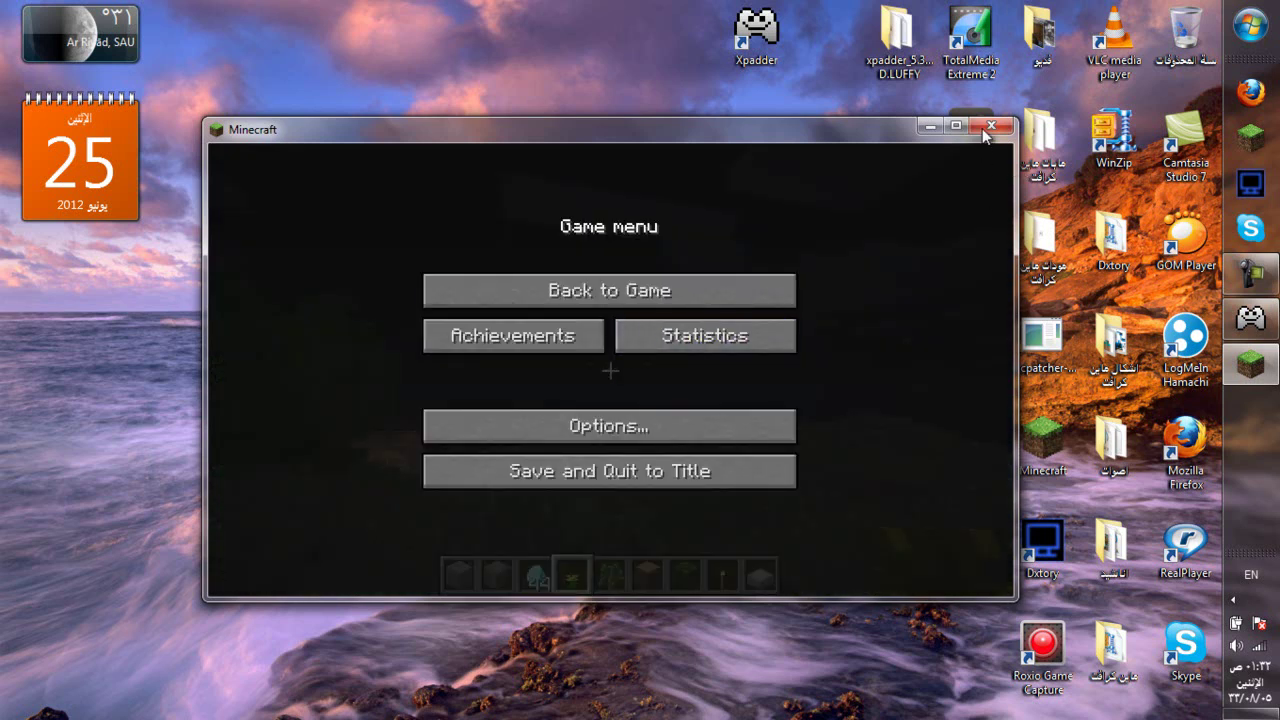
{"action": "left_click", "coordinate": [989, 128]}
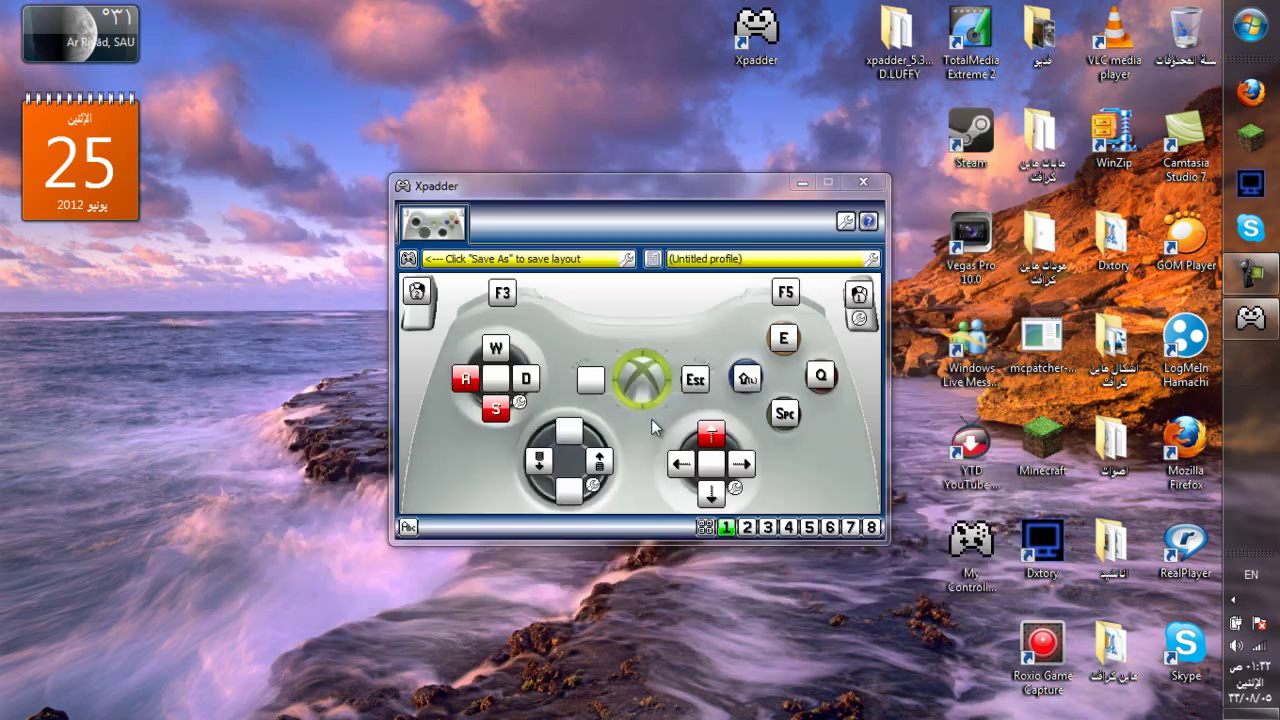
Step: Swap the D-pad's wheel assignments: Mouse Wheel Down on its right direction and Mouse Wheel Up on its left direction
{"action": "left_click", "coordinate": [598, 462]}
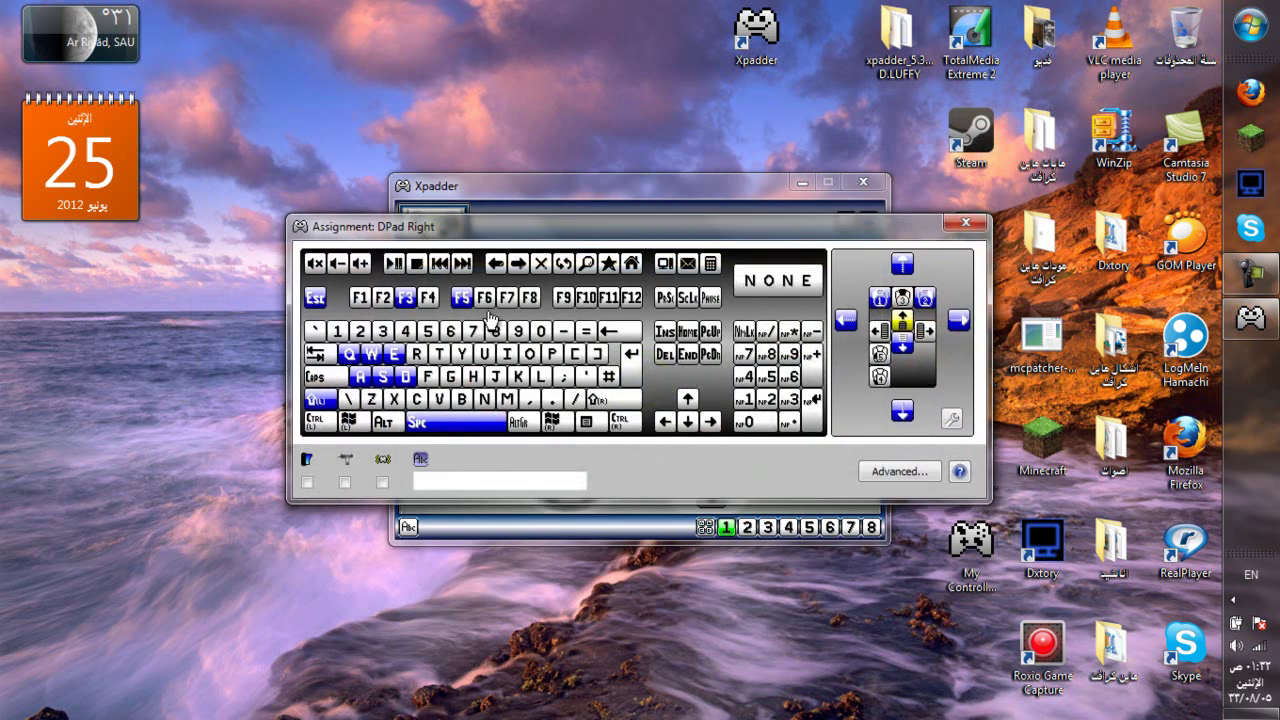
{"action": "left_click", "coordinate": [902, 346]}
{"action": "left_click", "coordinate": [539, 467]}
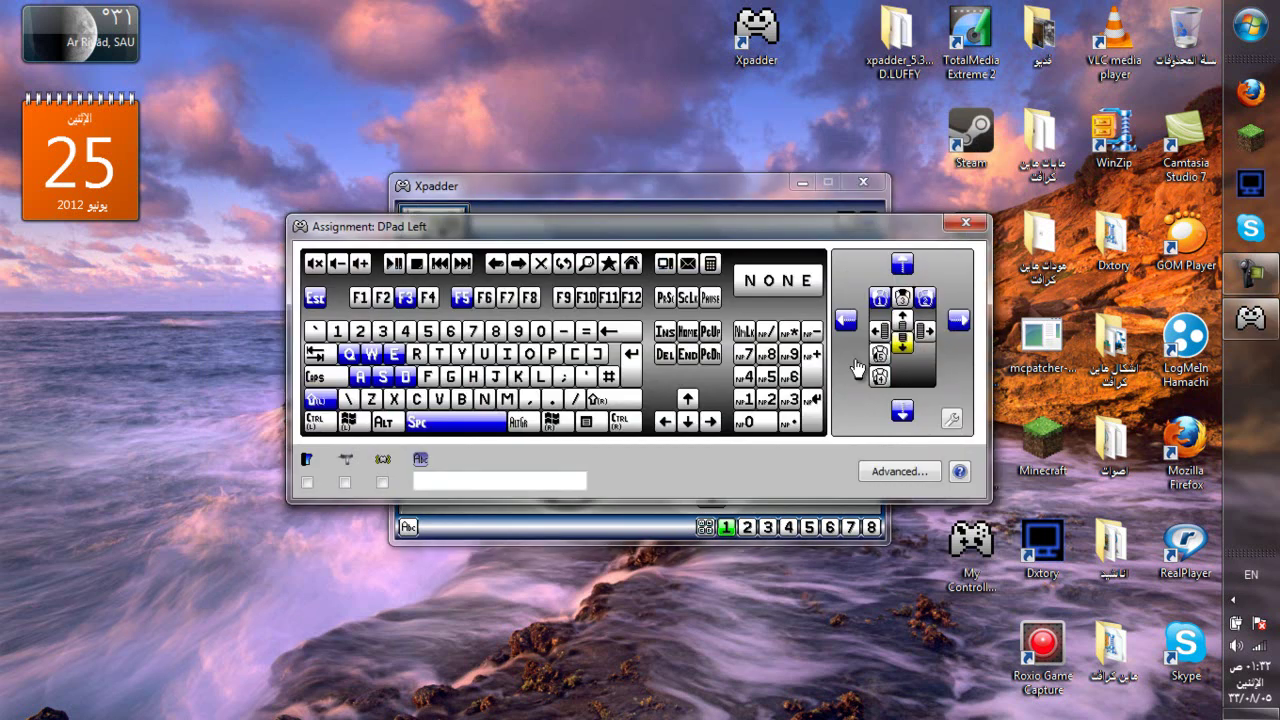
{"action": "left_click", "coordinate": [902, 322]}
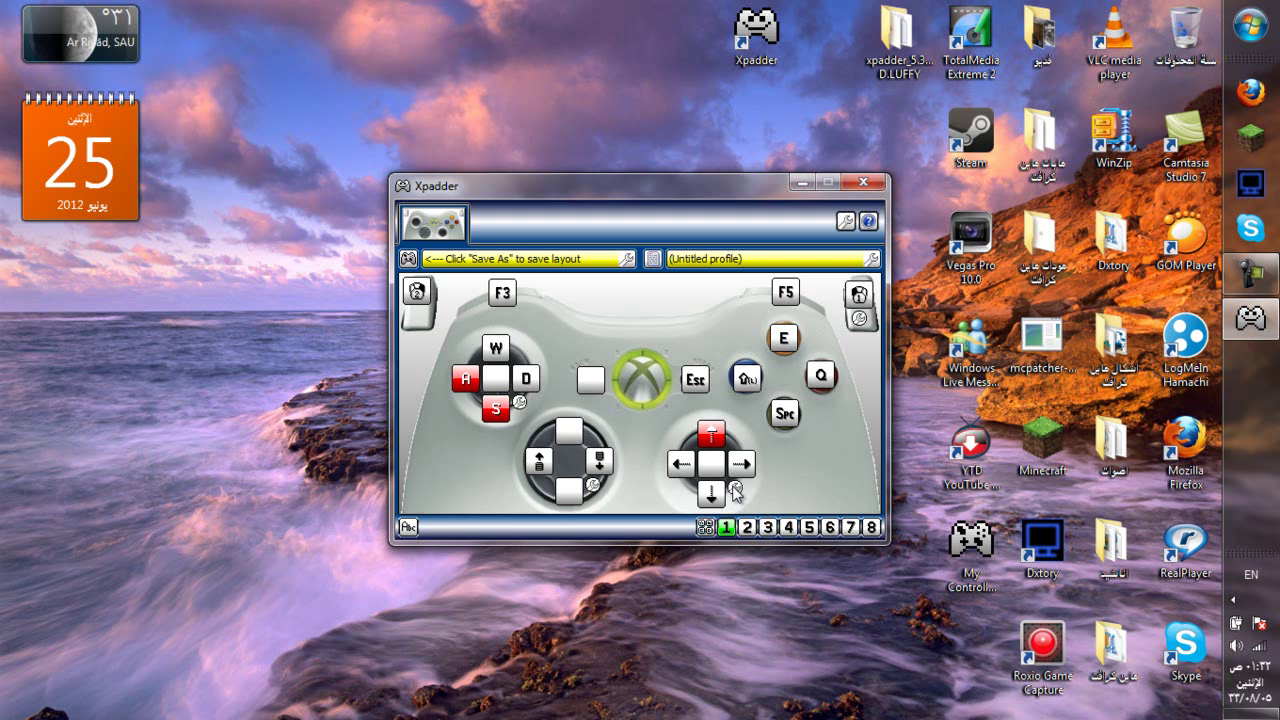
Step: Set Stick 2's mouse emulation speed to 86 horizontally and 76 vertically, and close its mouse settings
{"action": "left_click", "coordinate": [735, 489]}
{"action": "left_click", "coordinate": [756, 485]}
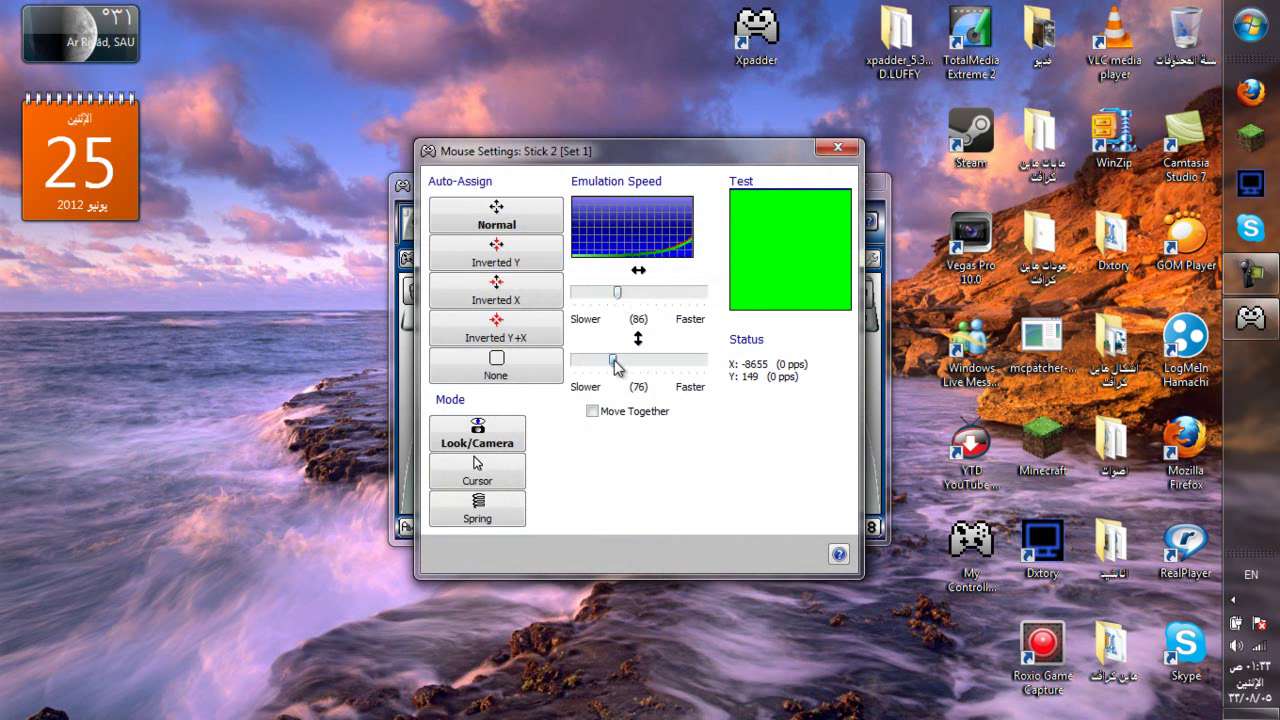
{"action": "left_click", "coordinate": [838, 148]}
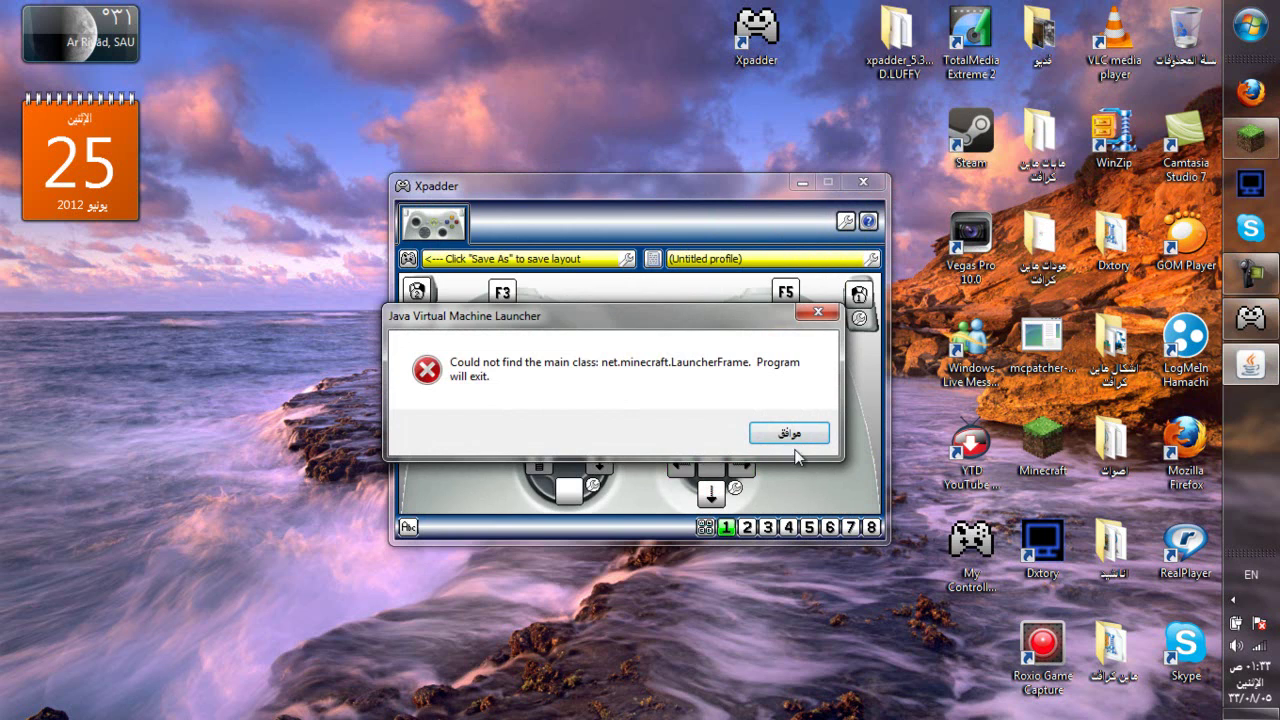
Step: Dismiss the Java launcher error and start Minecraft again through the Free launcher for Minecraft Alpha, entering the game
{"action": "left_click", "coordinate": [789, 433]}
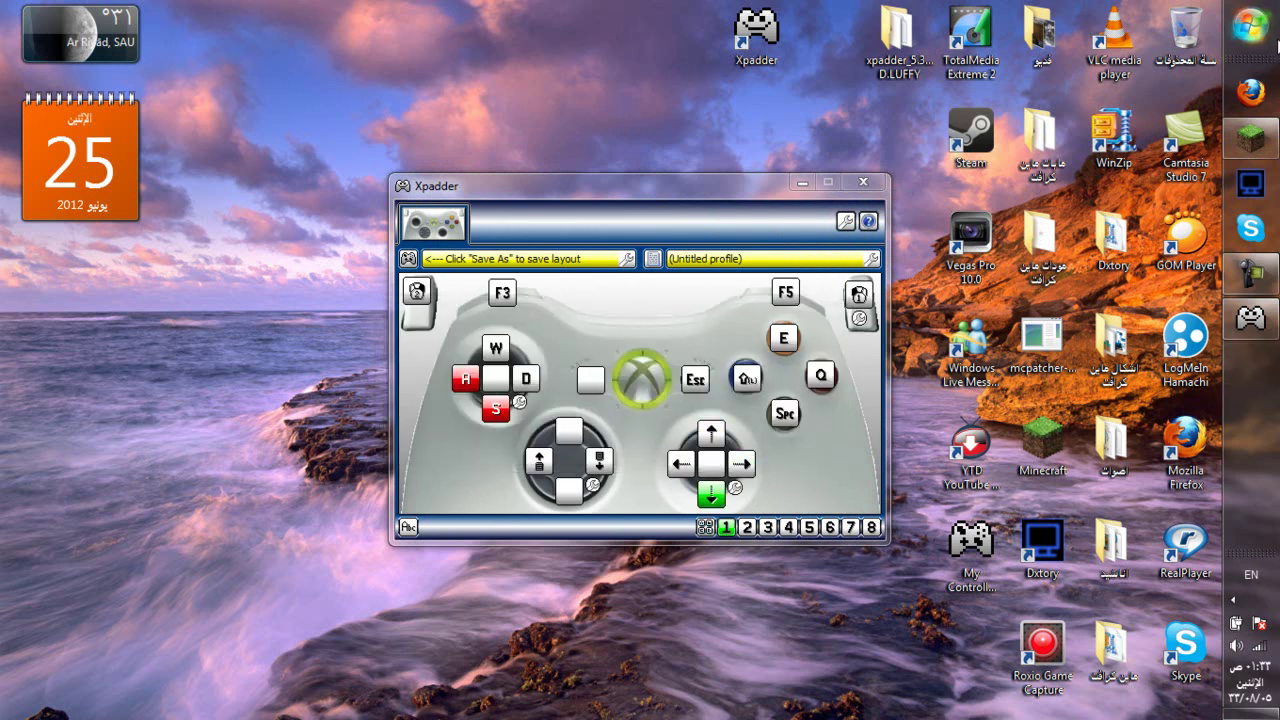
{"action": "right_click", "coordinate": [1270, 130]}
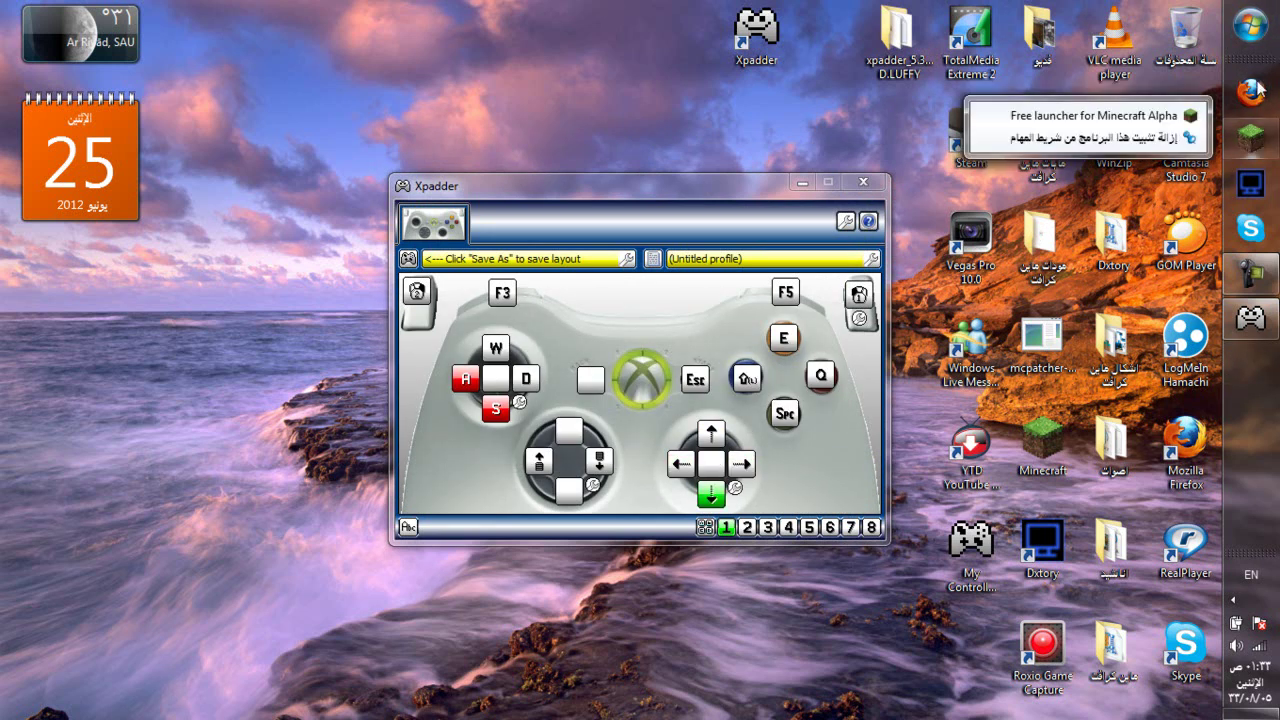
{"action": "left_click", "coordinate": [1090, 115]}
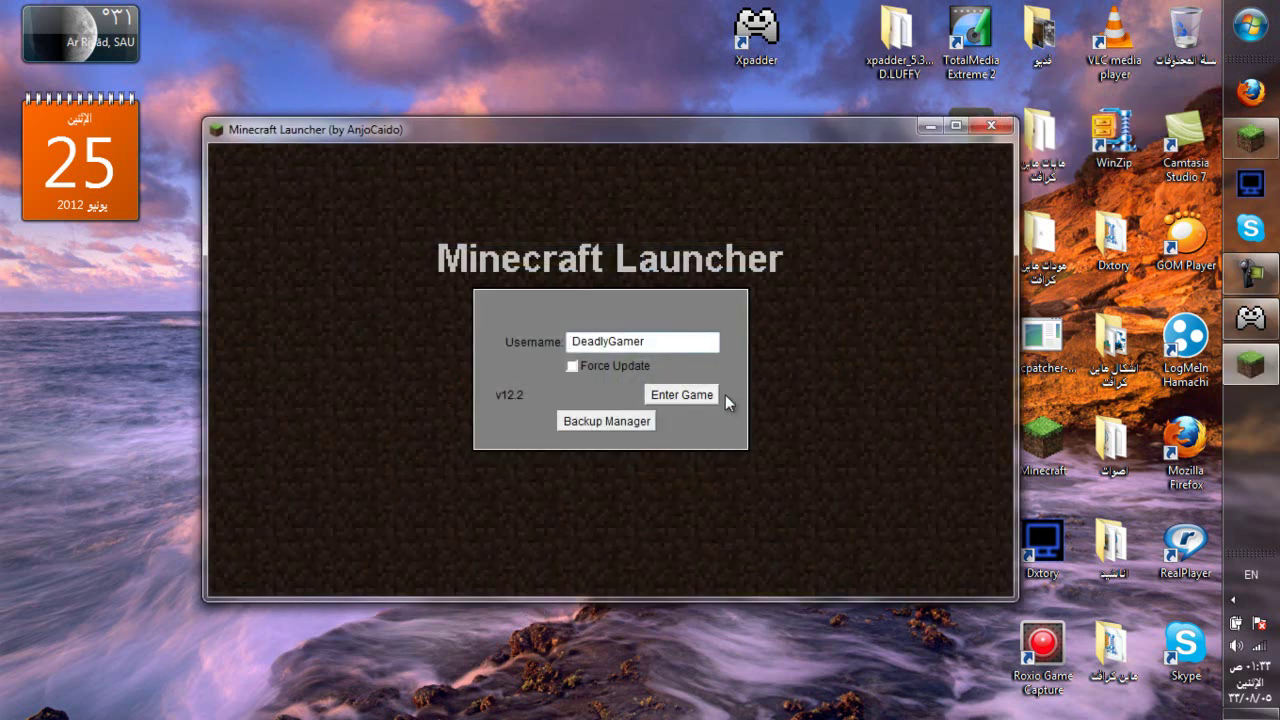
{"action": "left_click", "coordinate": [714, 396]}
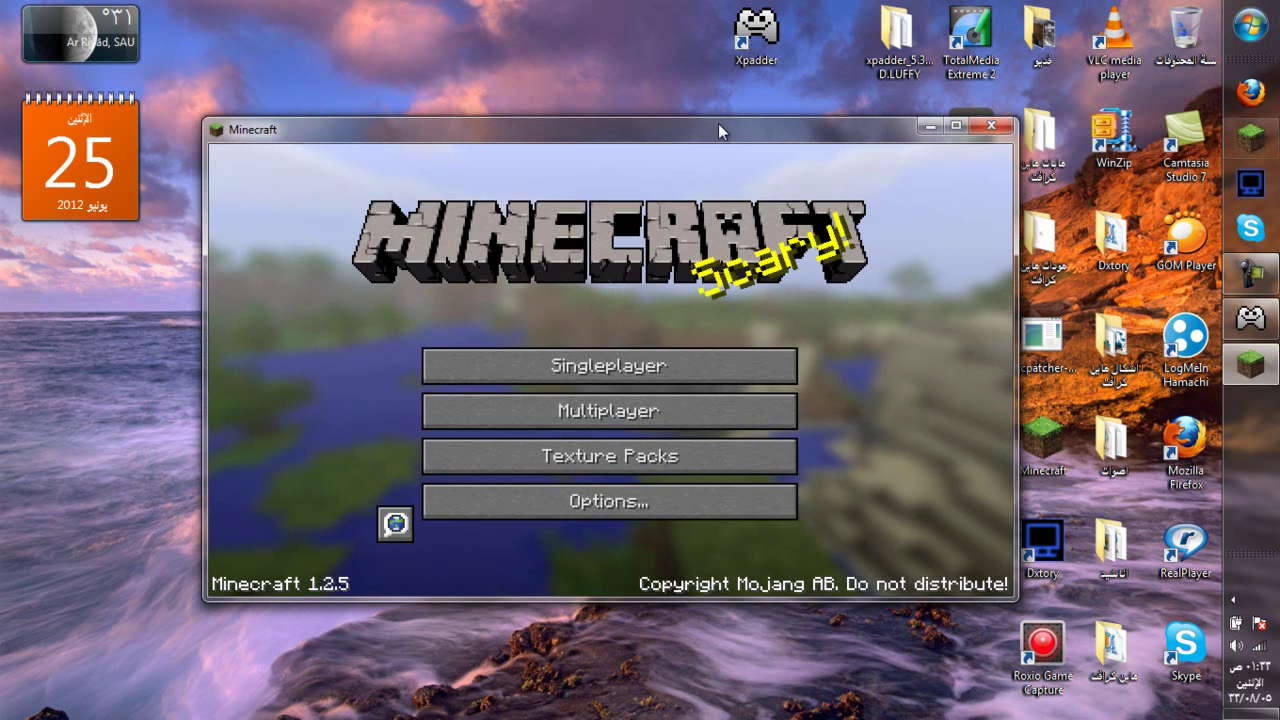
Step: Maximize the Minecraft window and load the first singleplayer world
{"action": "double_click", "coordinate": [718, 128]}
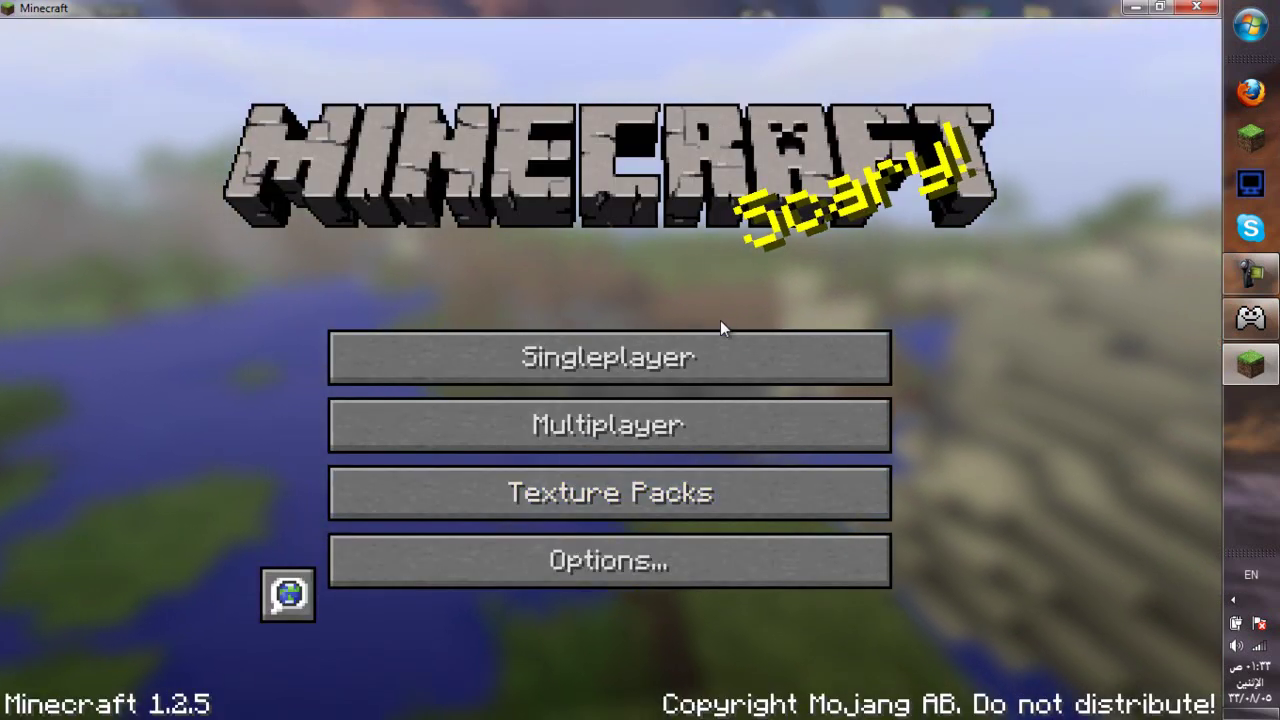
{"action": "left_click", "coordinate": [721, 340]}
{"action": "double_click", "coordinate": [670, 342]}
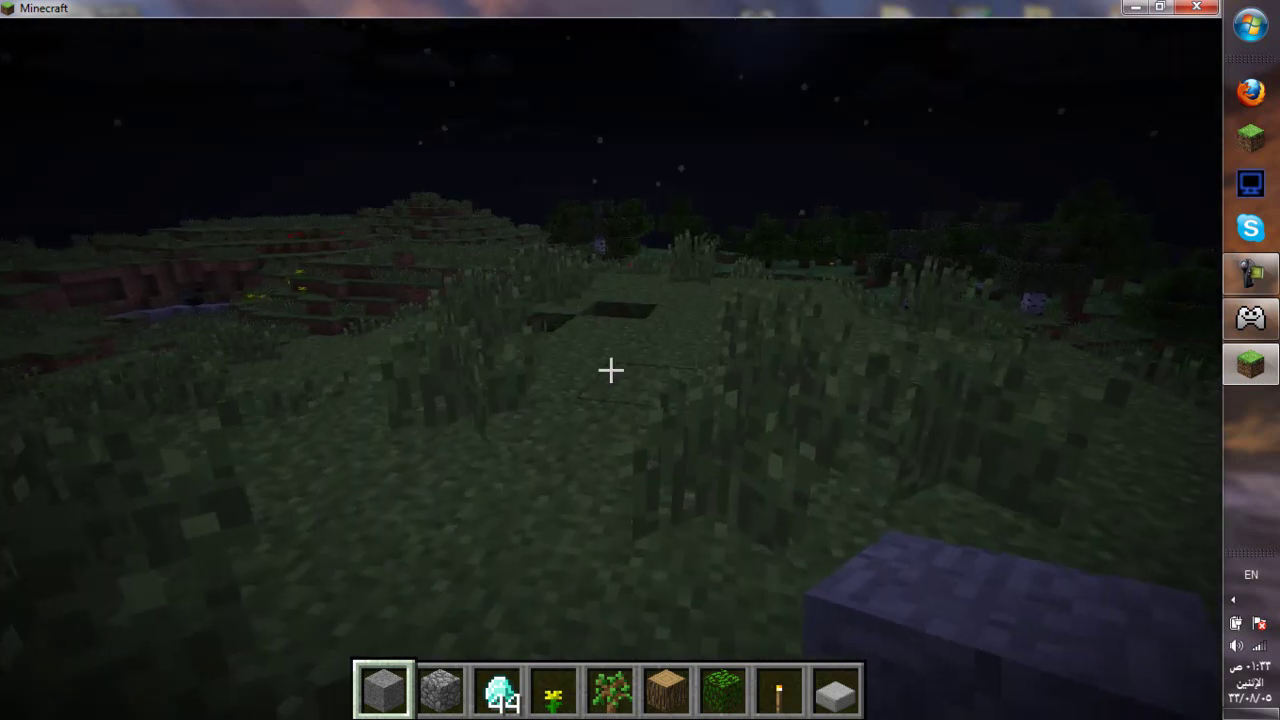
Step: Pause the world, switch to Xpadder and set Stick 2's mouse emulation speed to 100 both horizontally and vertically
{"action": "key", "text": "Escape"}
{"action": "left_click", "coordinate": [1250, 320]}
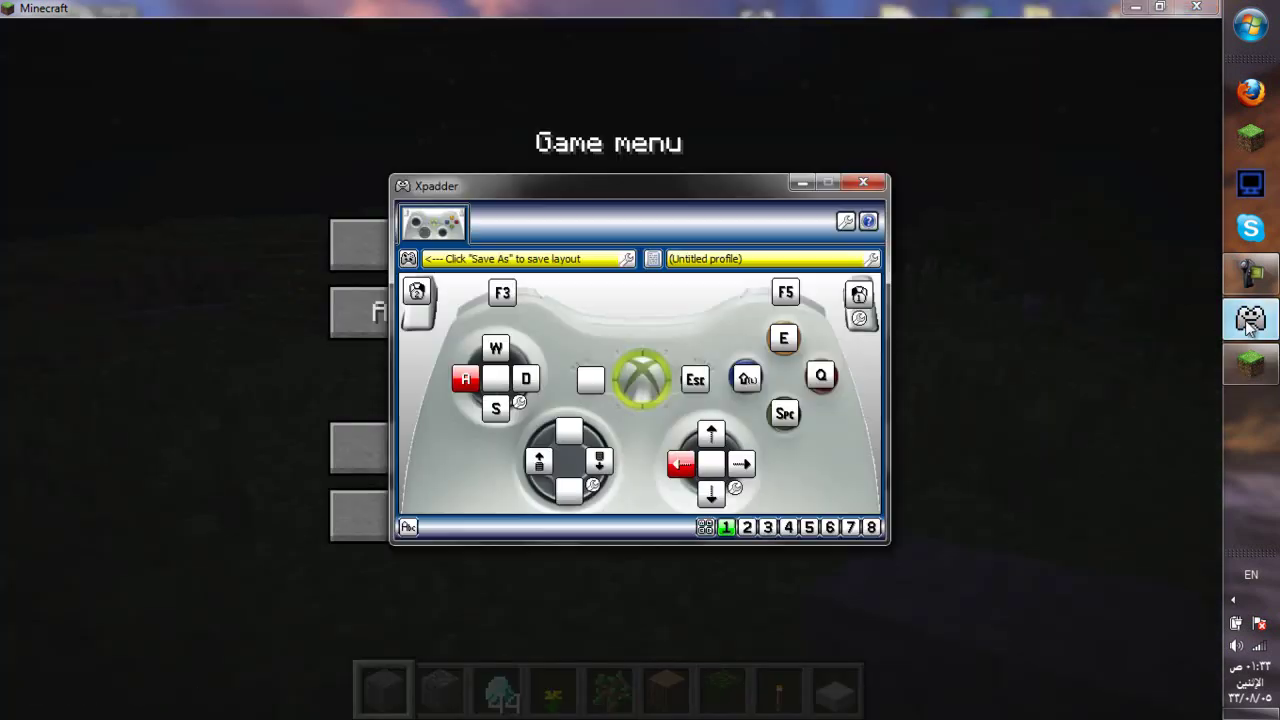
{"action": "left_click", "coordinate": [736, 490]}
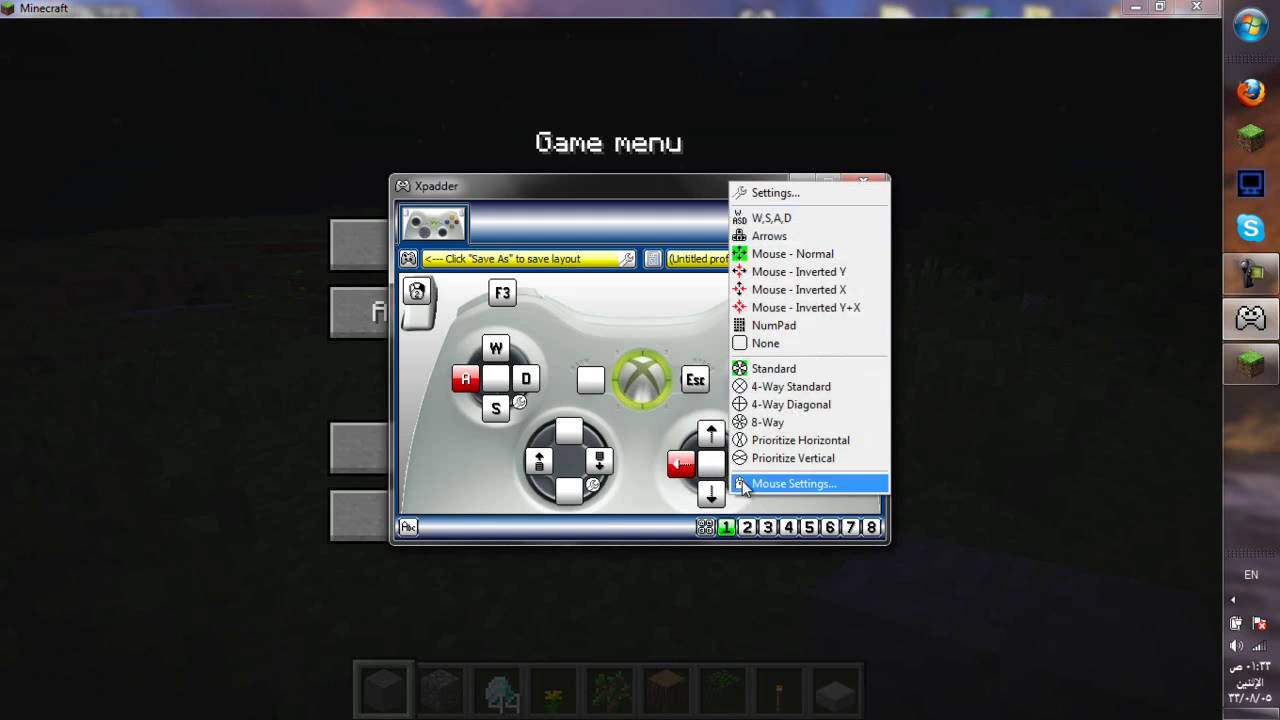
{"action": "left_click", "coordinate": [751, 485]}
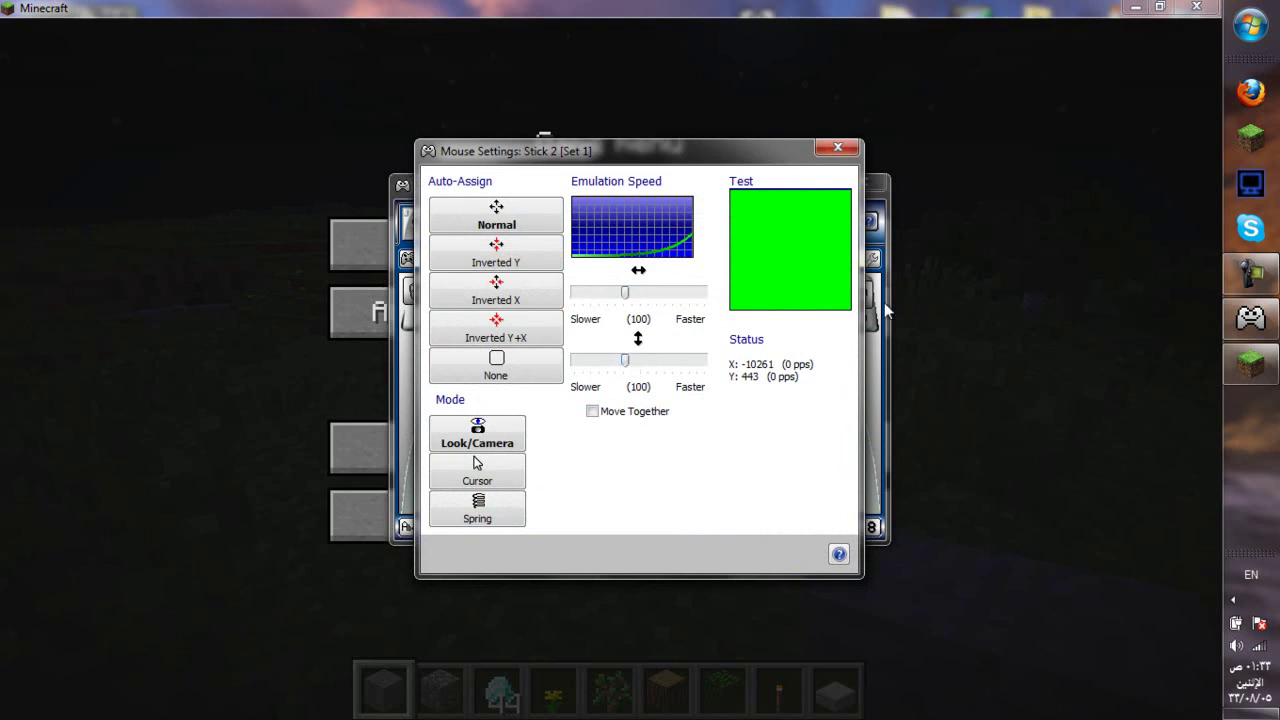
Step: Resume the Minecraft world to test Stick 2's look speed, then pause it and close the stick's mouse settings
{"action": "key", "text": "Escape"}
{"action": "left_click", "coordinate": [610, 243]}
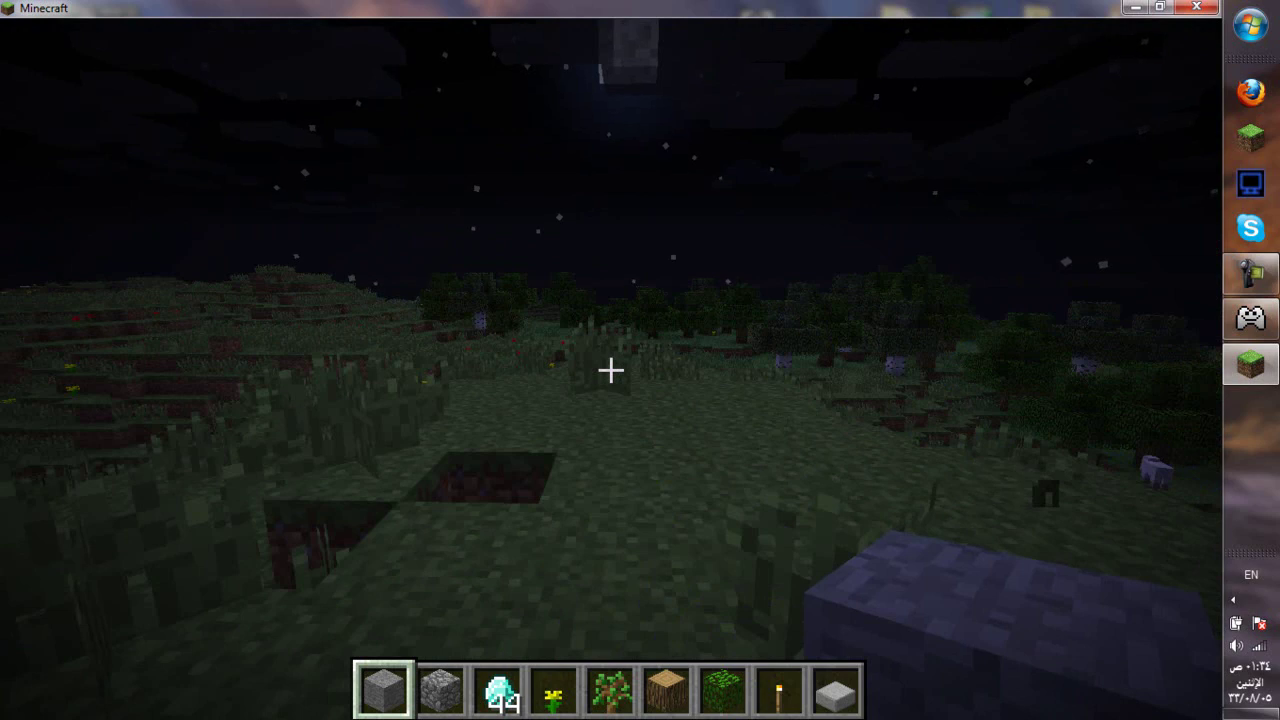
{"action": "key", "text": "Escape"}
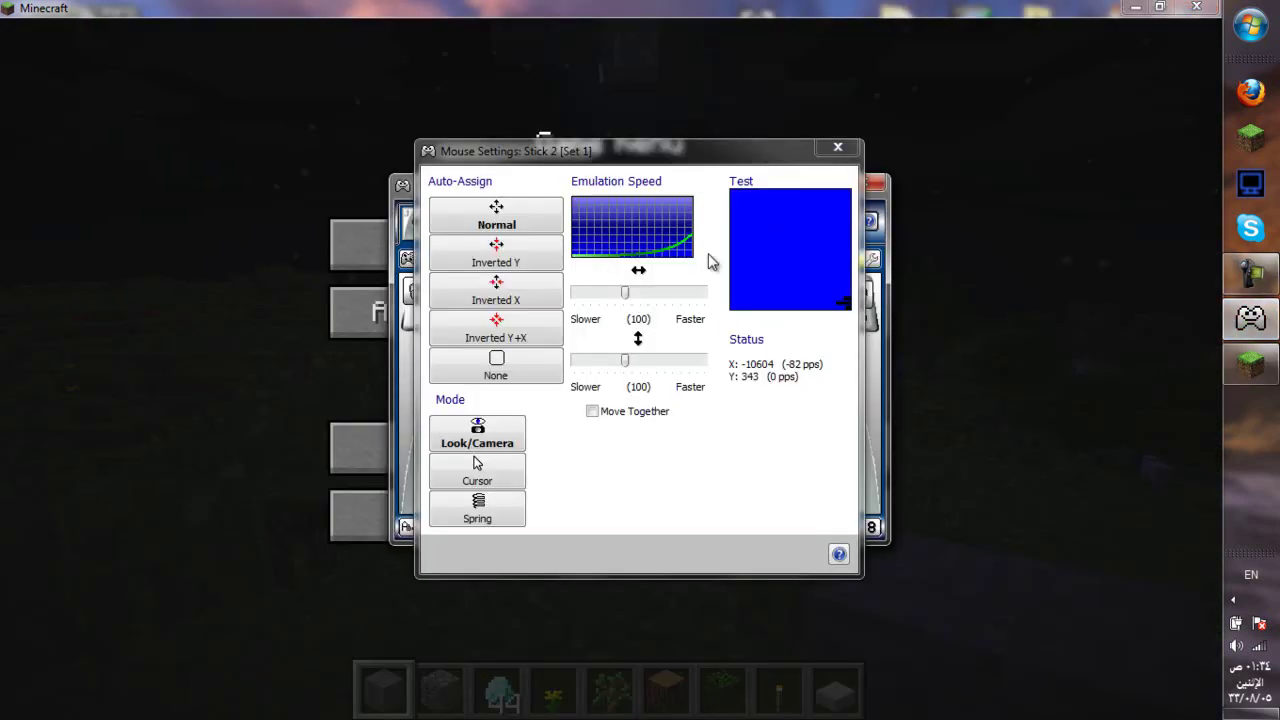
{"action": "left_click", "coordinate": [838, 148]}
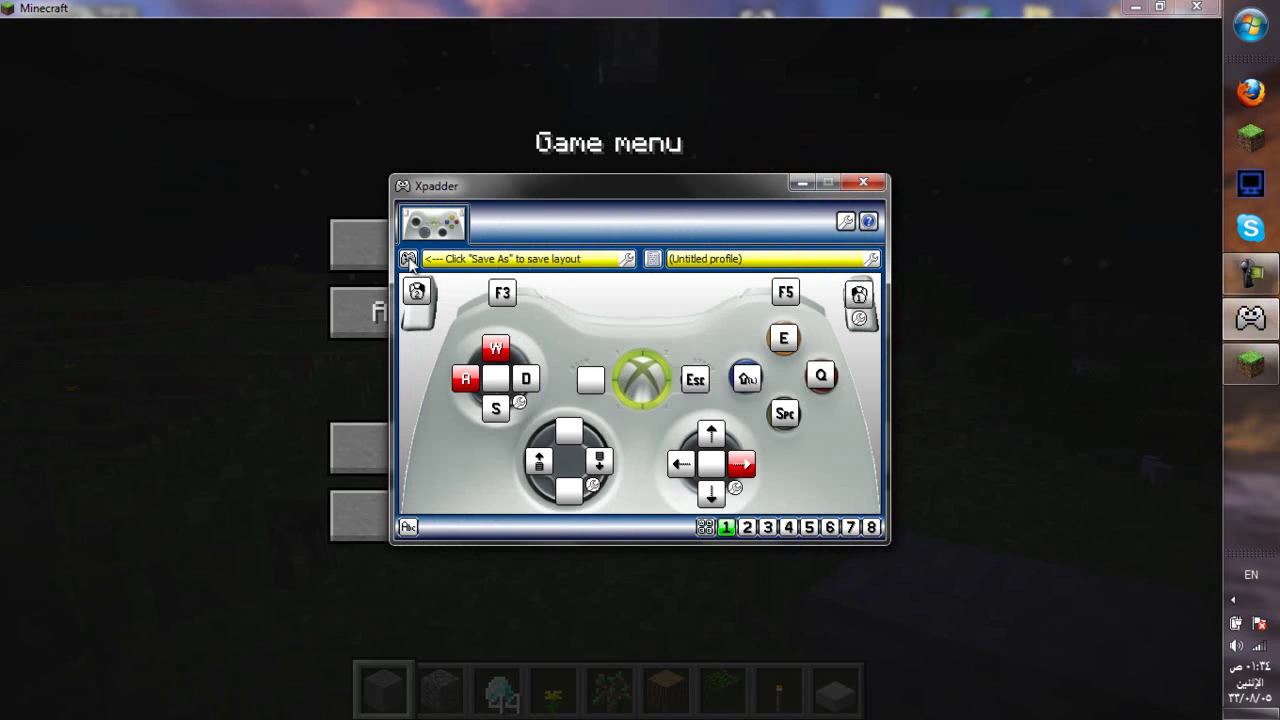
Step: Delete the old controller file from the desktop and save the layout there as My Controller (XBOX 360 For Windows)
{"action": "left_click", "coordinate": [408, 259]}
{"action": "left_click", "coordinate": [449, 362]}
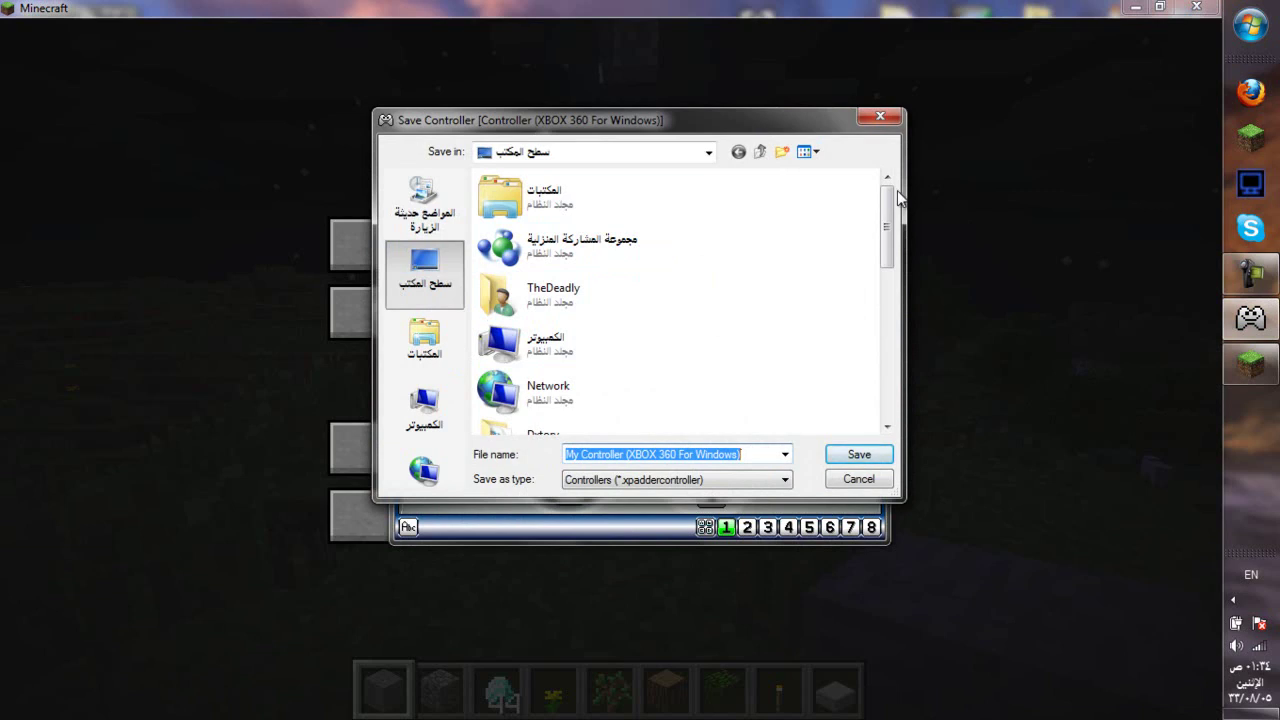
{"action": "left_click_drag", "start_coordinate": [891, 200], "coordinate": [888, 372]}
{"action": "left_click", "coordinate": [613, 403]}
{"action": "key", "text": "Delete"}
{"action": "key", "text": "Return"}
{"action": "left_click", "coordinate": [862, 455]}
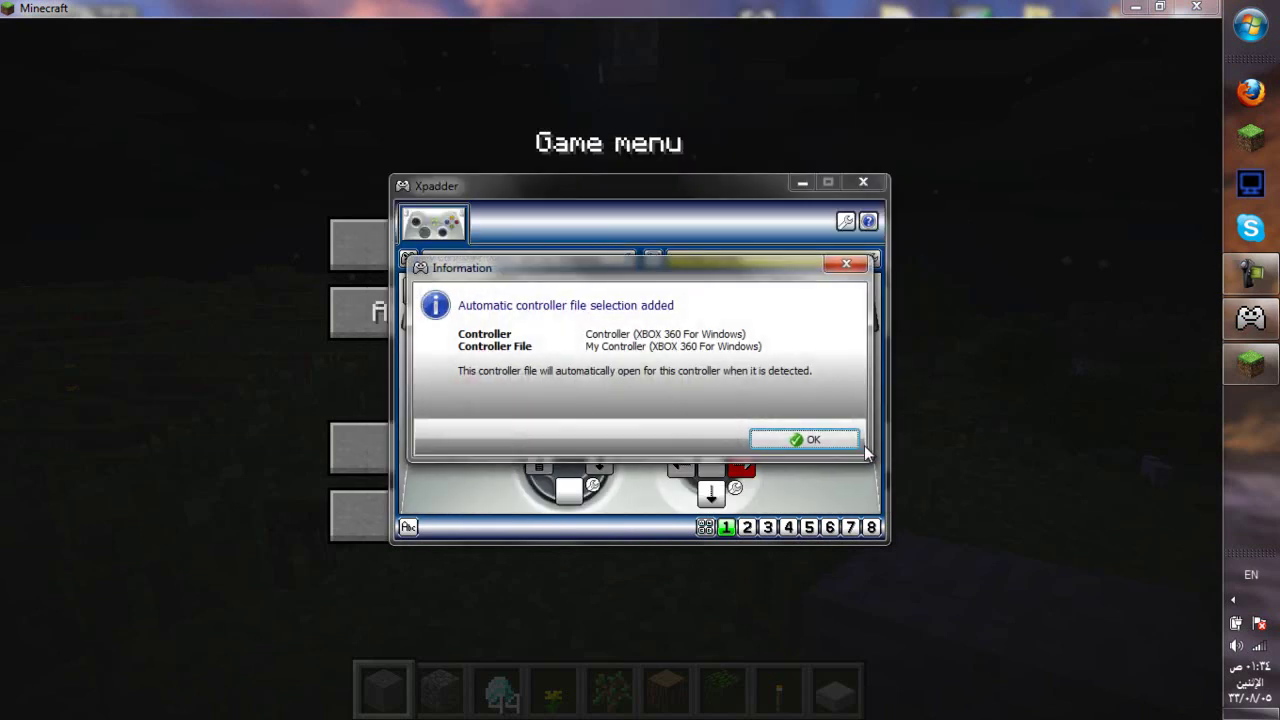
{"action": "left_click", "coordinate": [846, 439]}
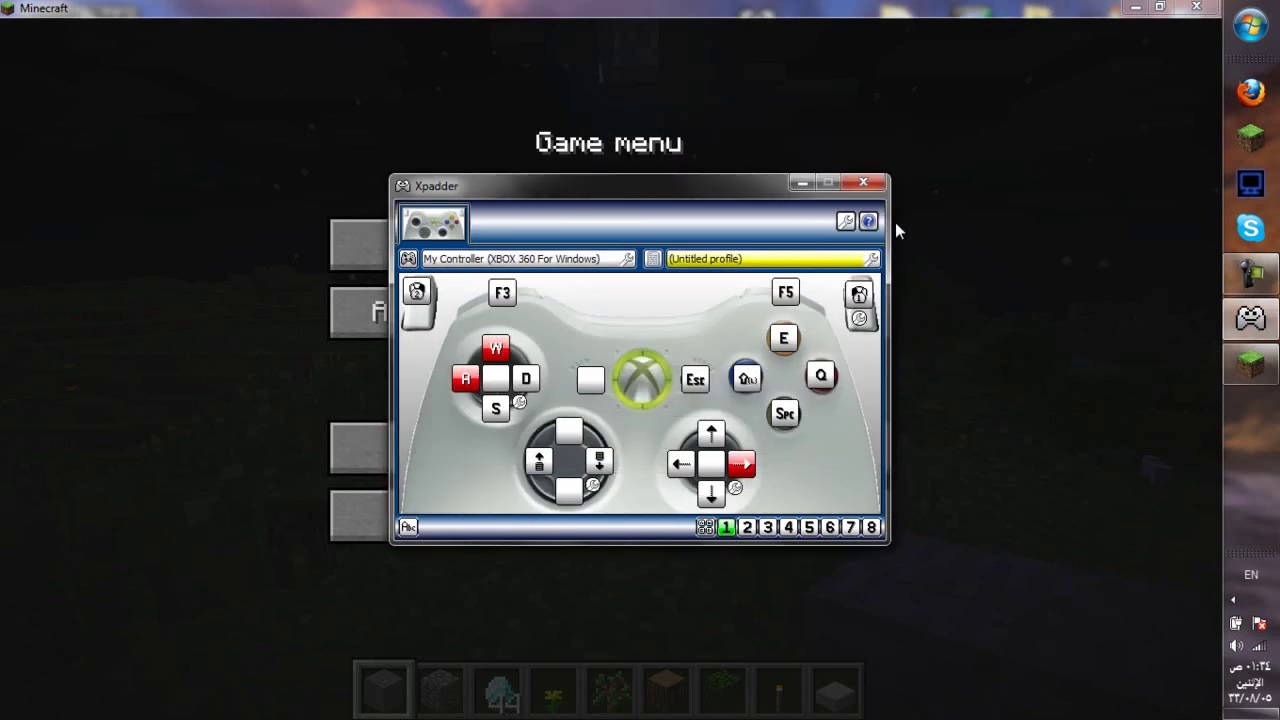
Step: Close Xpadder and go back into the Minecraft world, opening the block inventory there
{"action": "left_click", "coordinate": [865, 185]}
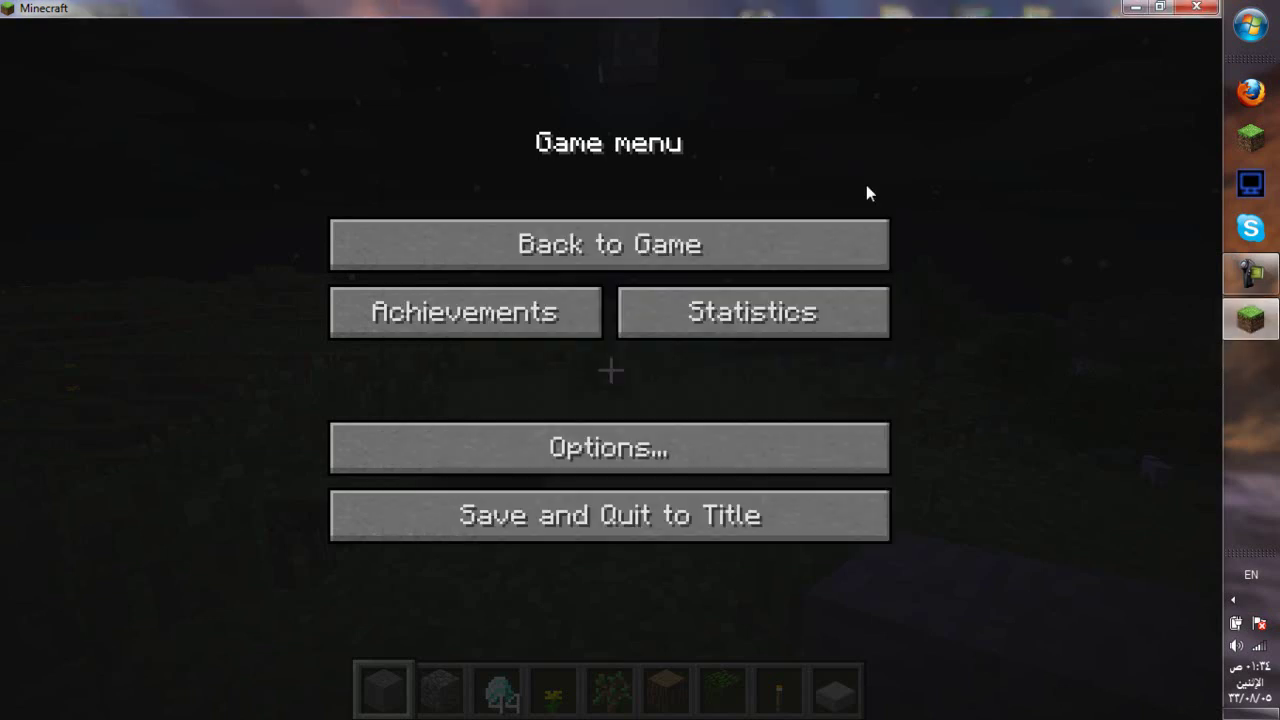
{"action": "left_click", "coordinate": [652, 262]}
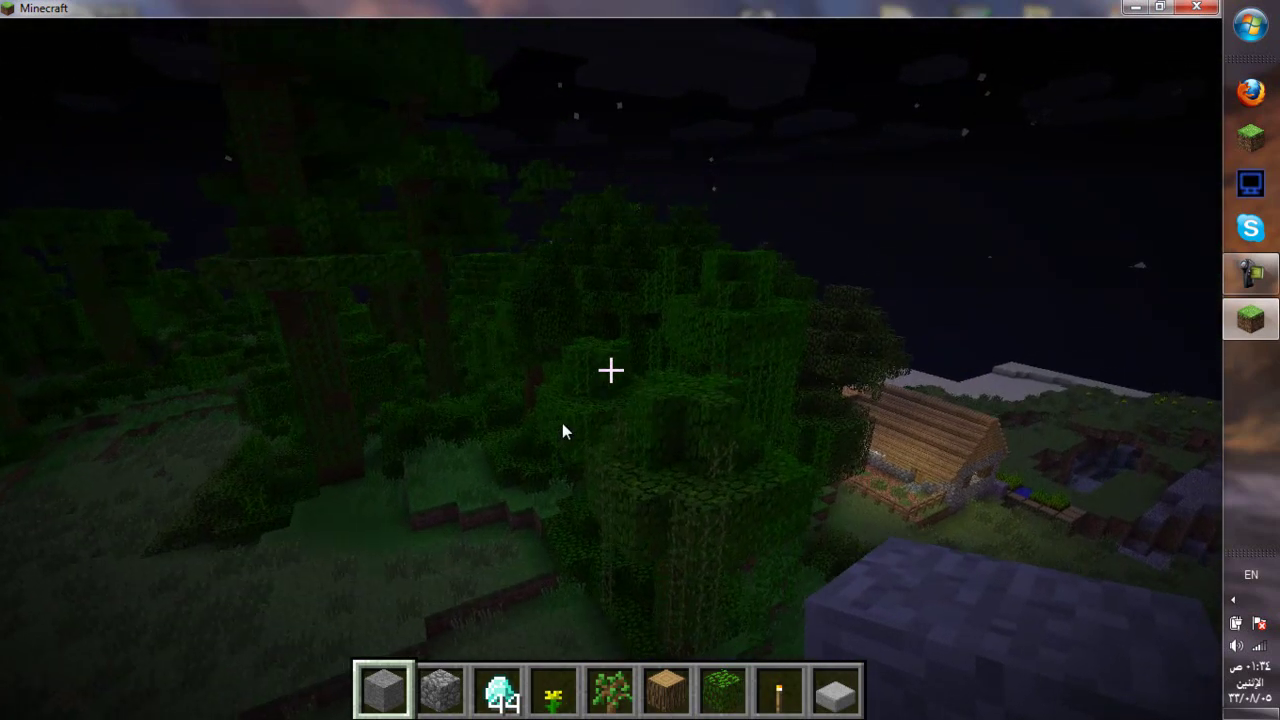
{"action": "key", "text": "e"}
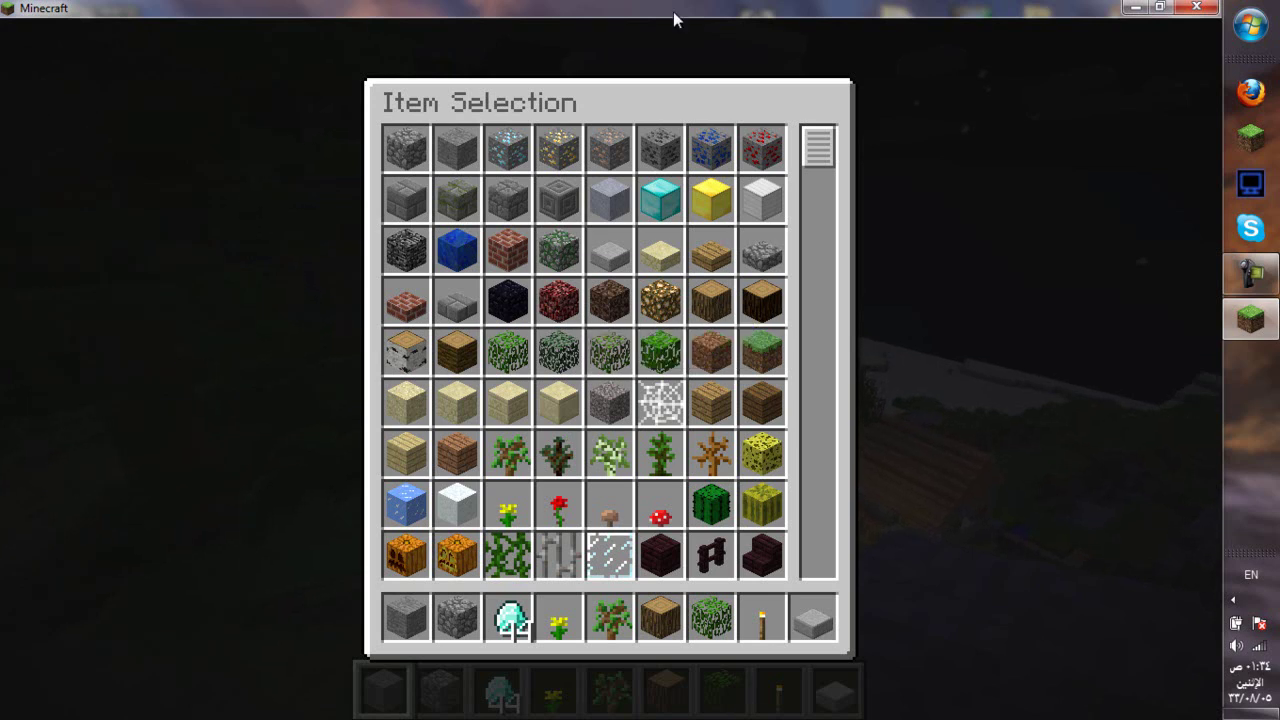